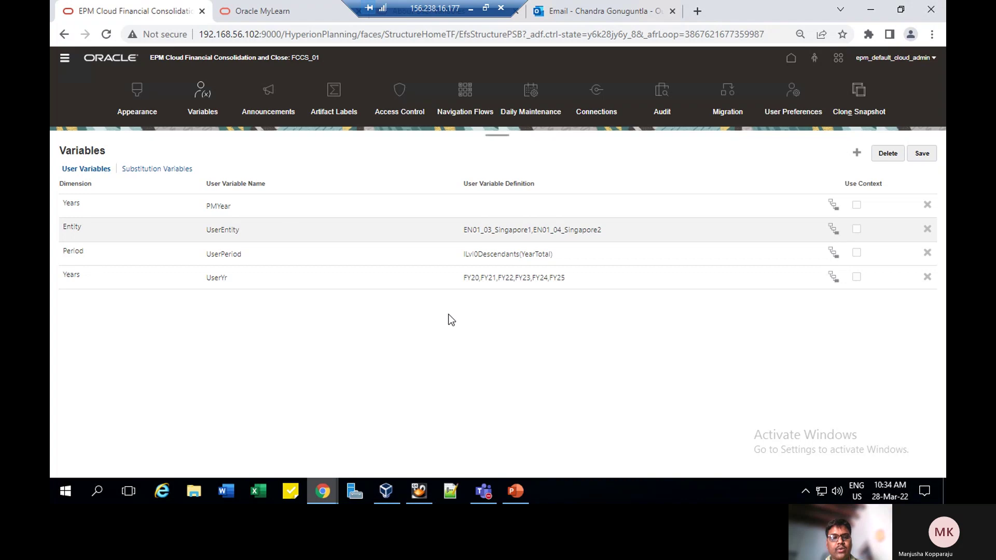
Step: Save the current user variable definitions on the Variables page and acknowledge the confirmation
left_click(519, 490)
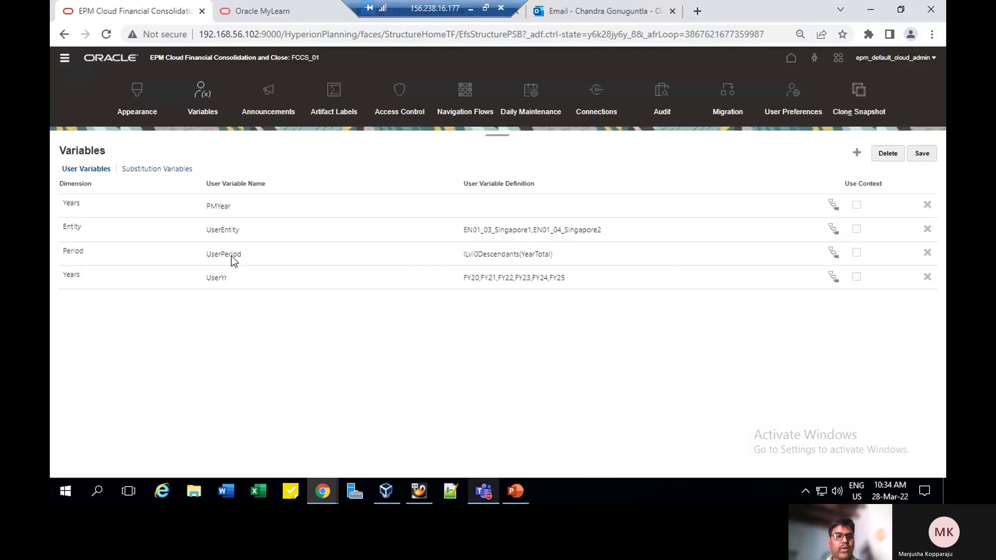
left_click(525, 493)
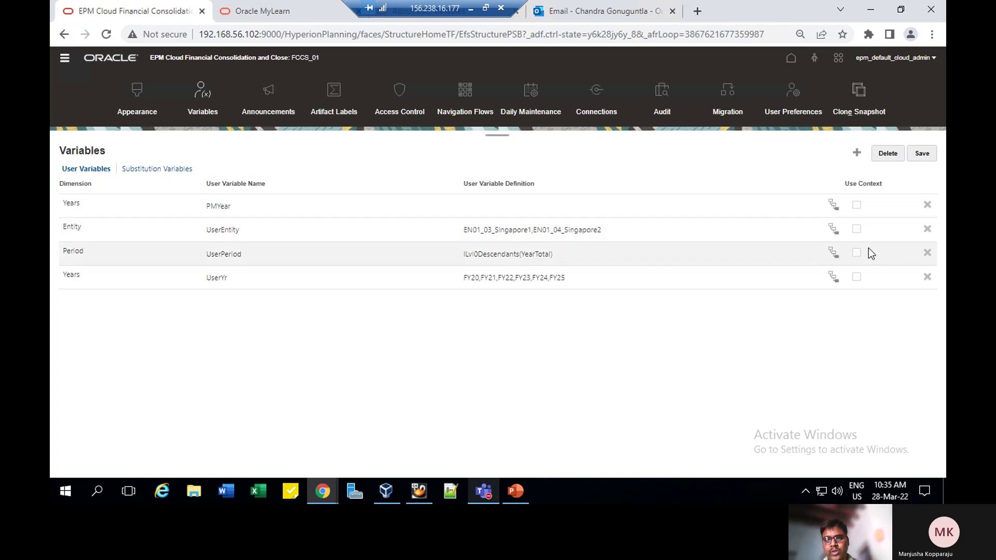
left_click(921, 154)
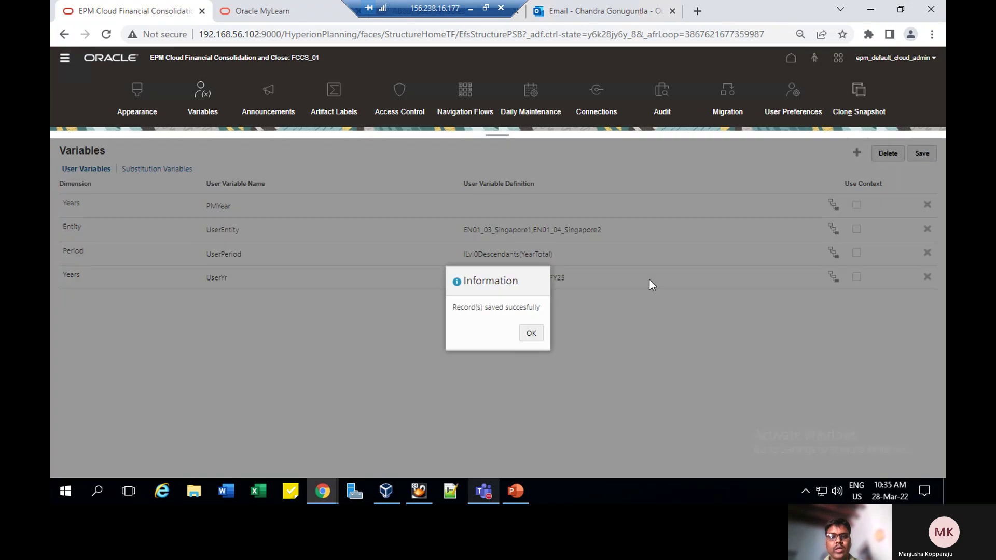
left_click(531, 334)
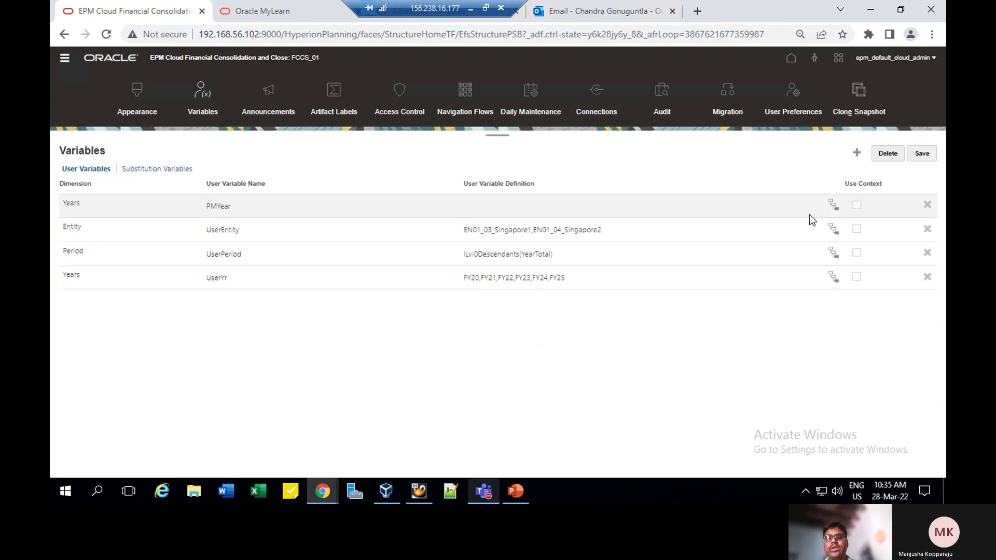
Step: Set the UserEntity user variable to EN01_04_Singapore2 in the user preferences and save the preferences
left_click(803, 103)
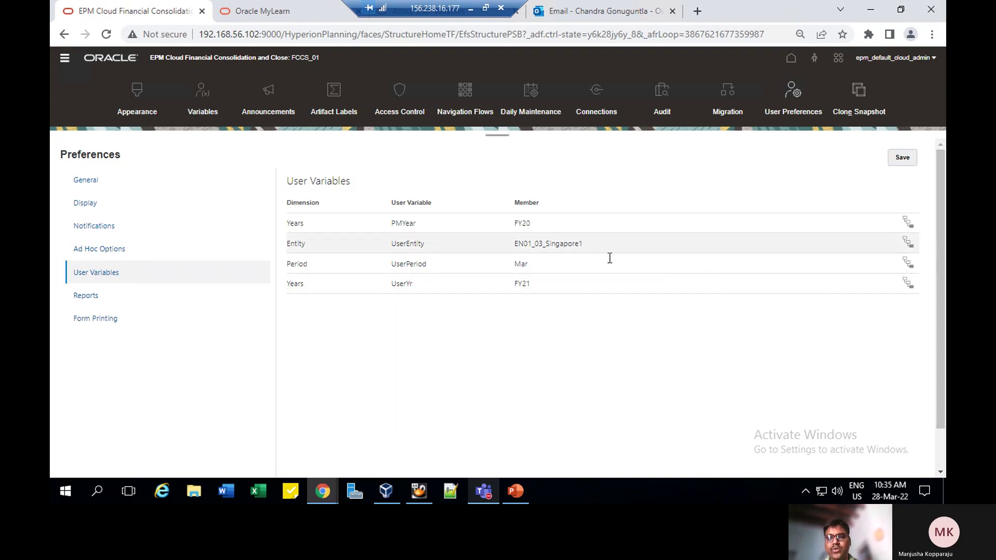
left_click(910, 242)
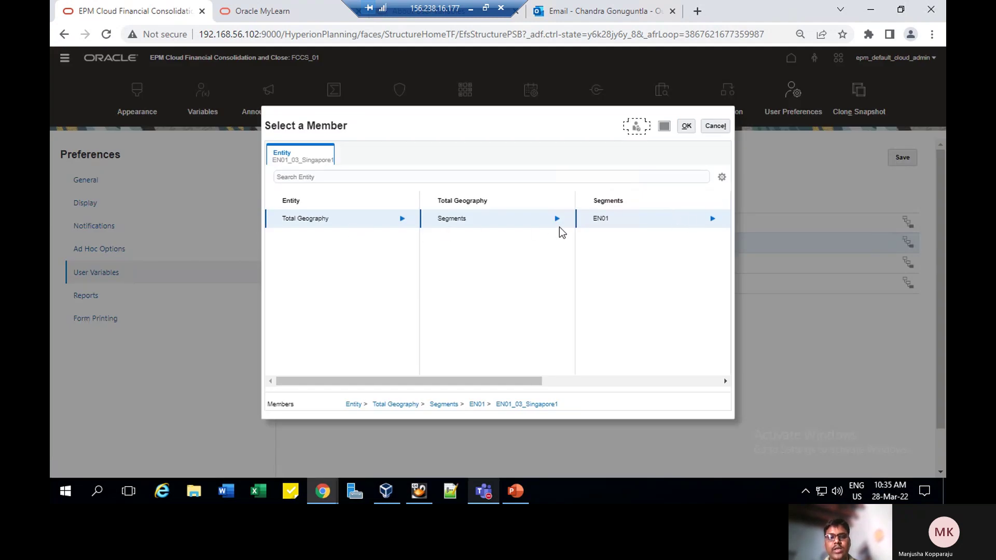
left_click(713, 219)
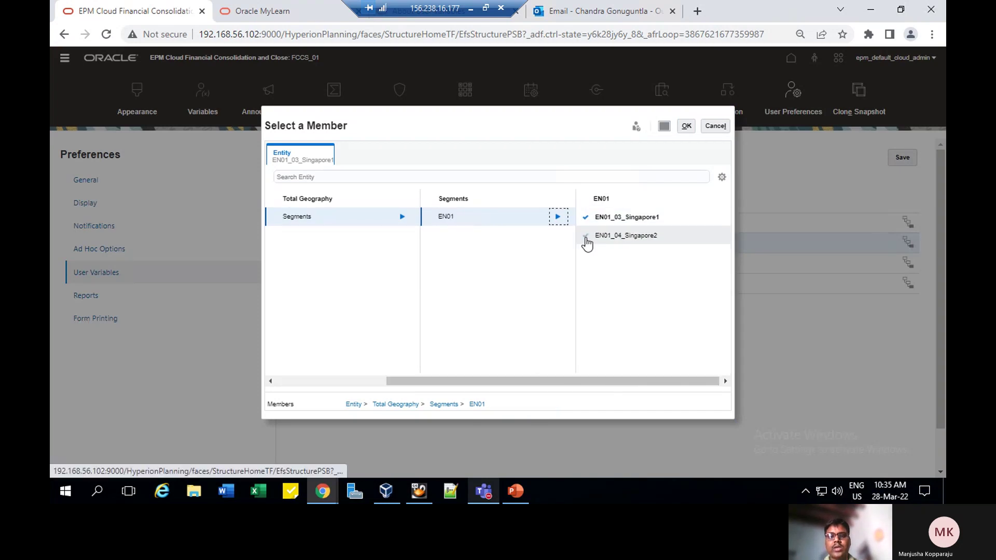
left_click(585, 237)
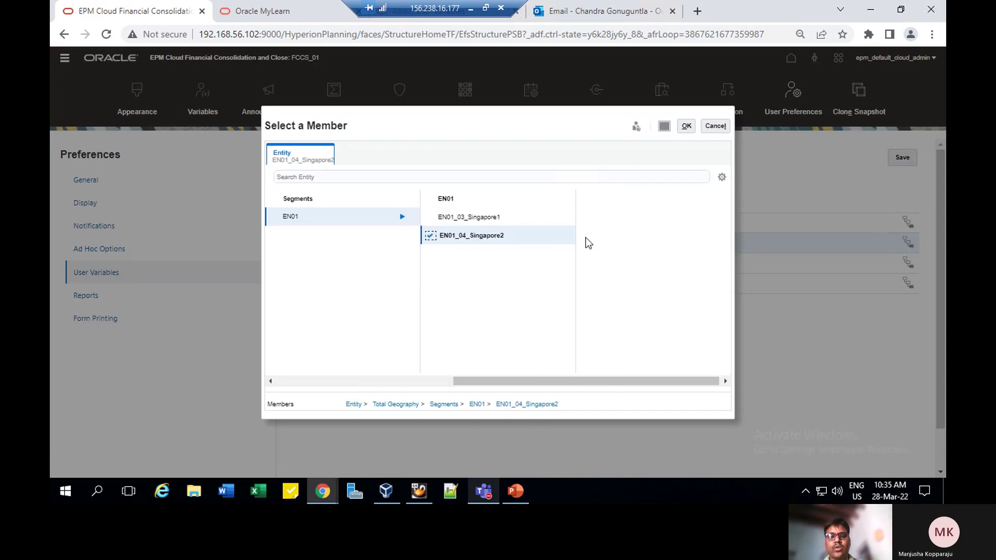
left_click(683, 128)
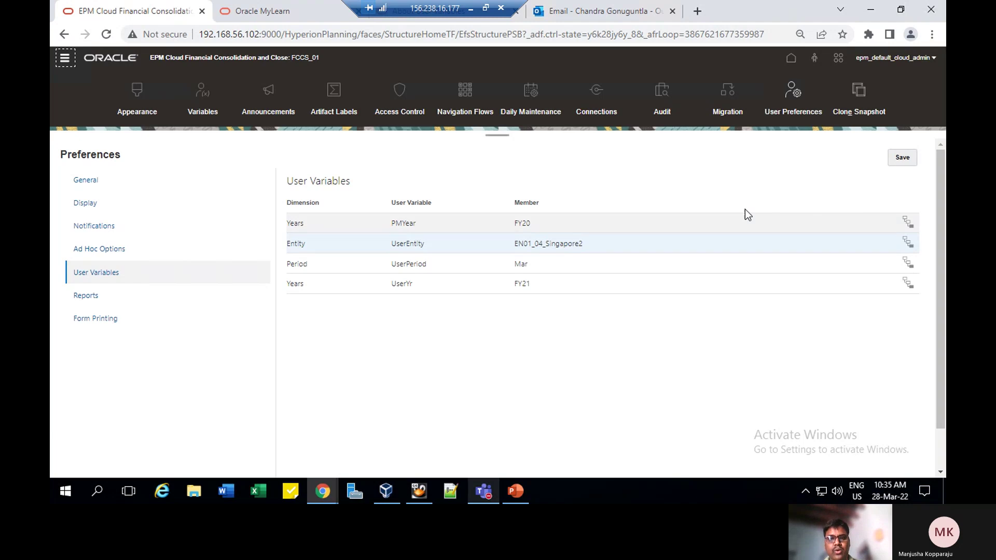
left_click(905, 158)
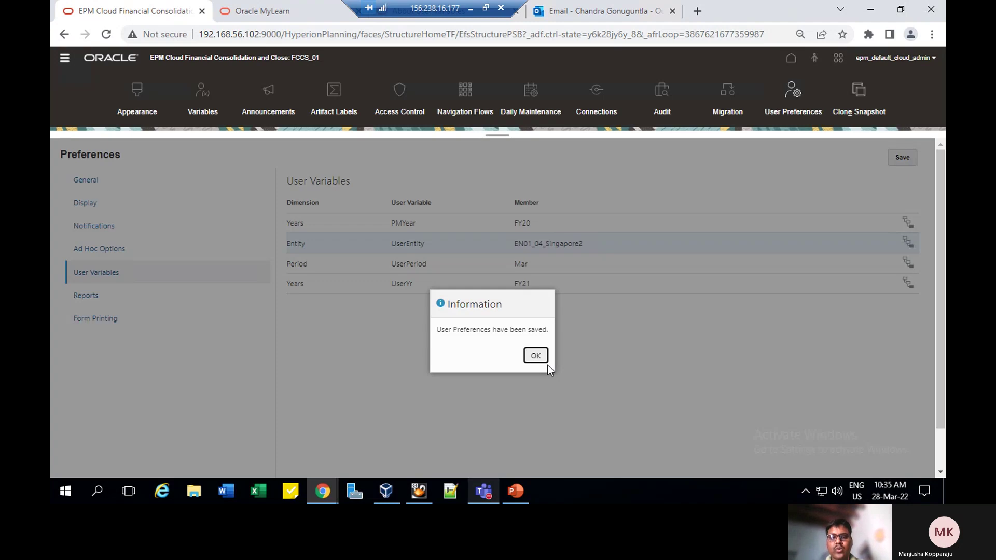
left_click(536, 355)
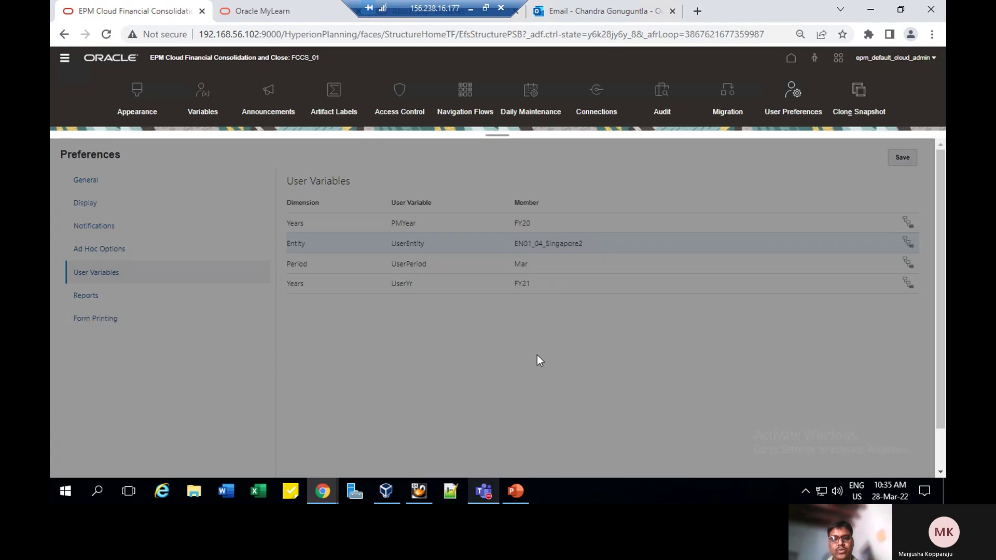
Step: Switch to PowerPoint to read the "Usage of user variables in data forms" slide, and return to the EPM Cloud window in Chrome
left_click(515, 490)
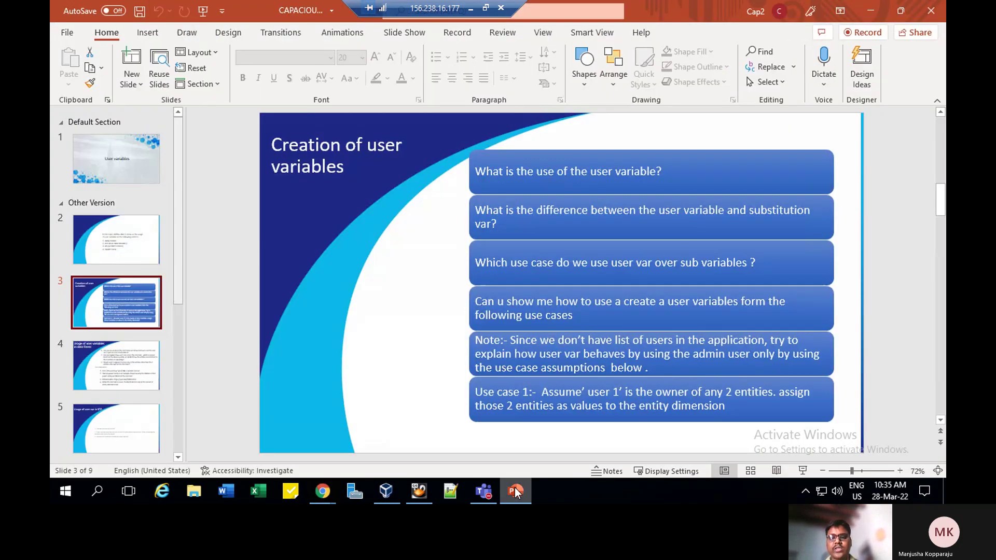
left_click(140, 366)
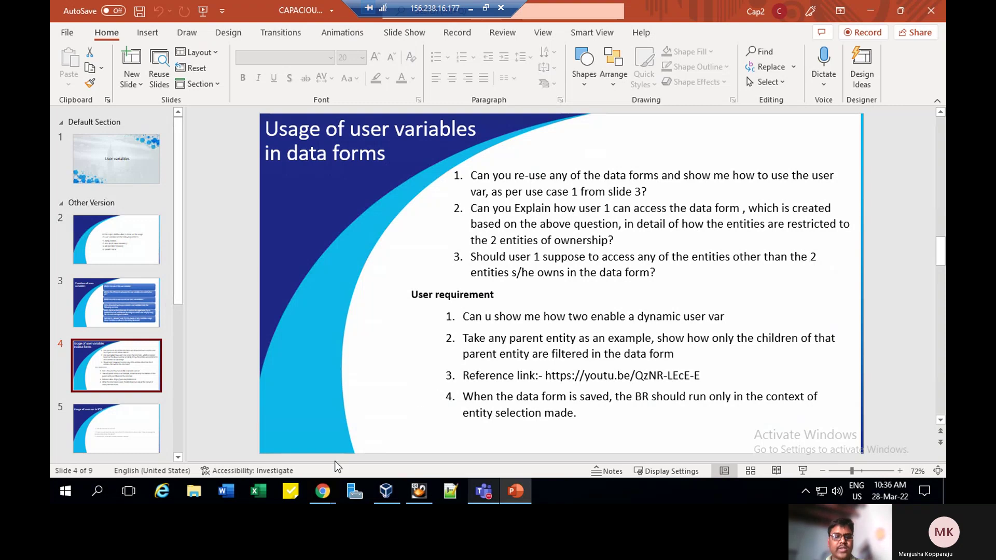
left_click(324, 493)
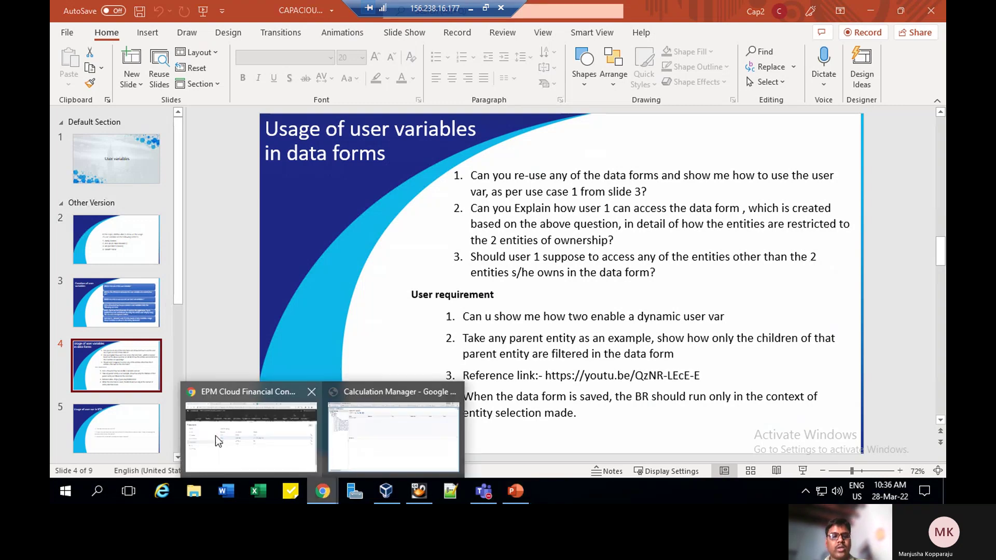
left_click(217, 440)
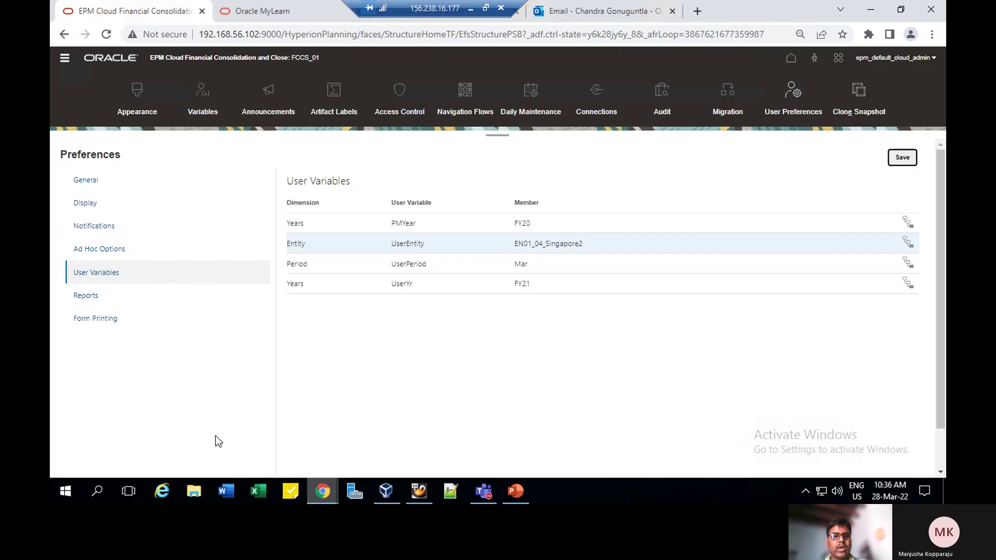
Step: Open the User Variables Demo form from the Data Entry folder in form management for editing
left_click(127, 58)
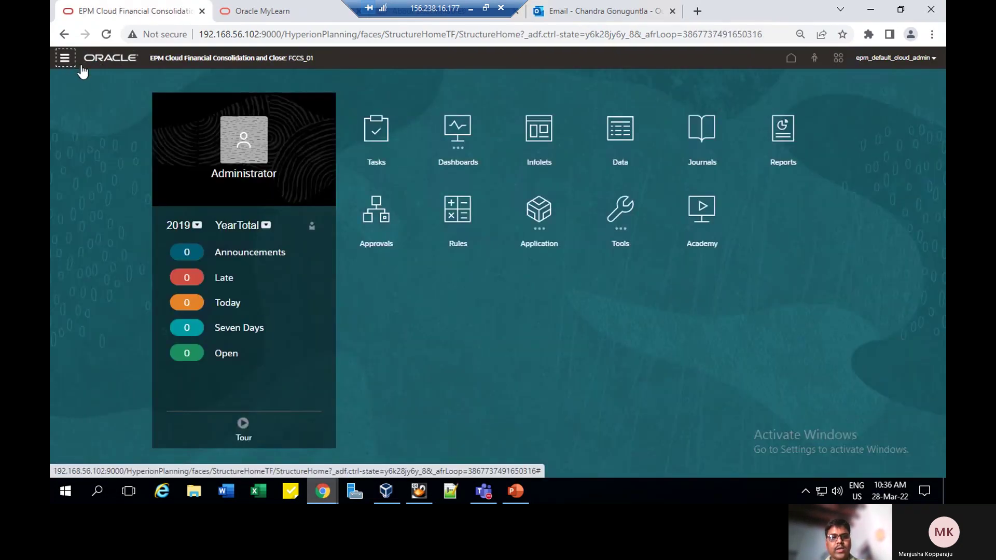
left_click(79, 65)
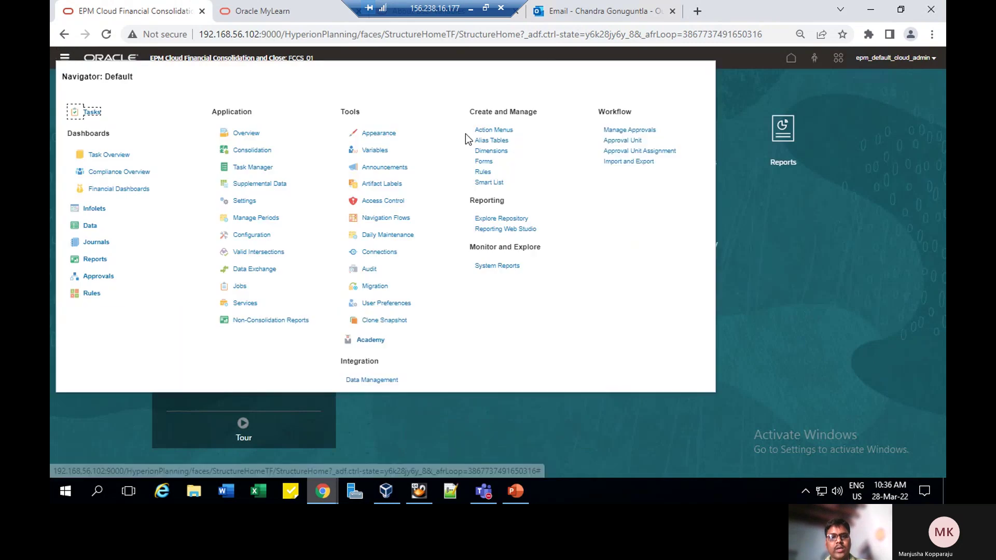
left_click(484, 163)
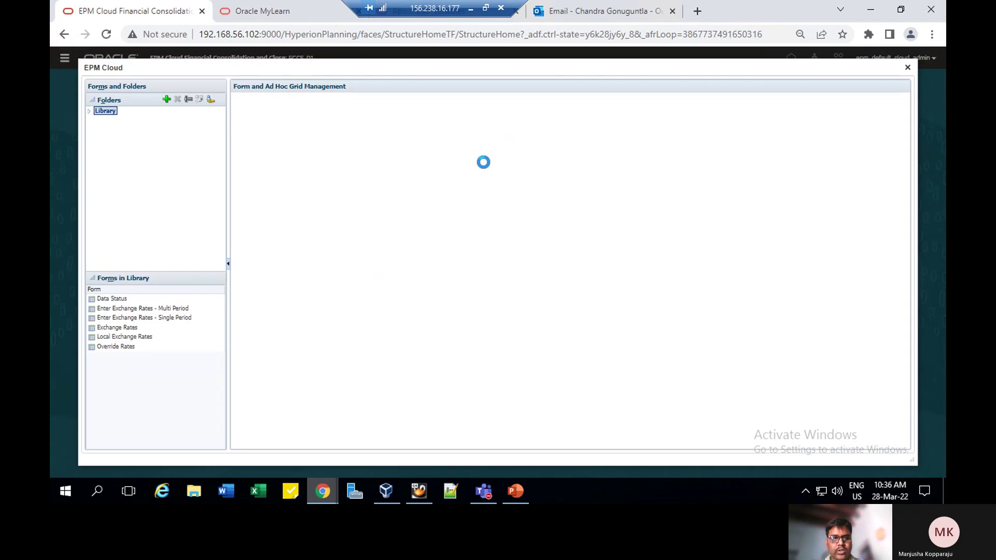
left_click(89, 111)
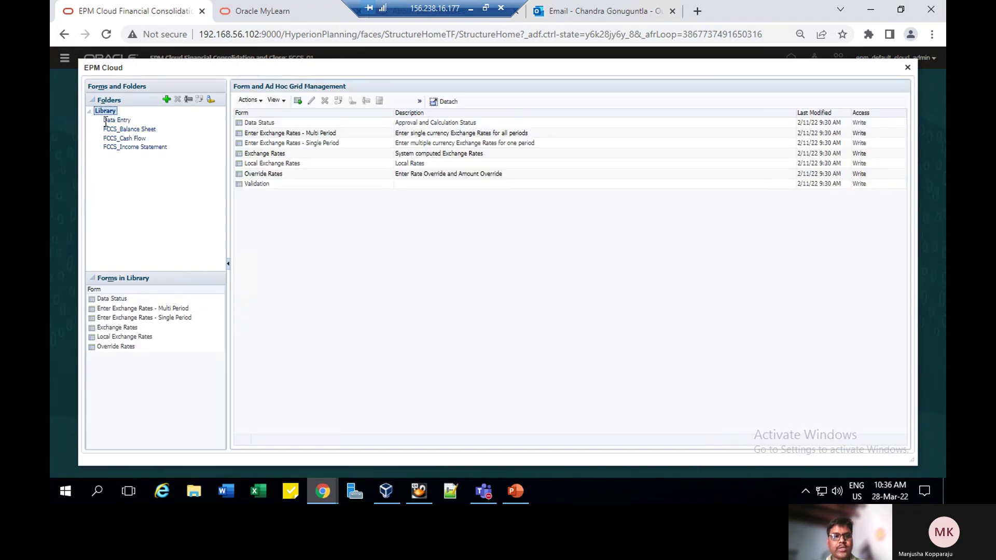
left_click(106, 120)
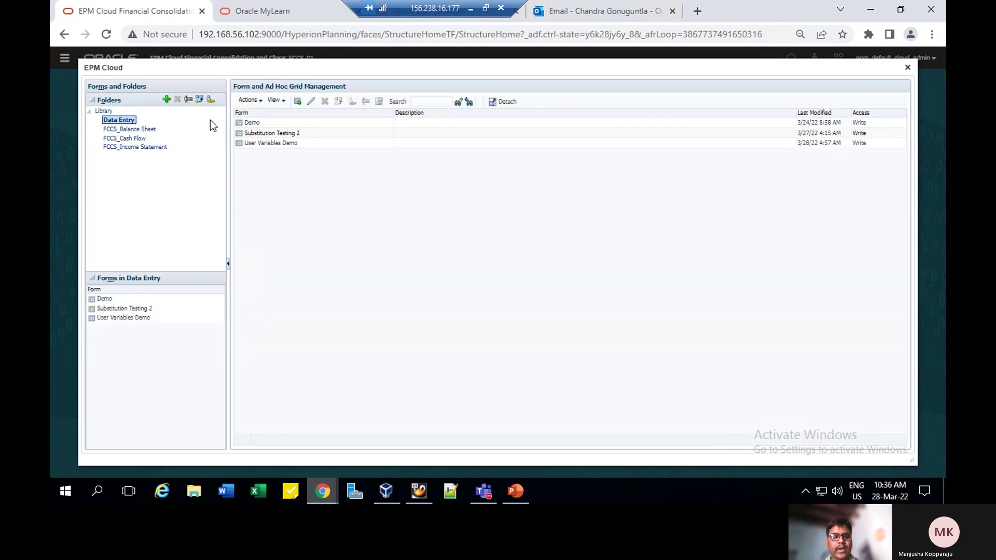
left_click(263, 143)
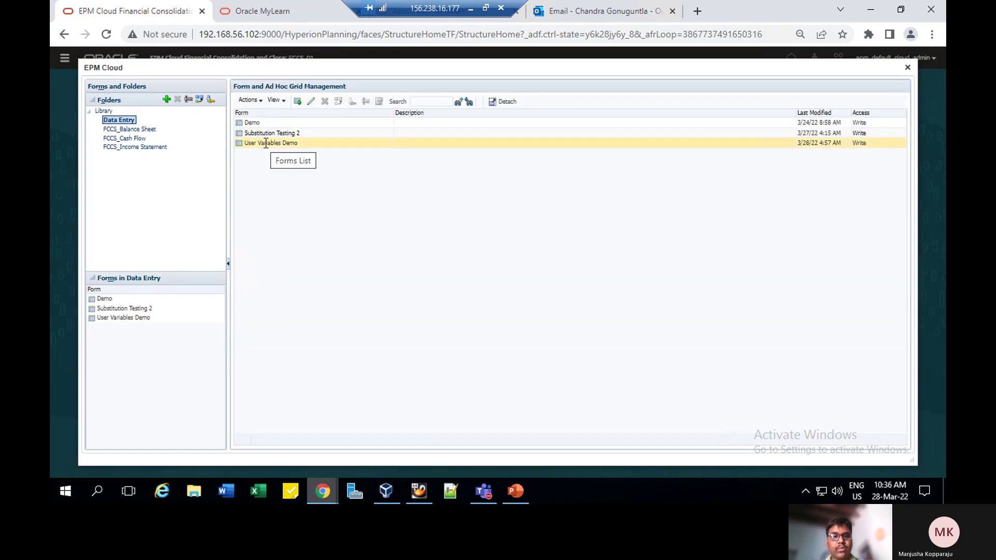
left_click(264, 144)
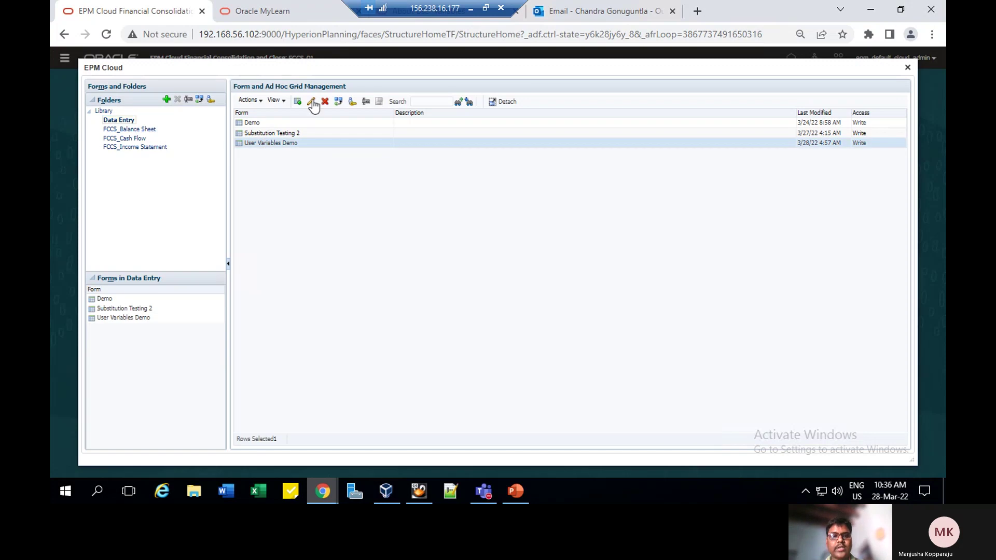
left_click(312, 102)
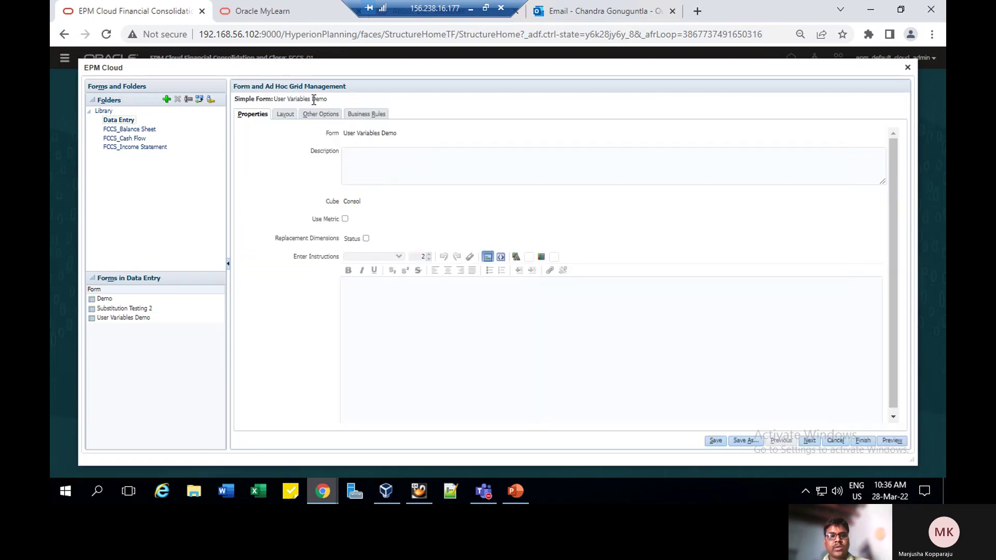
Step: Review the form's layout, finish editing the form, and close form management
left_click(286, 115)
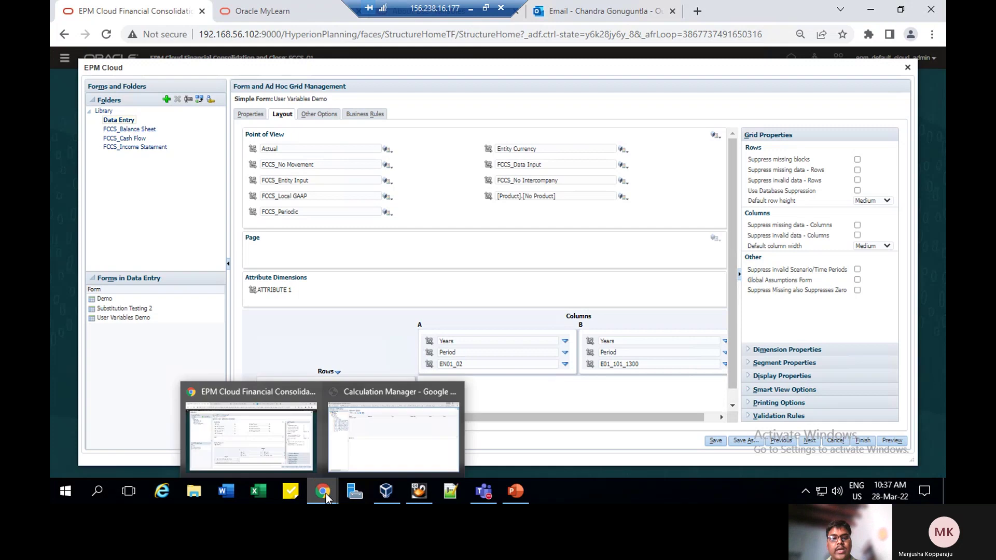
left_click(862, 441)
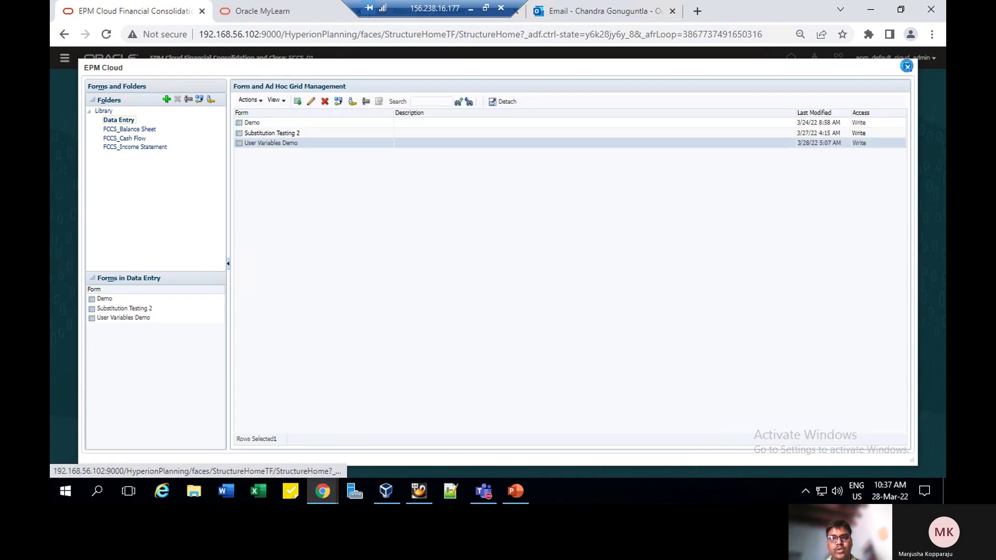
left_click(906, 66)
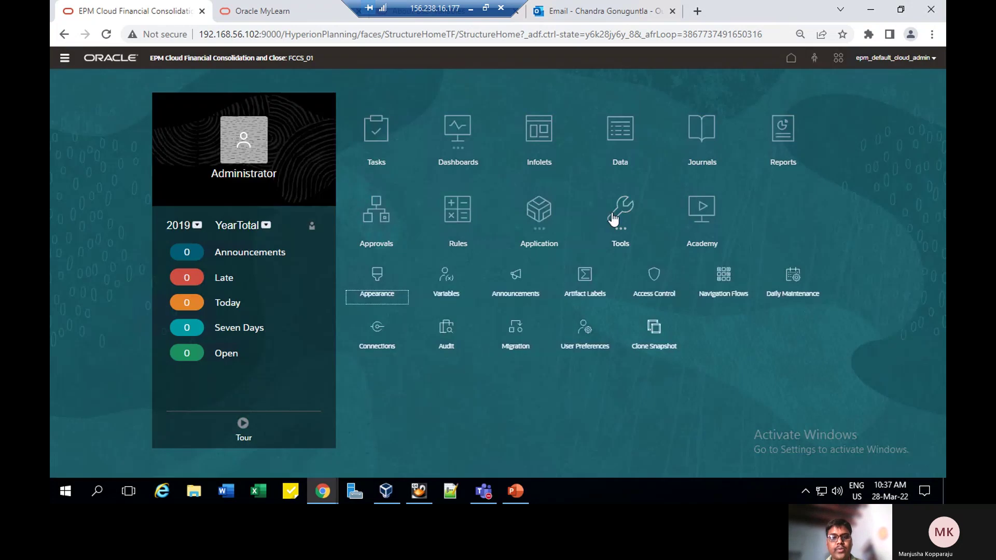
Step: Return to the application's user variable definitions and save them again
left_click(439, 284)
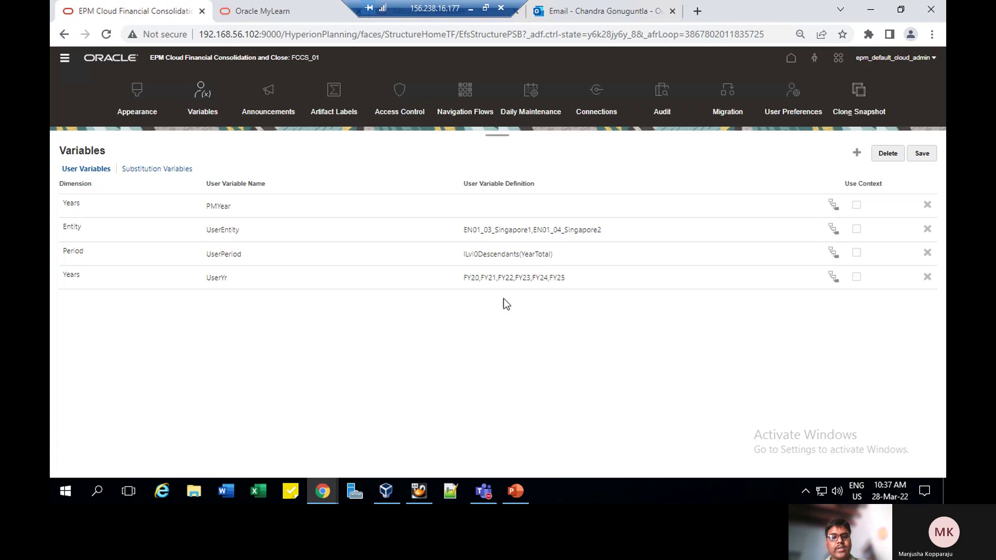
left_click(922, 154)
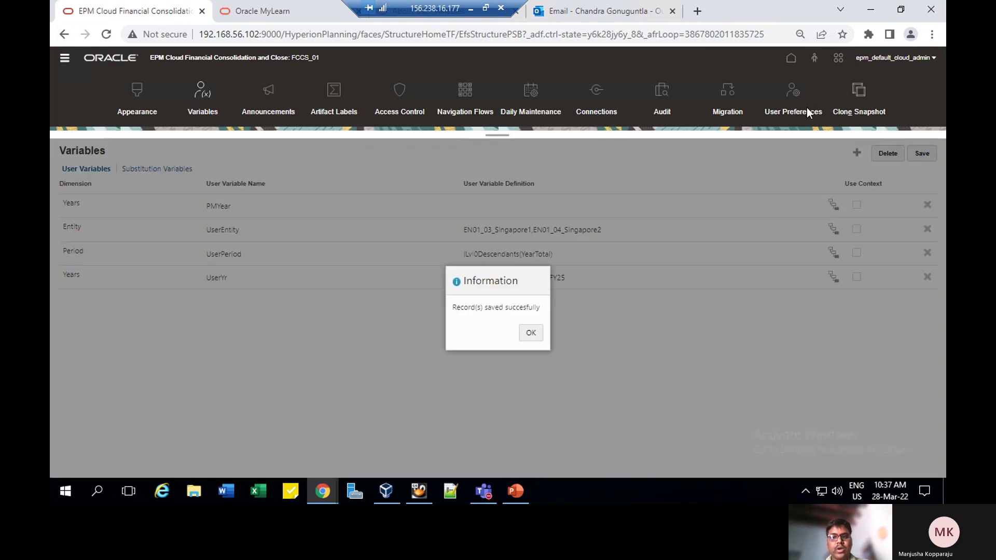
left_click(530, 333)
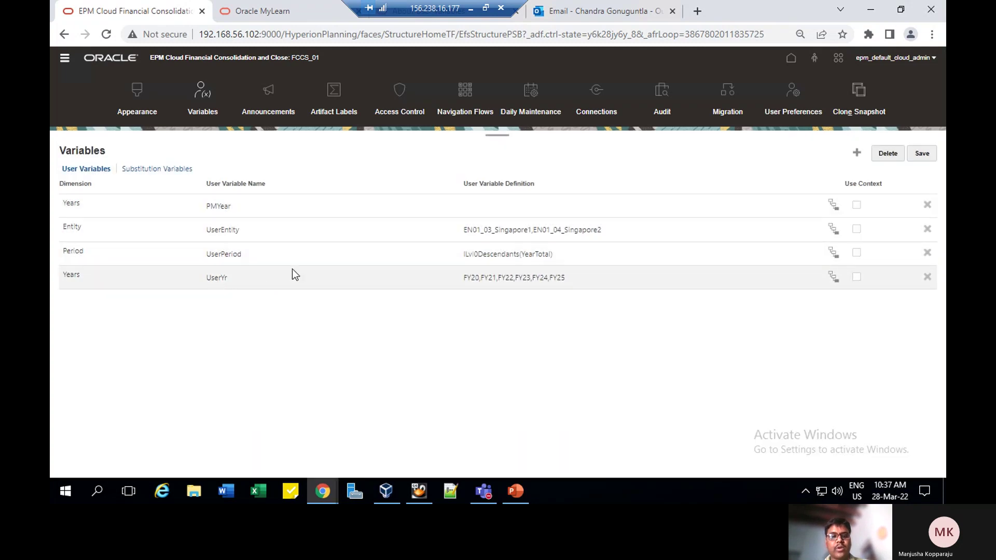
Step: Set the UserPeriod user variable to Apr under Q2 in the user preferences
left_click(795, 113)
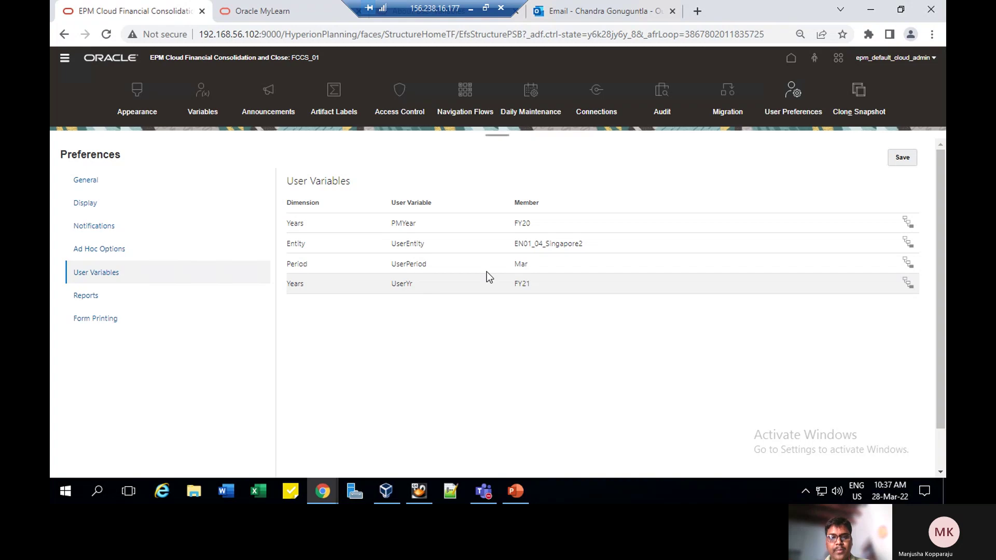
left_click(908, 263)
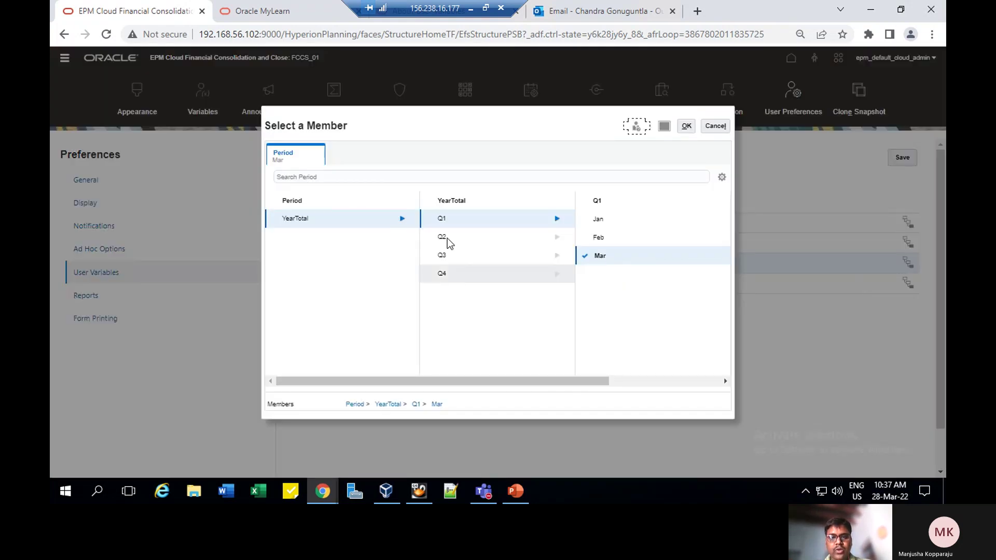
left_click(555, 238)
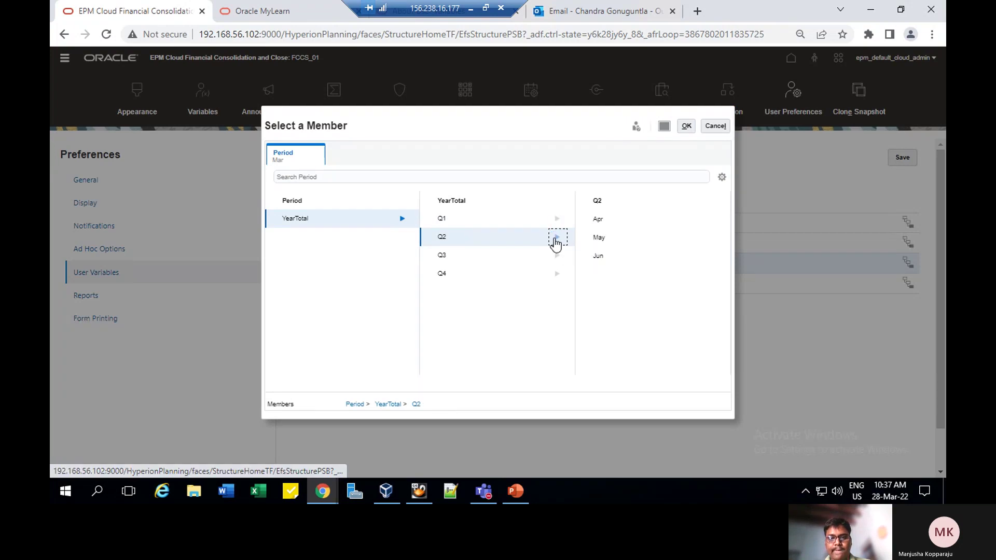
left_click(598, 218)
left_click(688, 126)
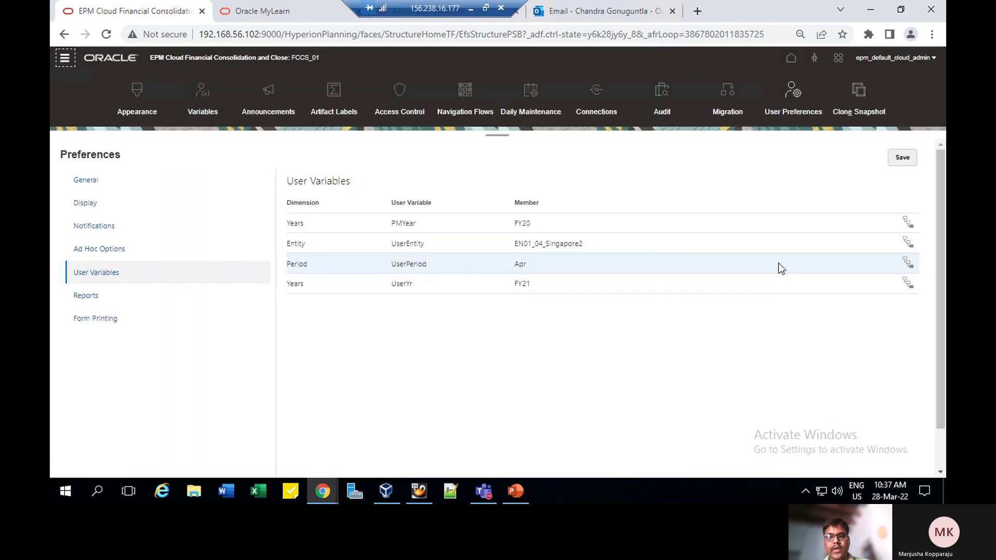
Step: Set the UserYr user variable to FY22 and save the user preferences
left_click(908, 283)
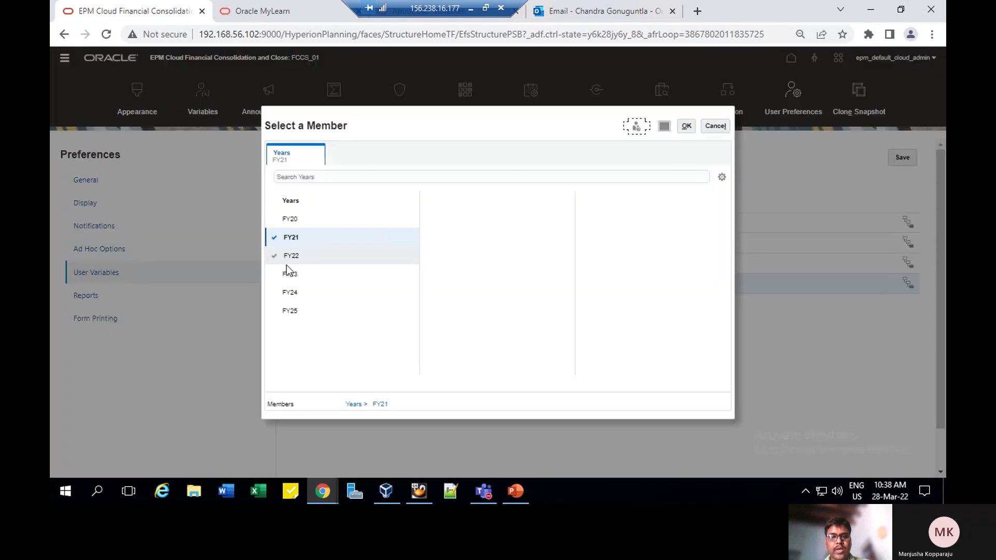
left_click(284, 258)
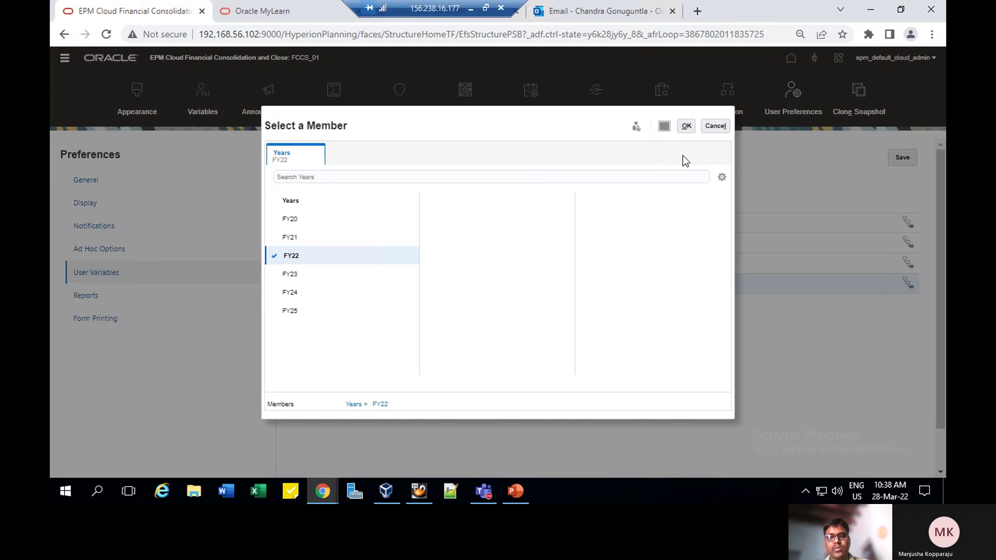
left_click(688, 126)
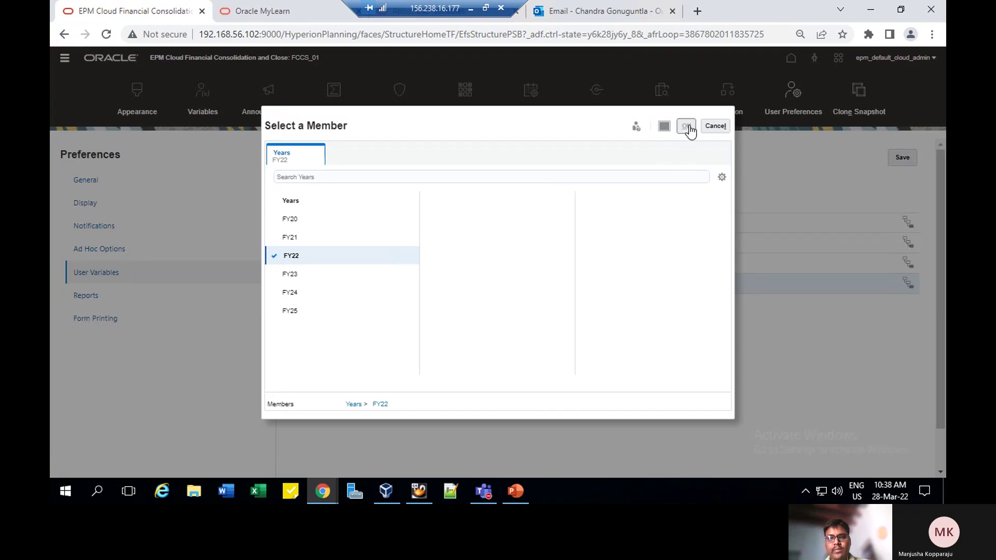
left_click(907, 160)
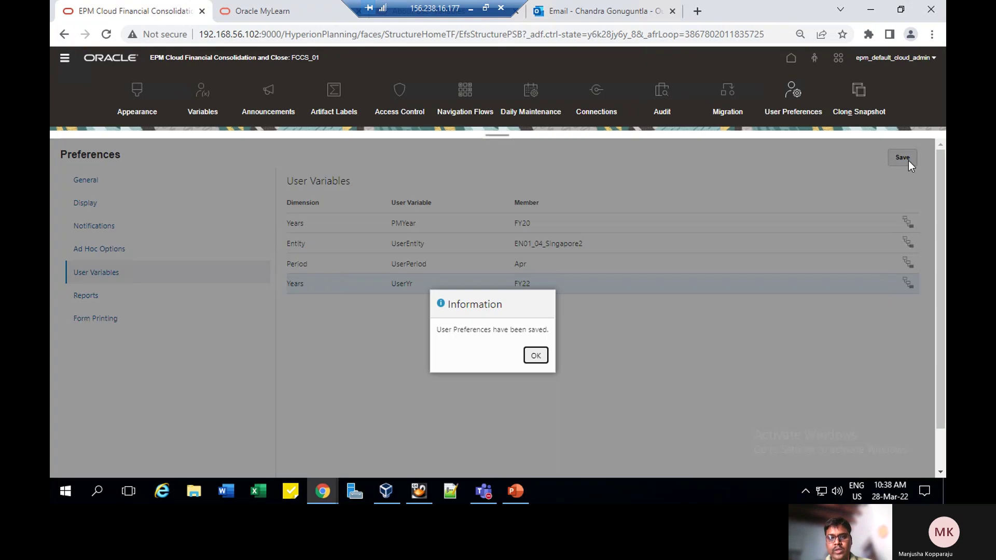
left_click(535, 355)
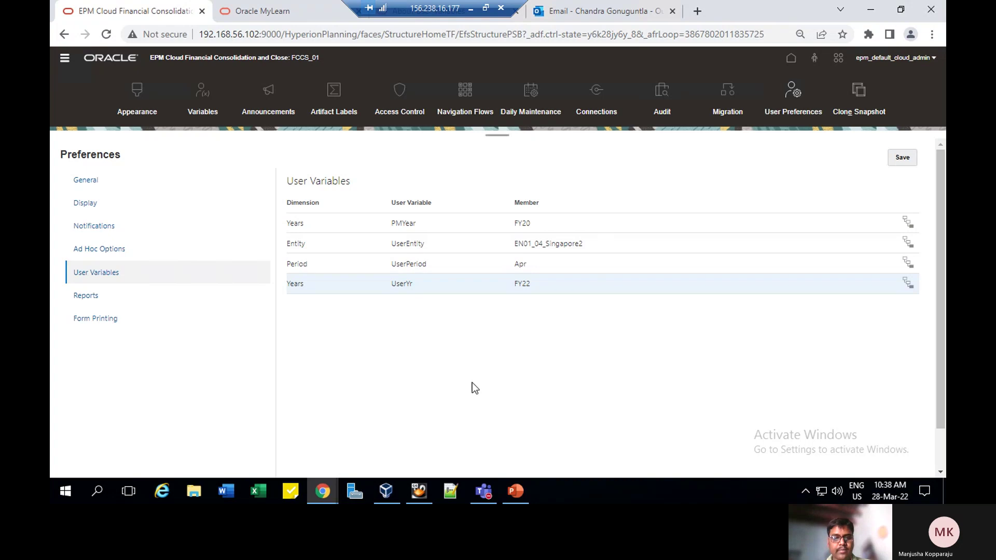
Step: Return to form management and open the User Variables Demo form in the Data Entry folder for editing
left_click(79, 64)
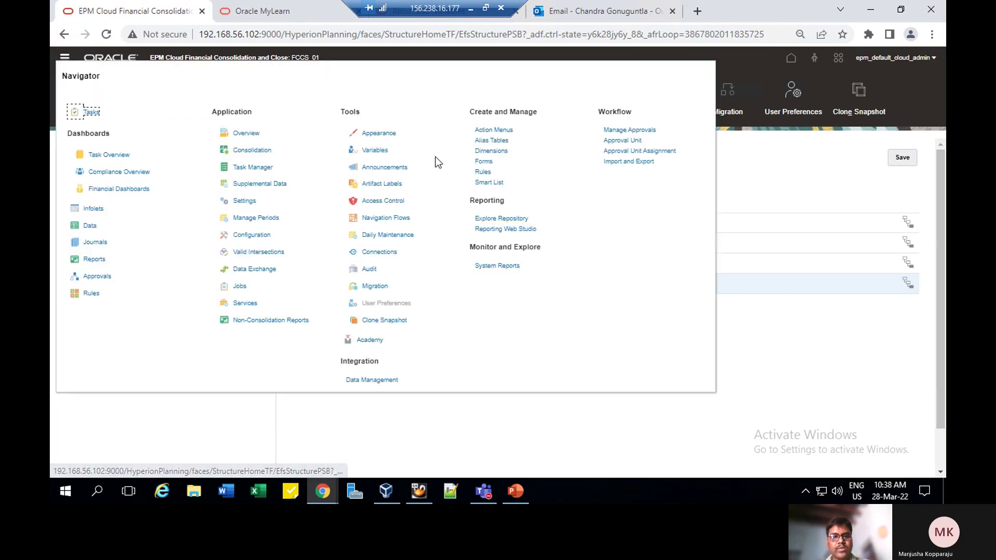
left_click(483, 162)
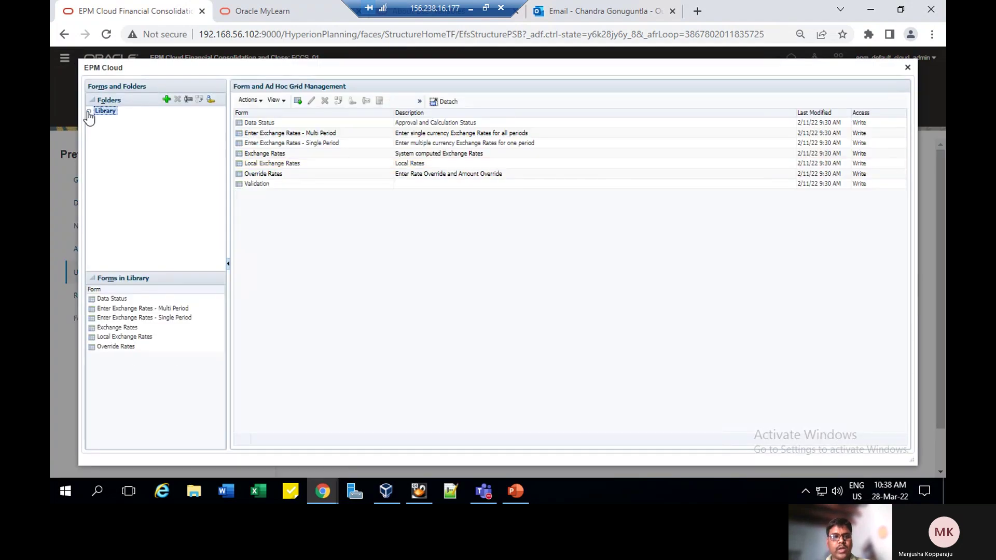
left_click(90, 111)
left_click(114, 119)
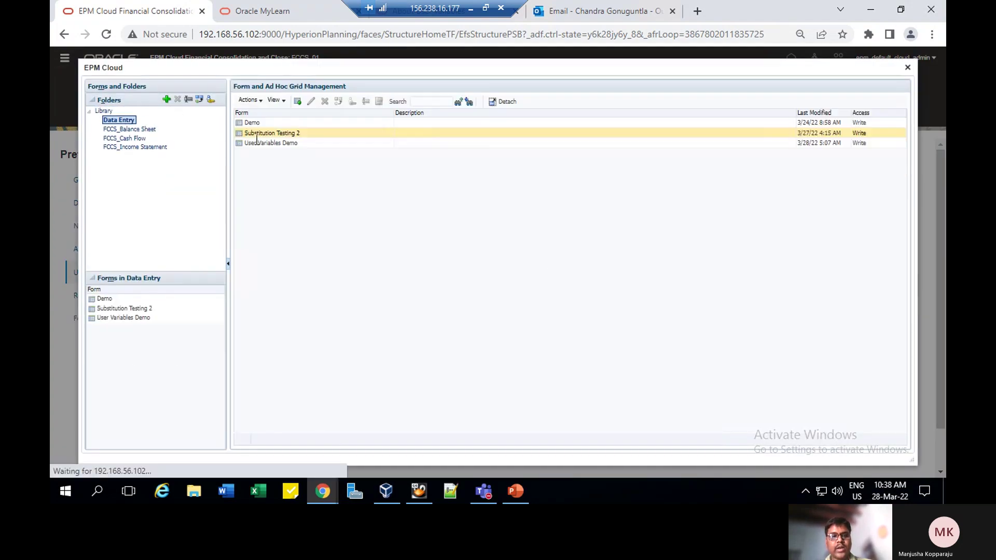
left_click(269, 145)
left_click(311, 101)
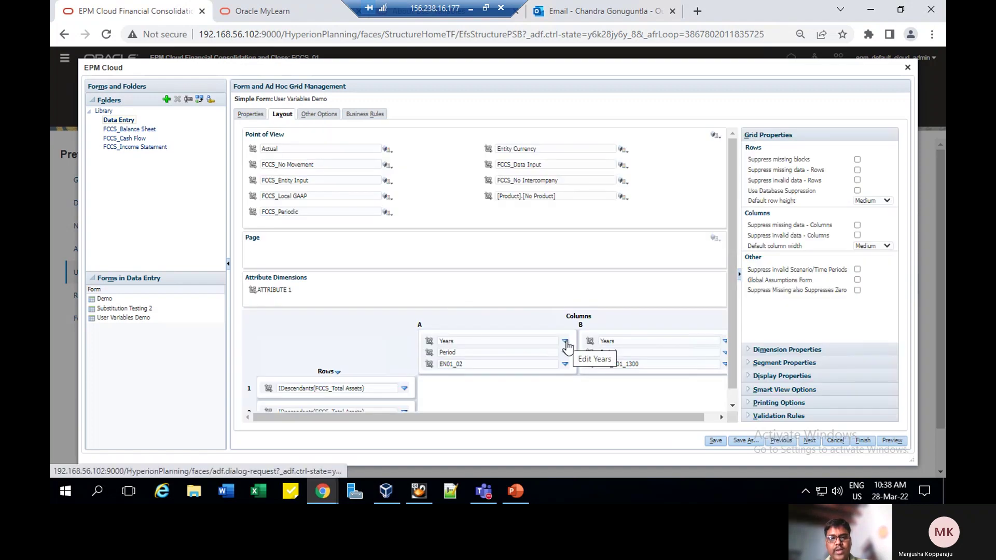
Step: Assign the UserYr user variable to the Years dimension in column A of the form layout
left_click(566, 342)
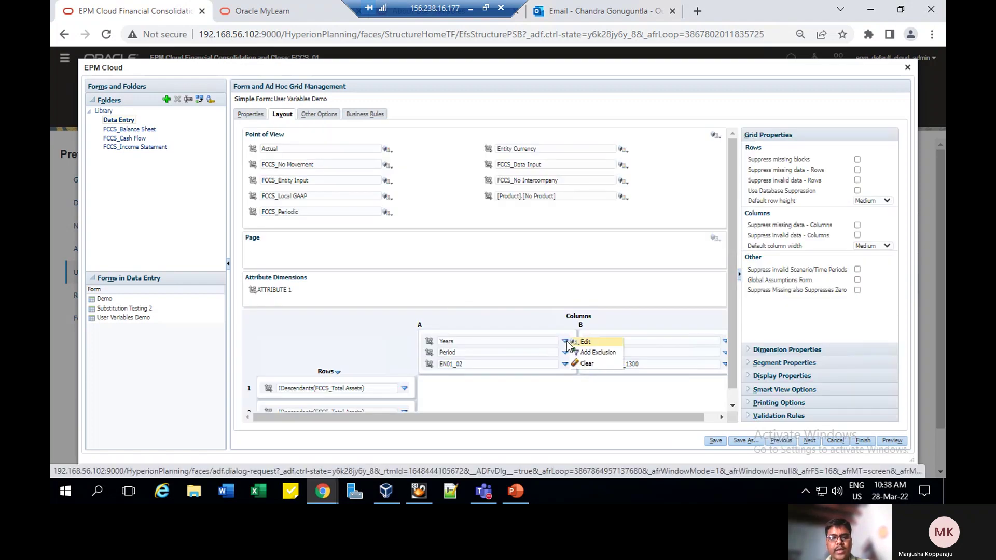
left_click(583, 343)
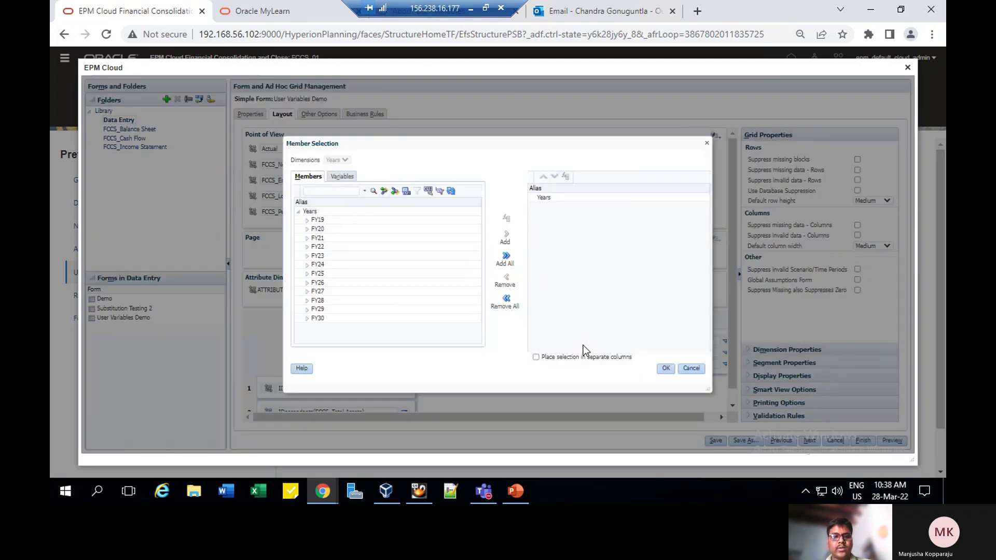
left_click(340, 177)
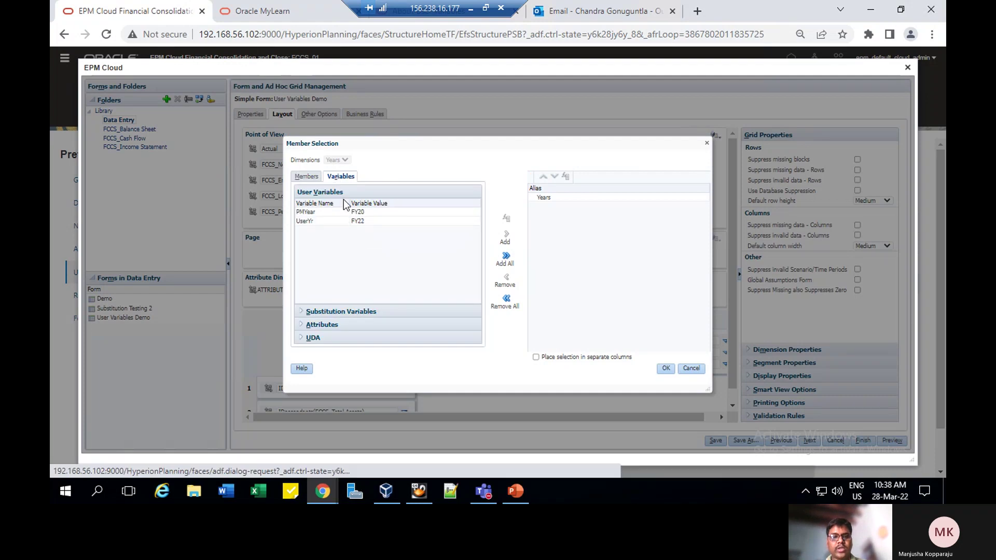
left_click(306, 211)
left_click(309, 221)
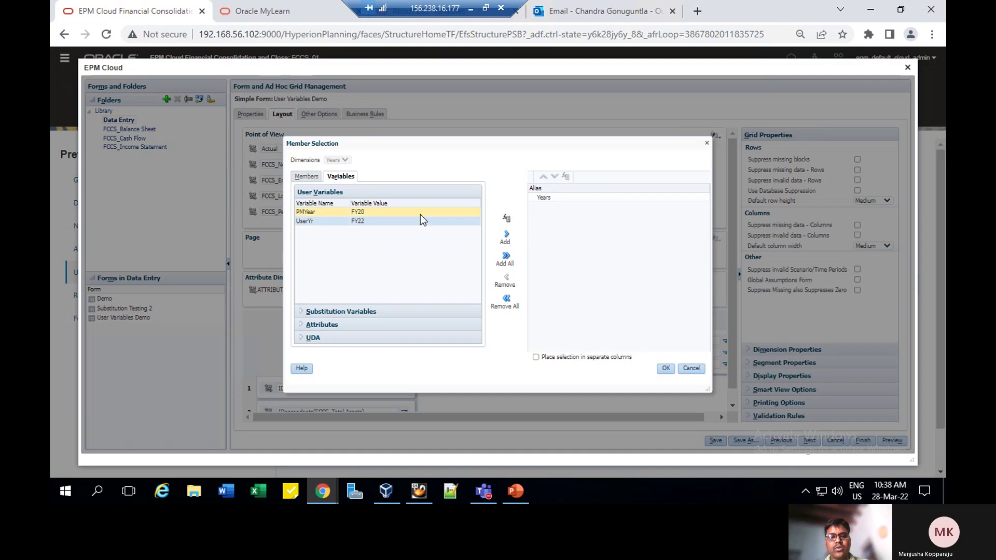
left_click(506, 236)
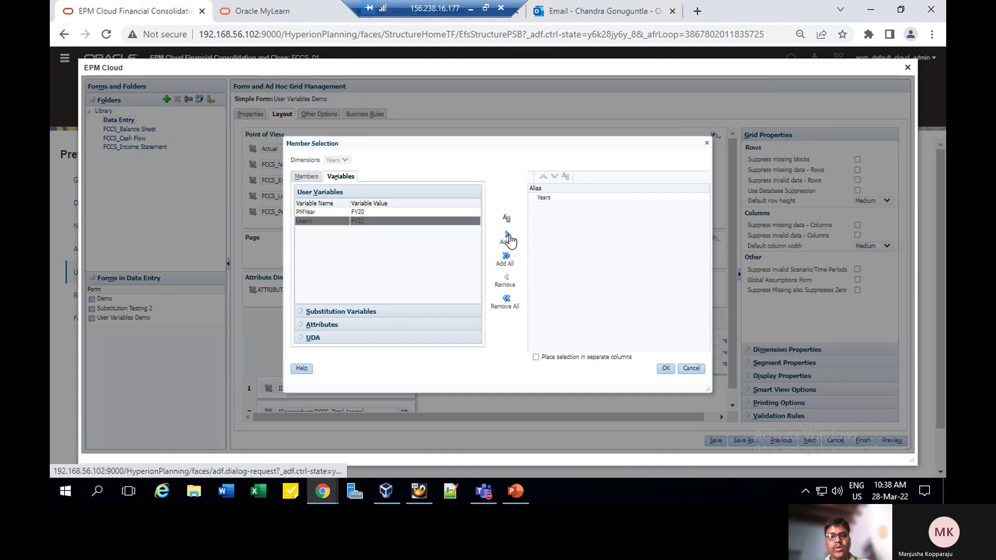
left_click(666, 368)
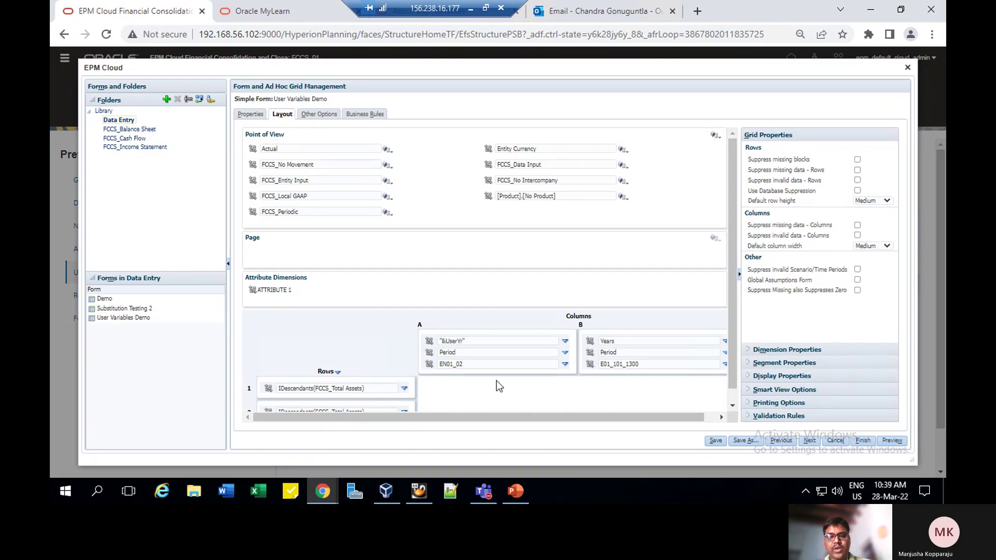
Step: Assign the UserPeriod user variable to the Period dimension in column A
left_click(565, 353)
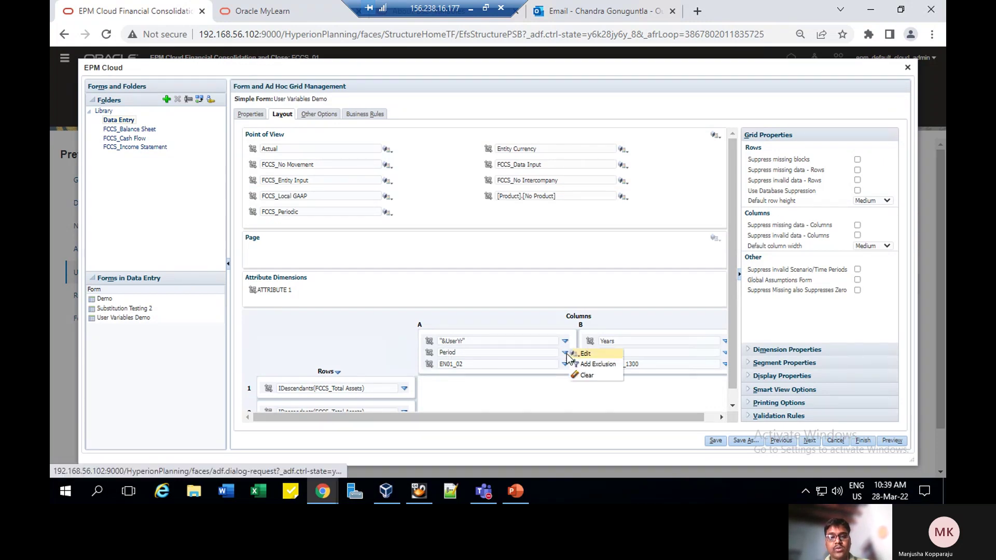
left_click(588, 353)
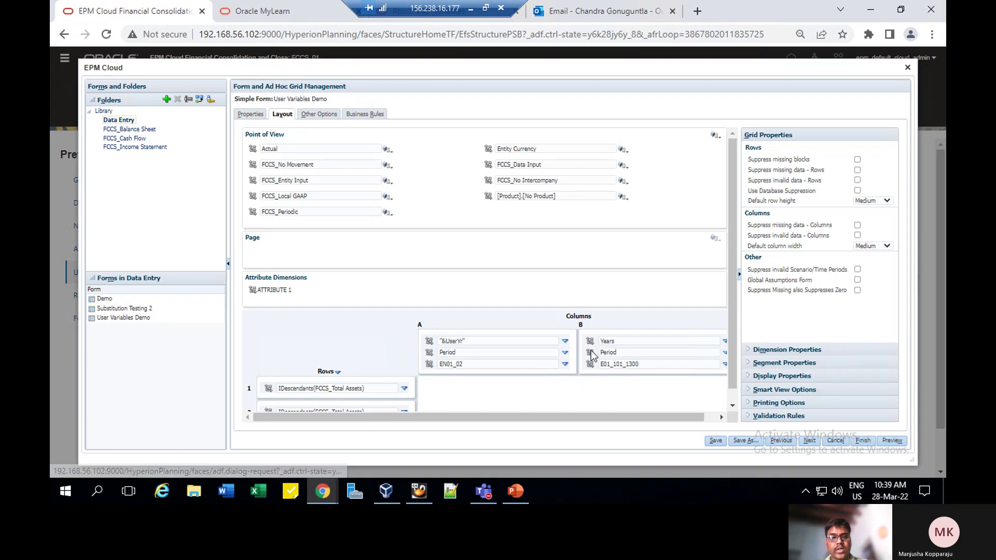
left_click(339, 176)
left_click(336, 211)
left_click(505, 234)
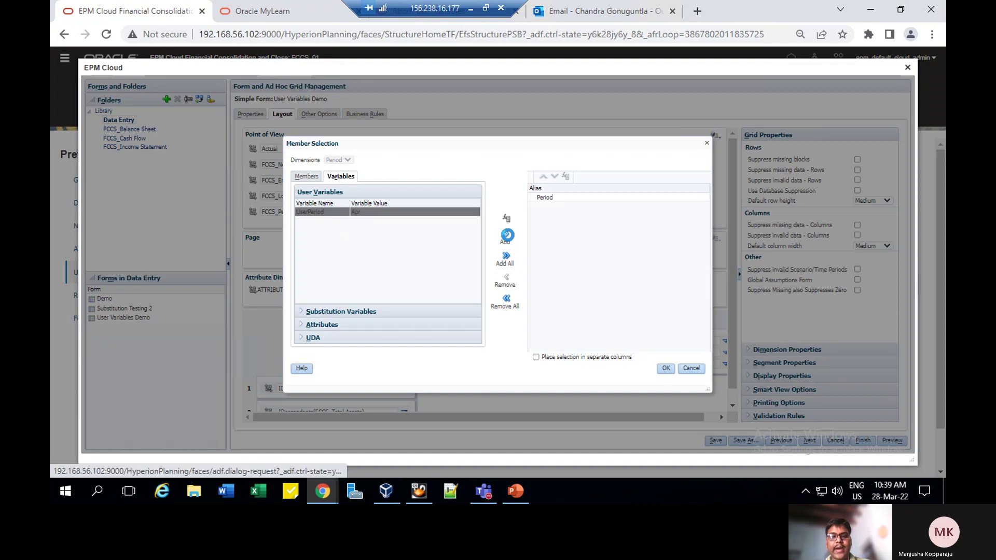
left_click(666, 369)
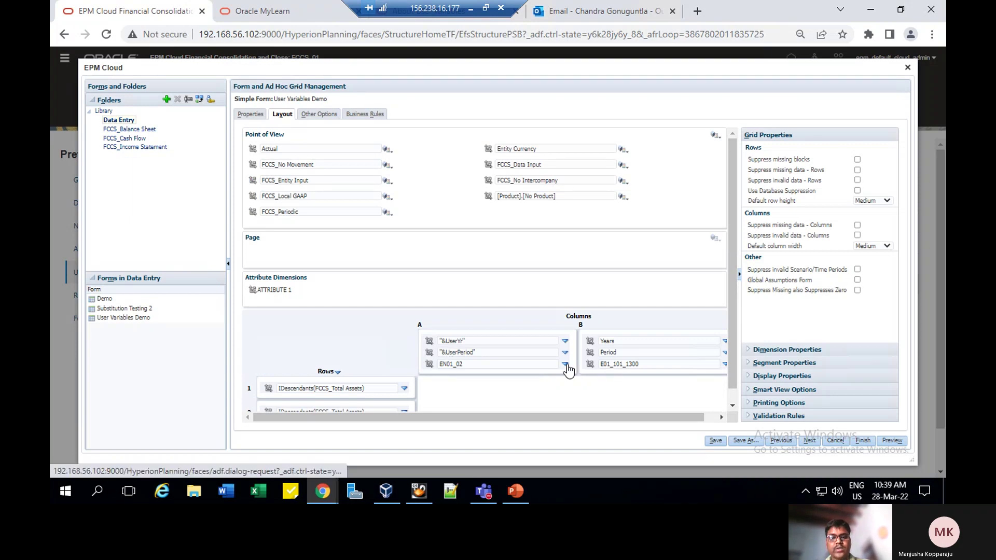
Step: Replace the EN01_02_UK entity in column A with the UserEntity user variable
left_click(566, 365)
left_click(586, 365)
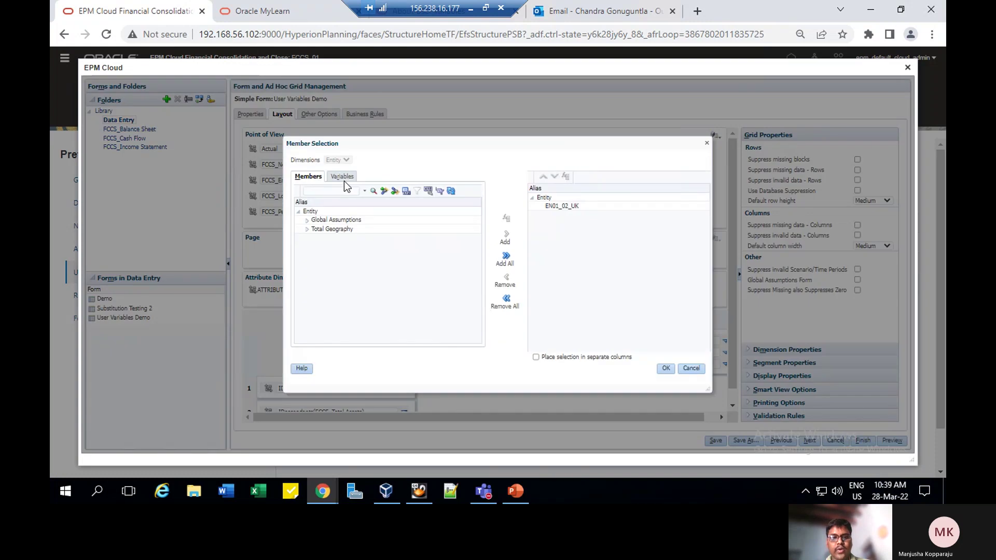
left_click(342, 178)
left_click(350, 213)
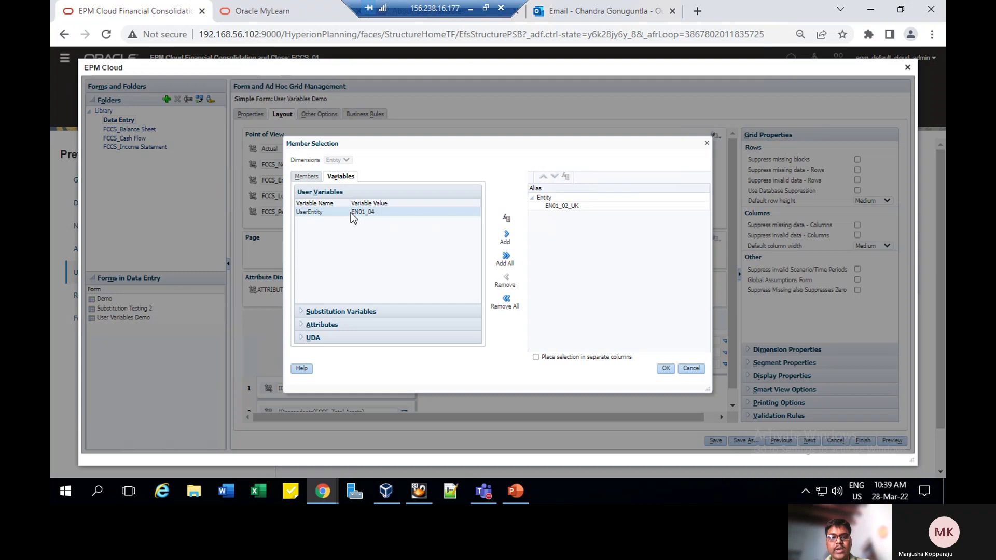
left_click(507, 238)
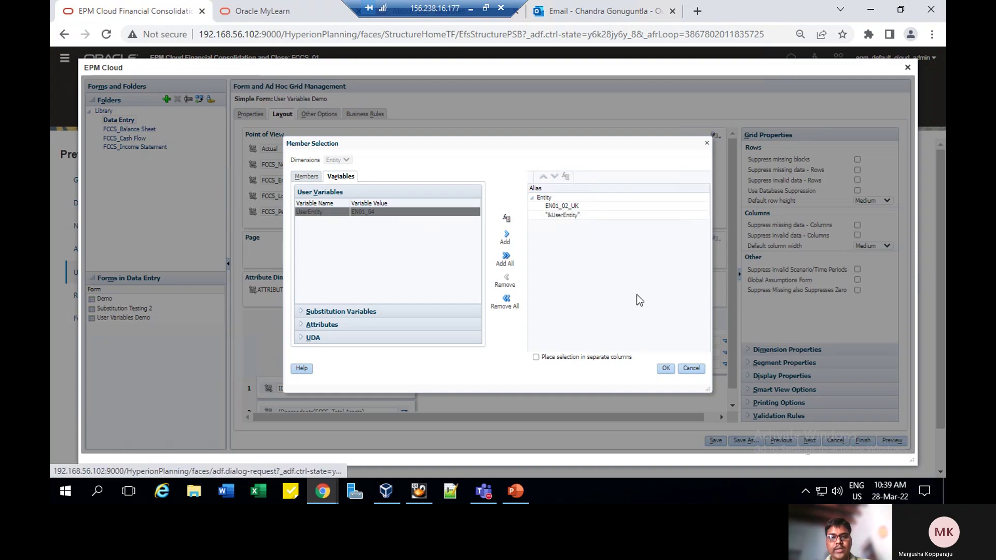
left_click(559, 200)
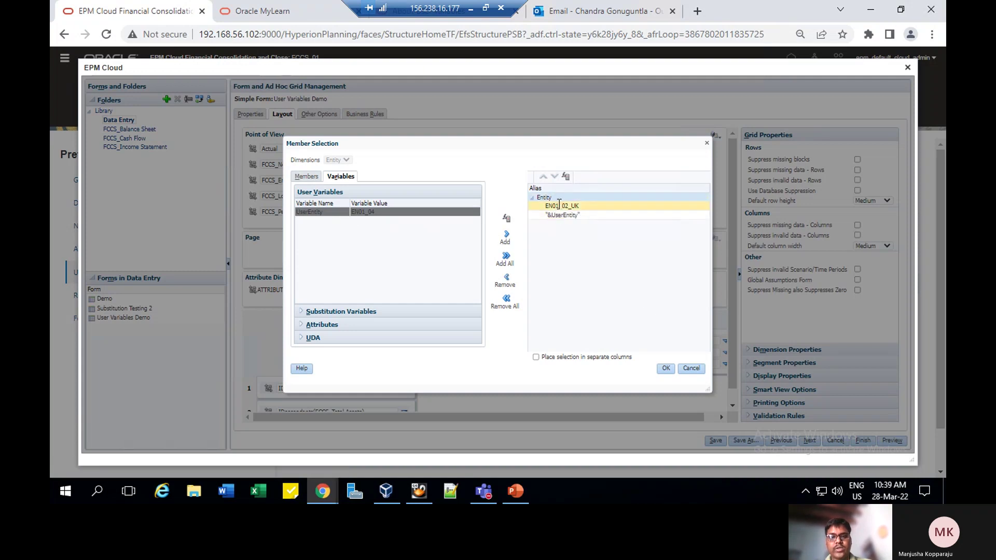
left_click(558, 206)
left_click(508, 280)
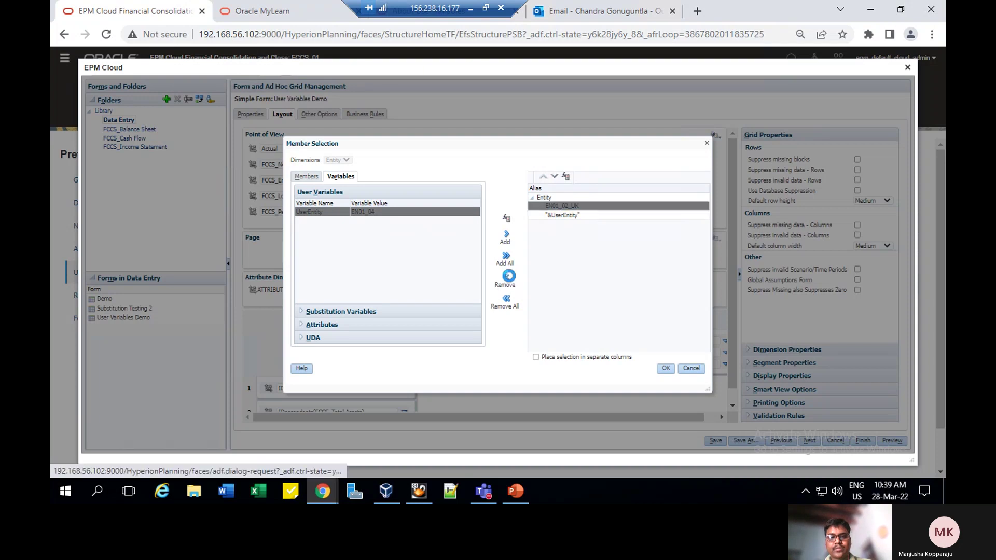
left_click(666, 368)
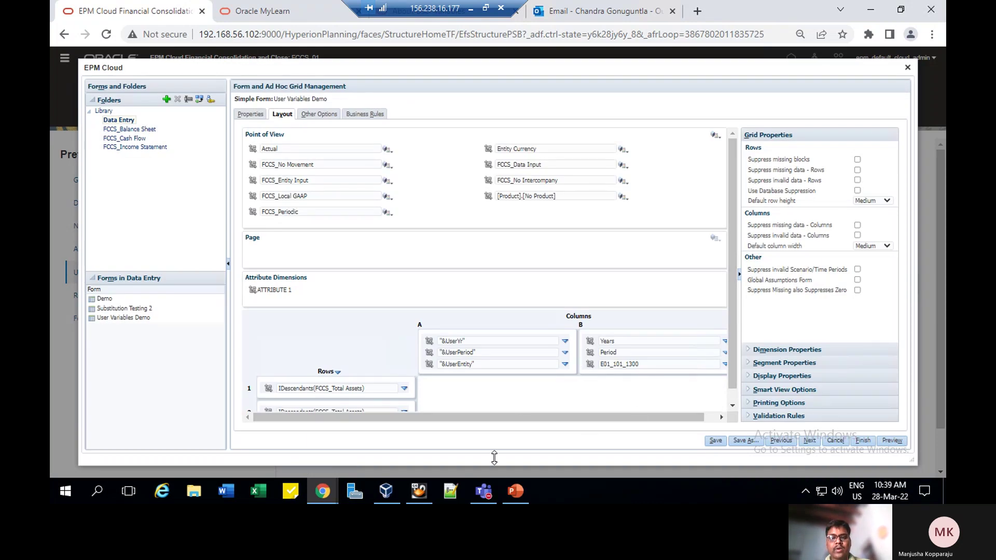
Step: Switch to PowerPoint to review the slide on using user variables in data forms, and return to the form layout in Chrome
mouse_move(516, 490)
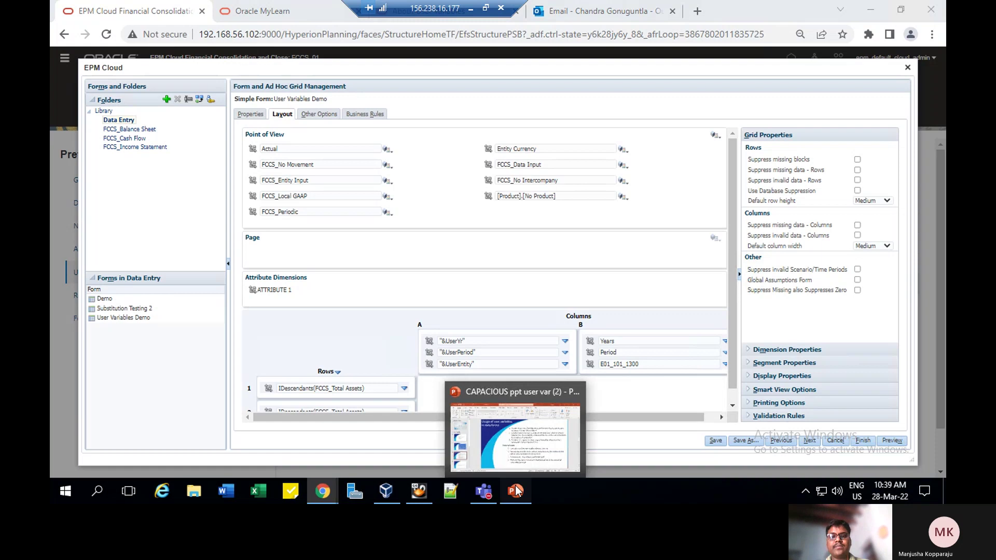
left_click(516, 490)
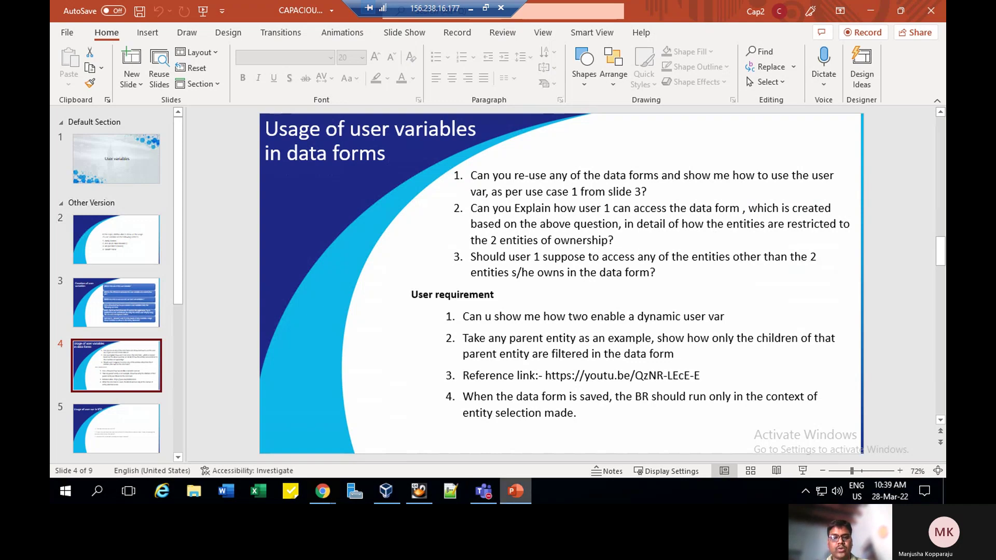
mouse_move(317, 497)
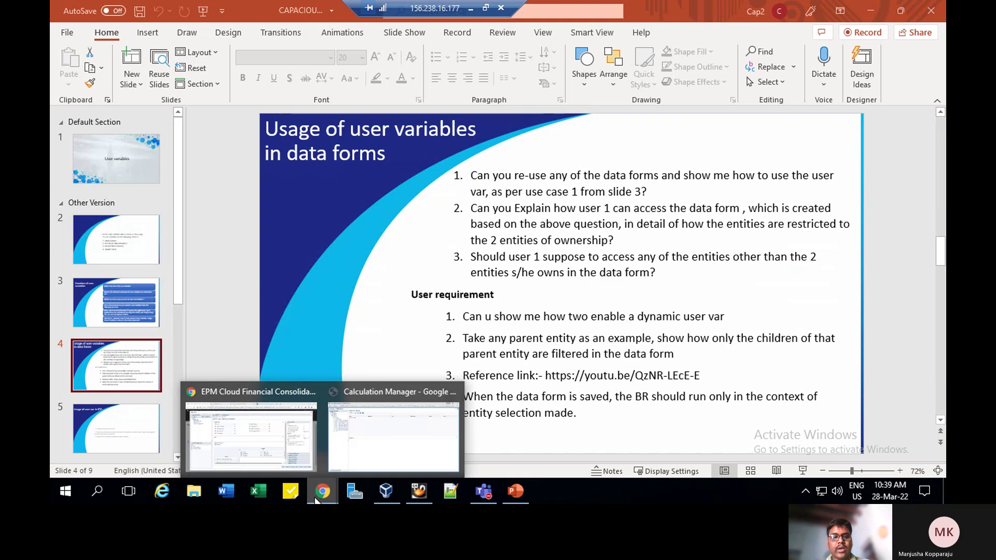
left_click(265, 435)
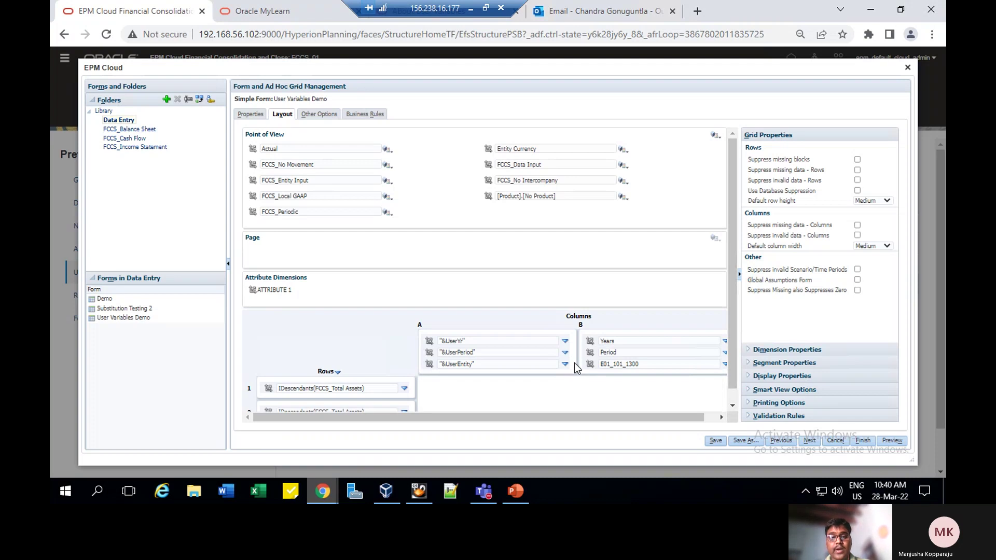
Step: Set the Years dimension in column B to the member FY21
left_click(726, 342)
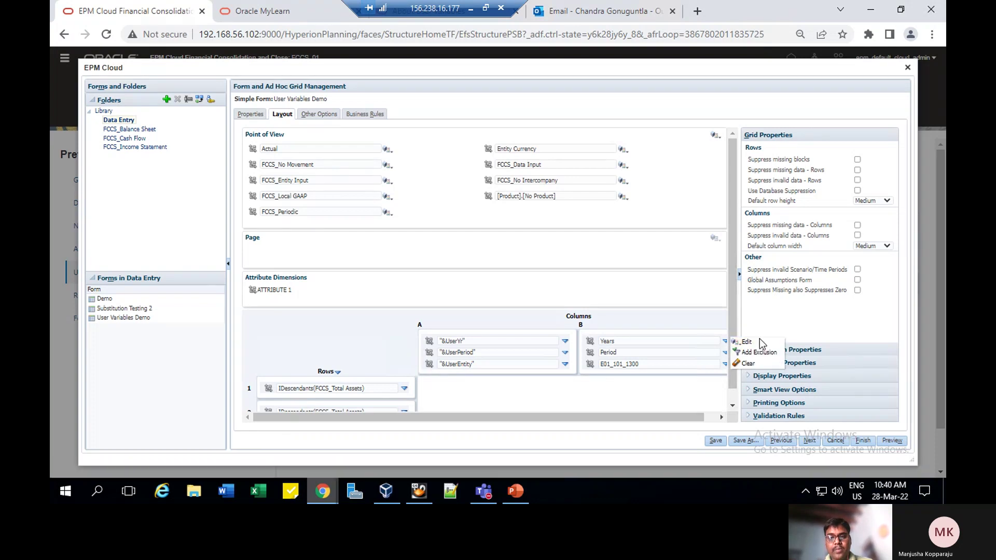
left_click(760, 340)
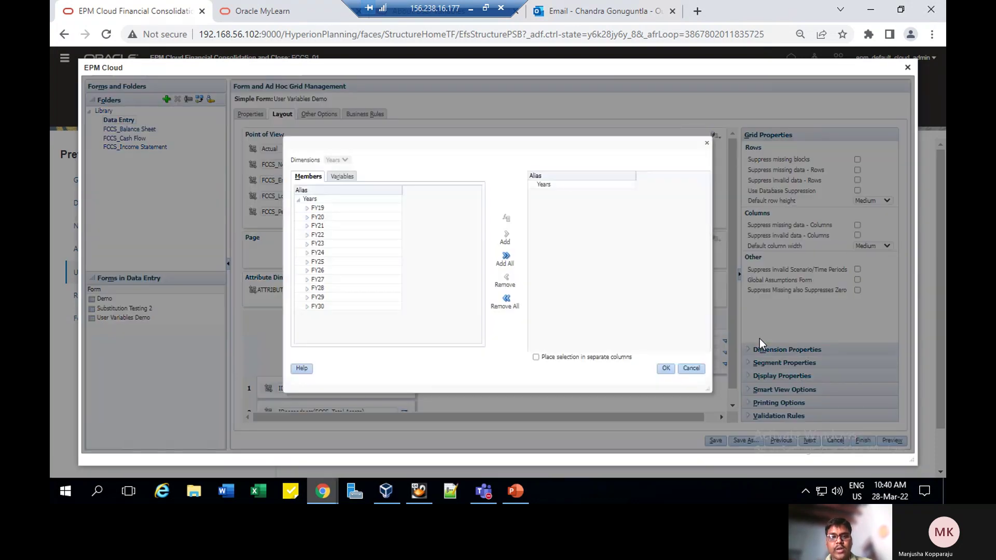
left_click(316, 239)
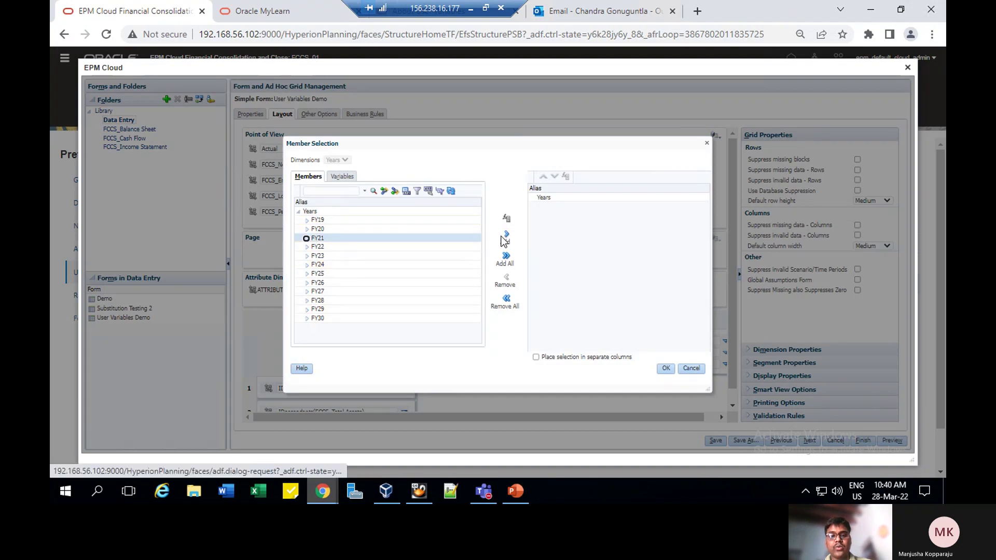
left_click(505, 236)
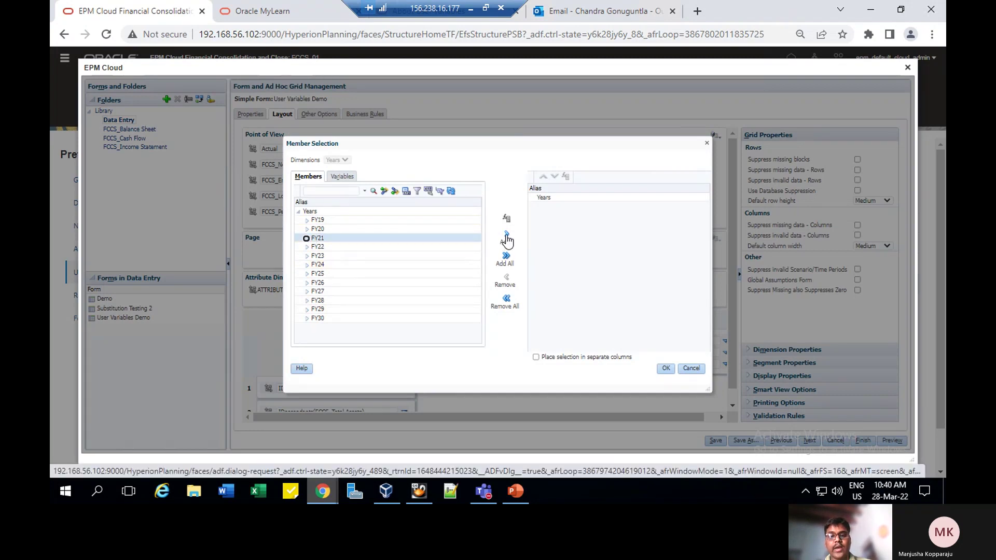
left_click(666, 369)
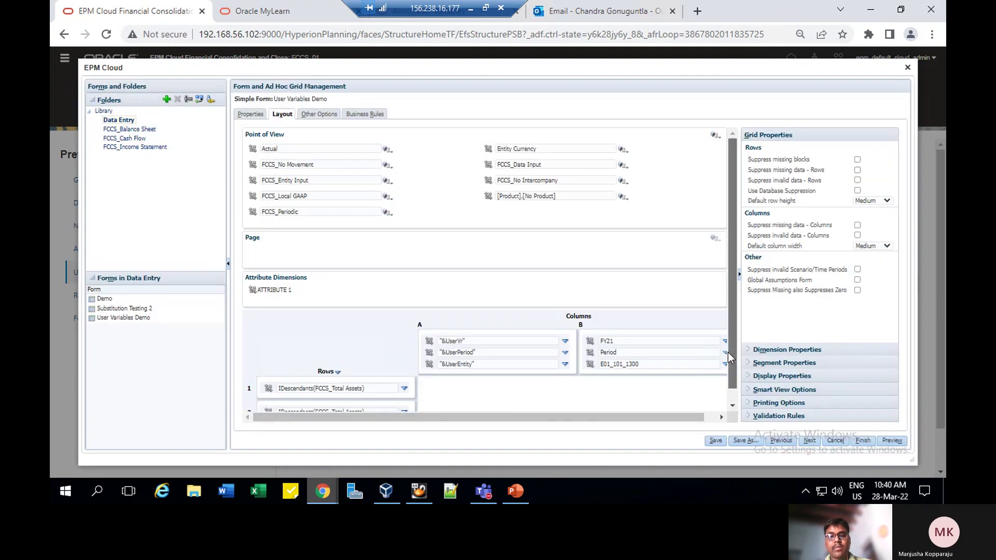
Step: Set the Period dimension in column B to the member Mar under Q1 of YearTotal
left_click(724, 354)
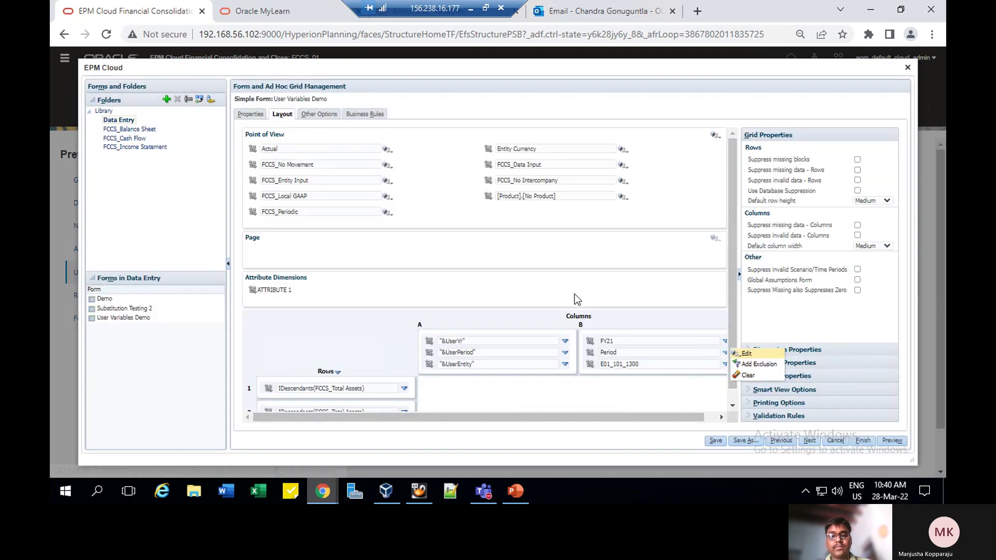
left_click(745, 354)
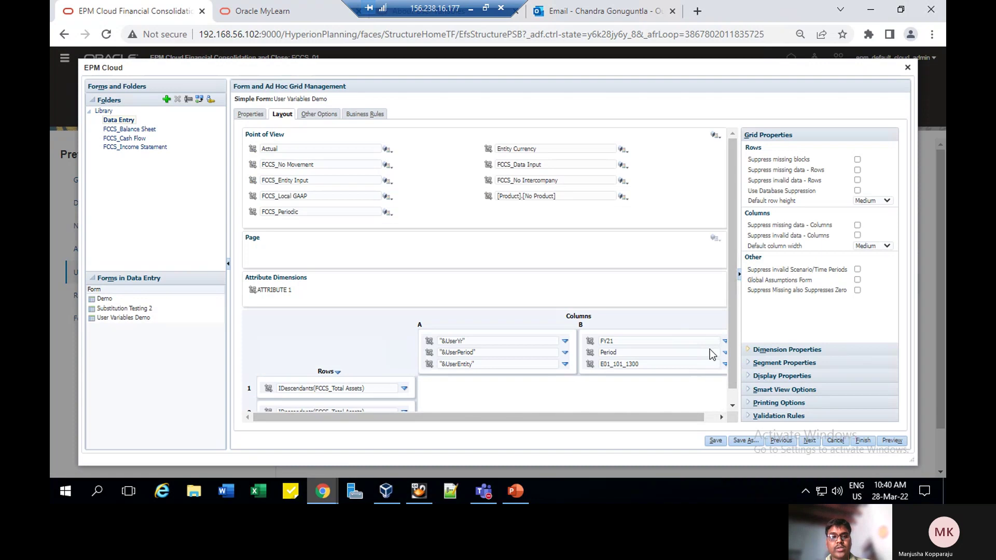
left_click(308, 230)
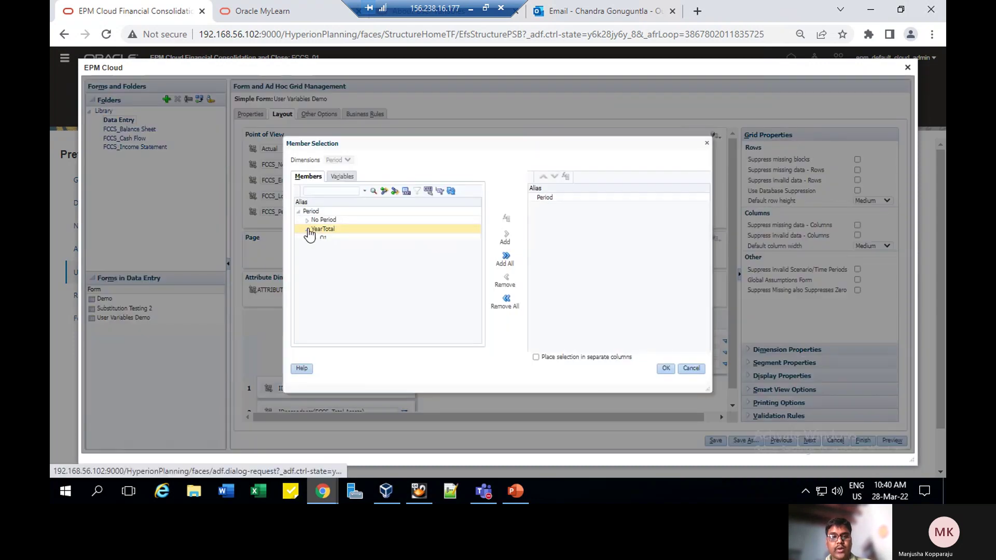
left_click(336, 240)
left_click(314, 238)
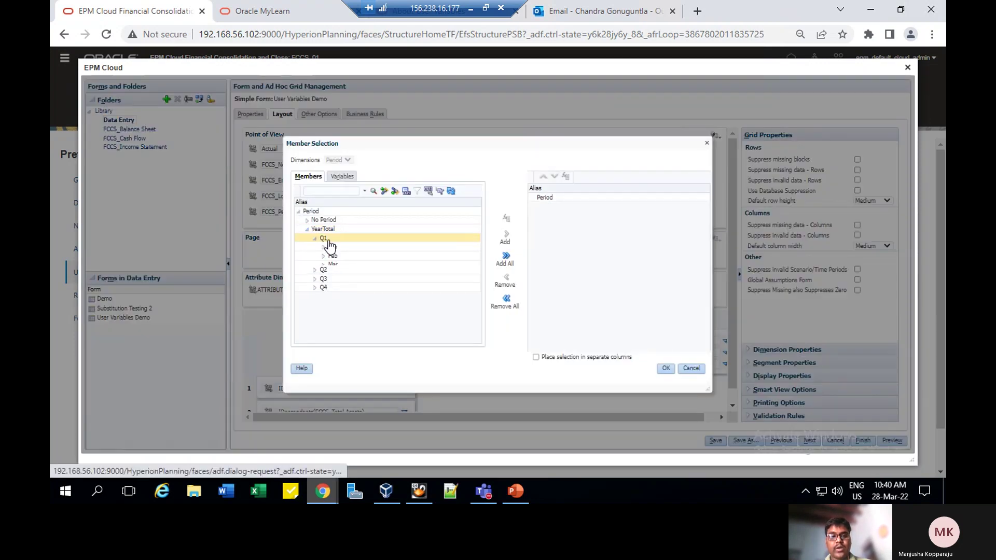
left_click(332, 264)
left_click(332, 265)
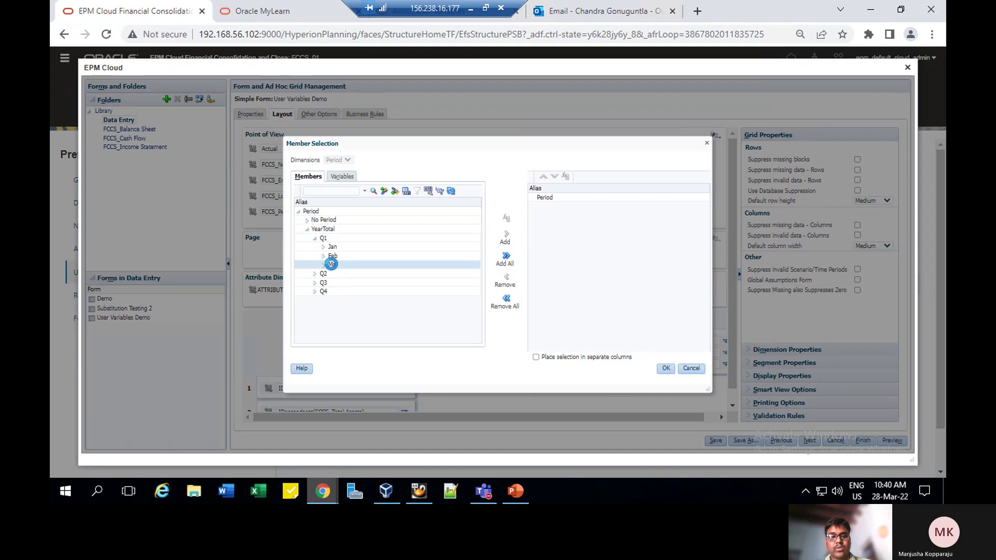
left_click(507, 236)
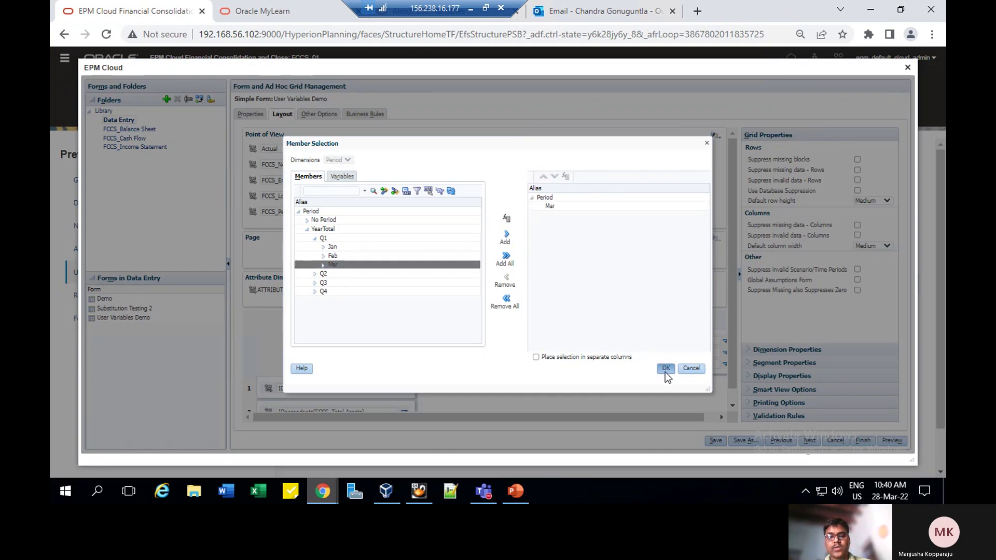
left_click(665, 372)
Step: Replace the North Sales entity in column B with EN01_02_UK from the EN01 segment of Total Geography
left_click(725, 364)
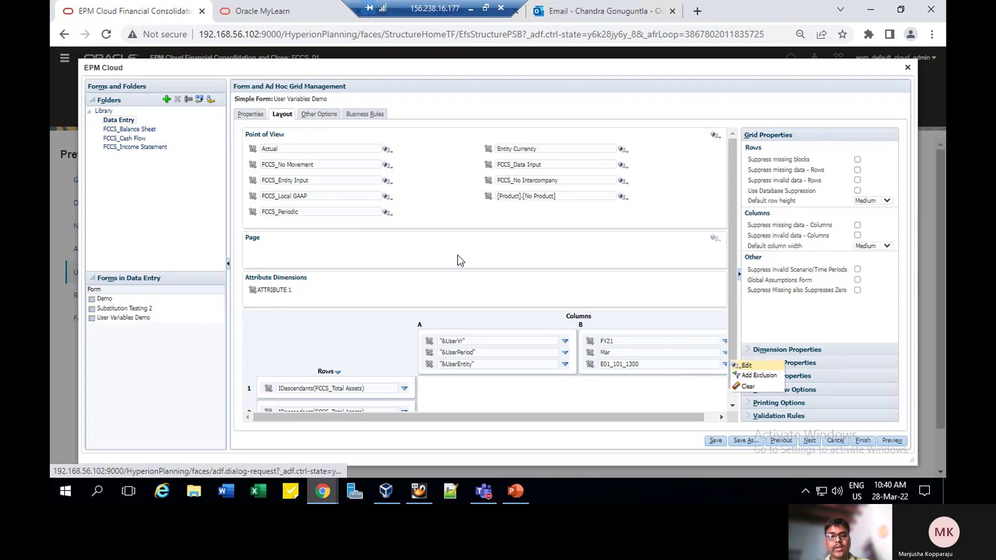
left_click(742, 366)
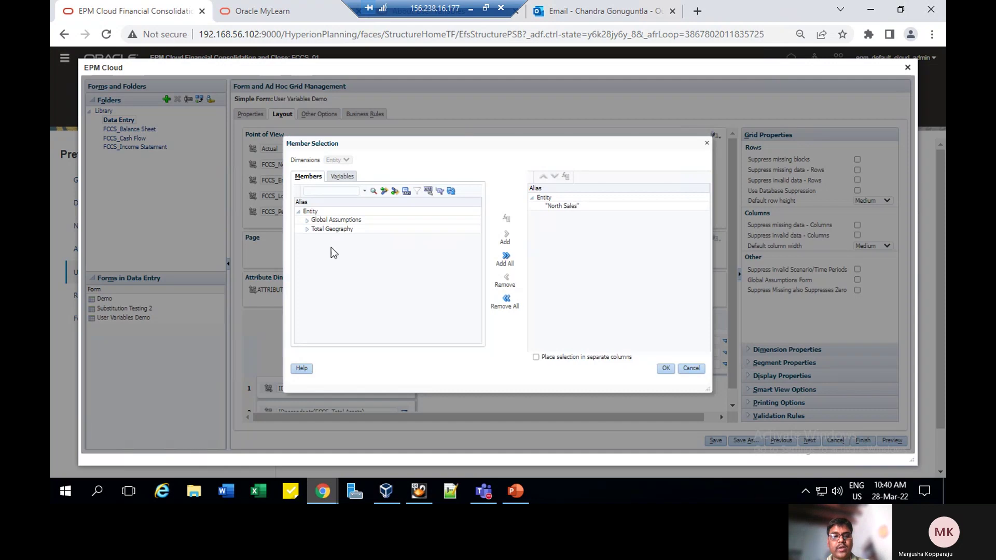
left_click(306, 229)
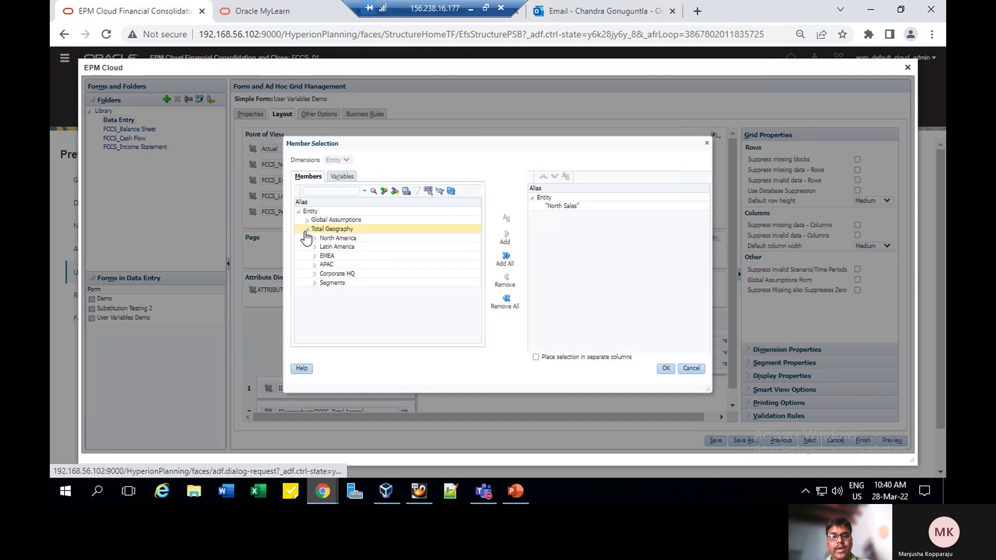
left_click(314, 283)
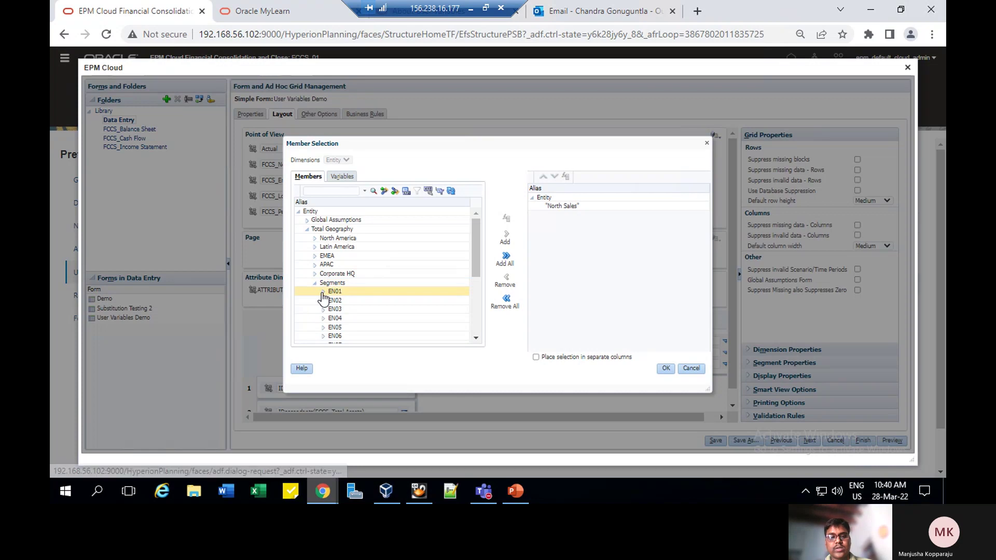
left_click(322, 291)
left_click(366, 309)
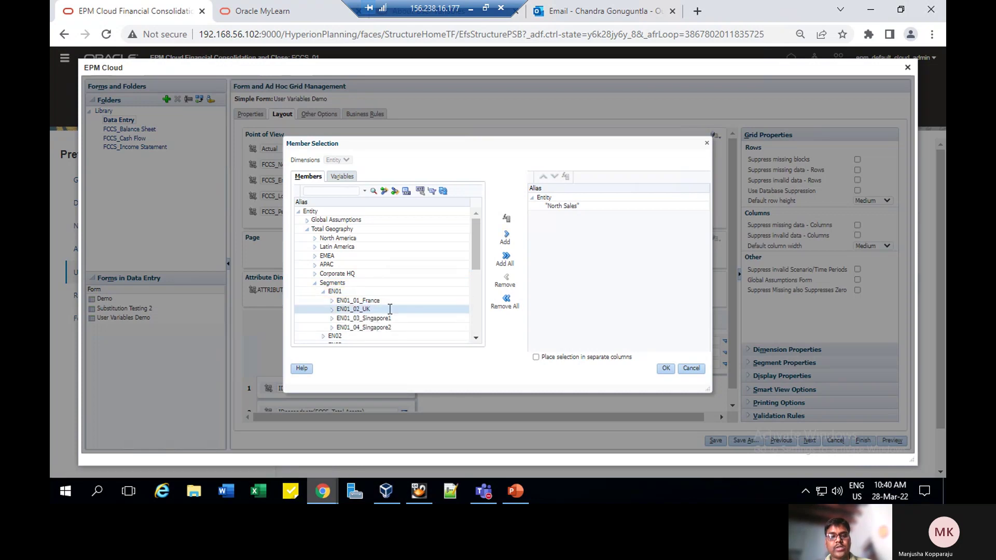
left_click(551, 207)
left_click(506, 275)
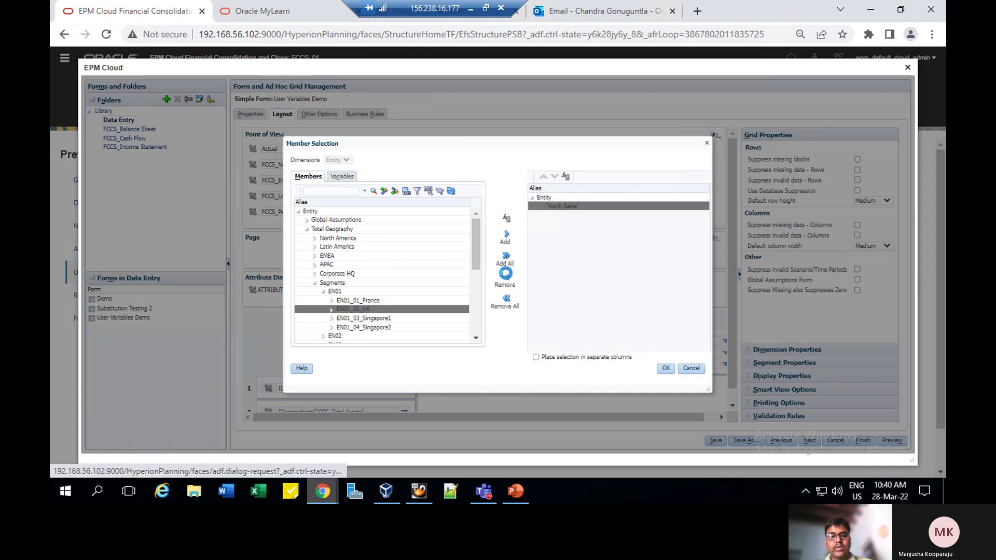
left_click(507, 235)
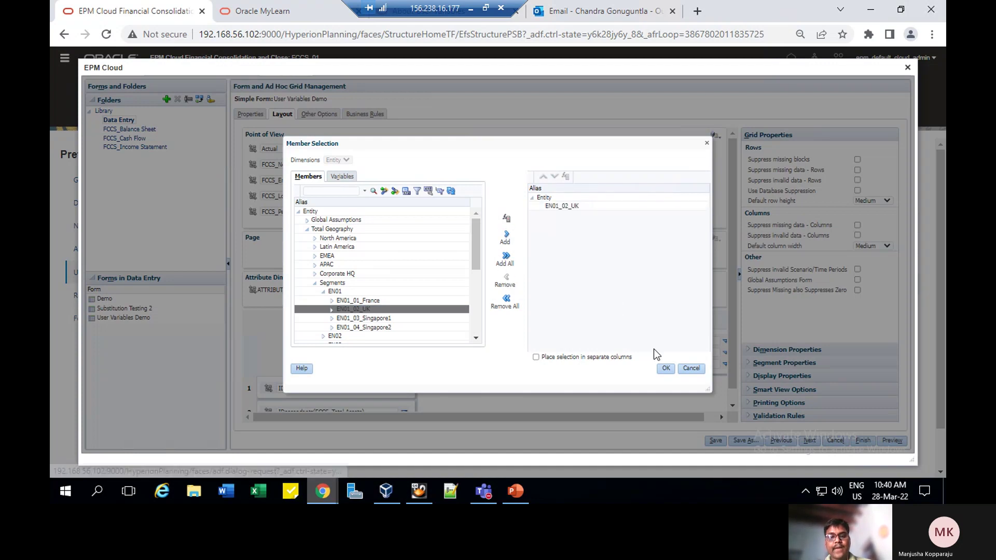
left_click(667, 369)
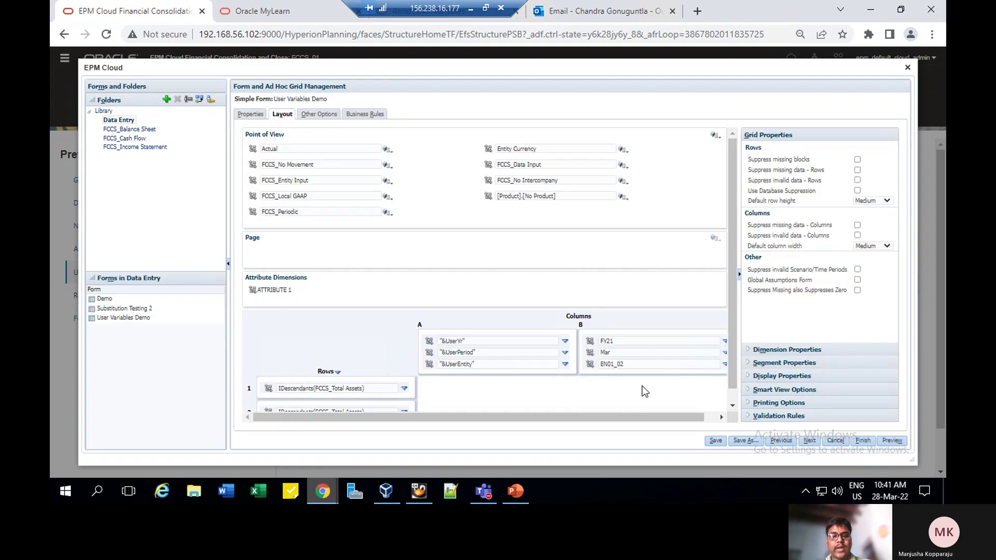
Step: Replace row 1's account selection with Descendants (inc) of Total Assets under Total Balance Sheet-Traditional Approach
left_click_drag(733, 375, 732, 396)
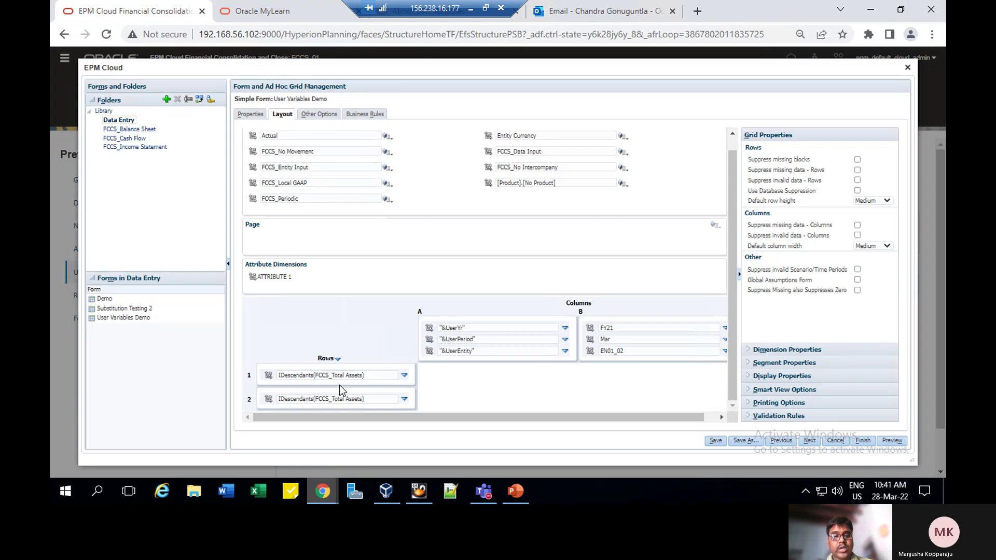
left_click(404, 376)
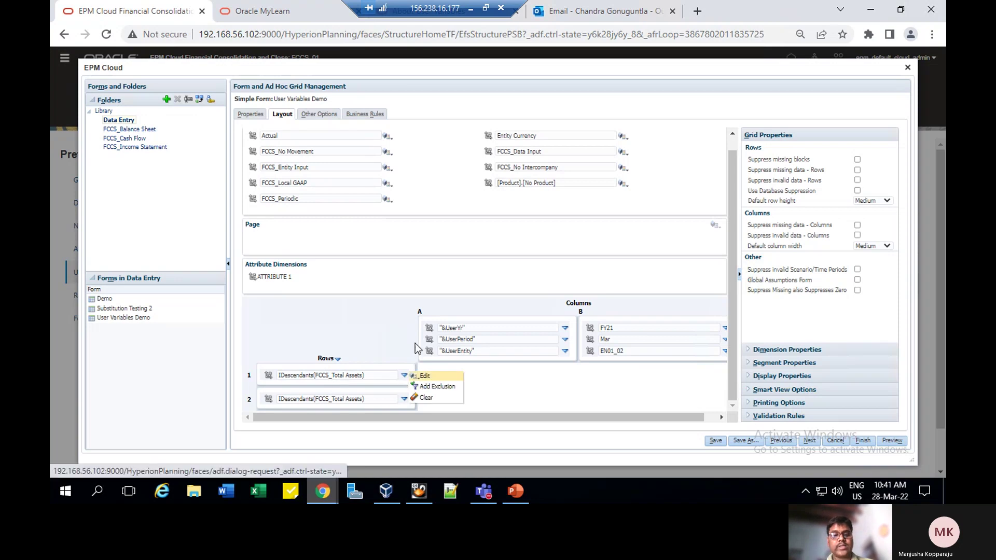
left_click(426, 376)
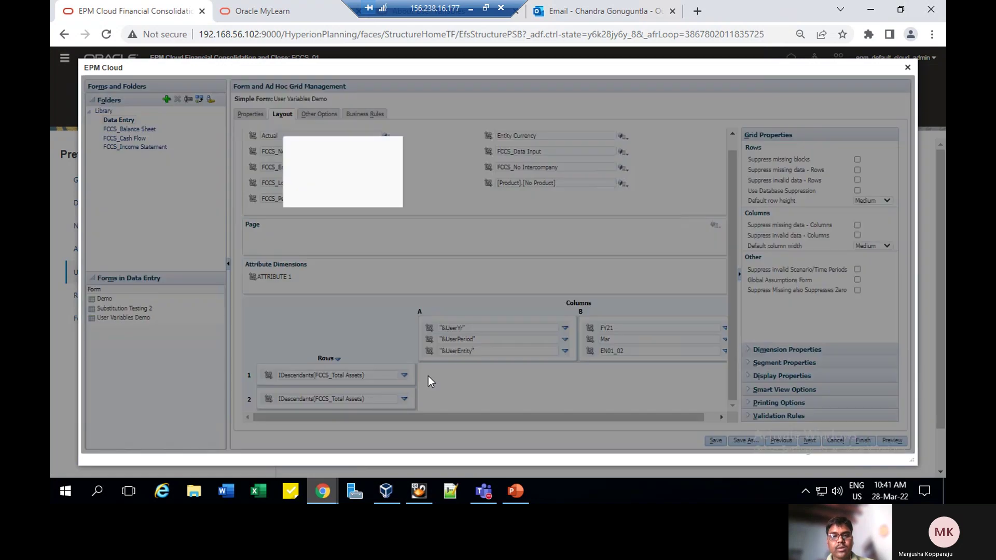
left_click(560, 206)
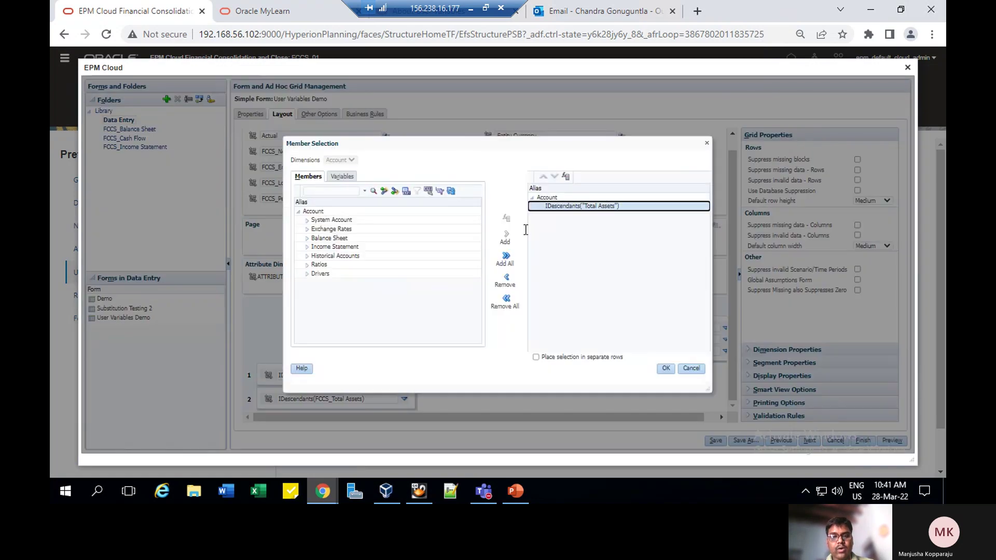
left_click(506, 283)
left_click(307, 240)
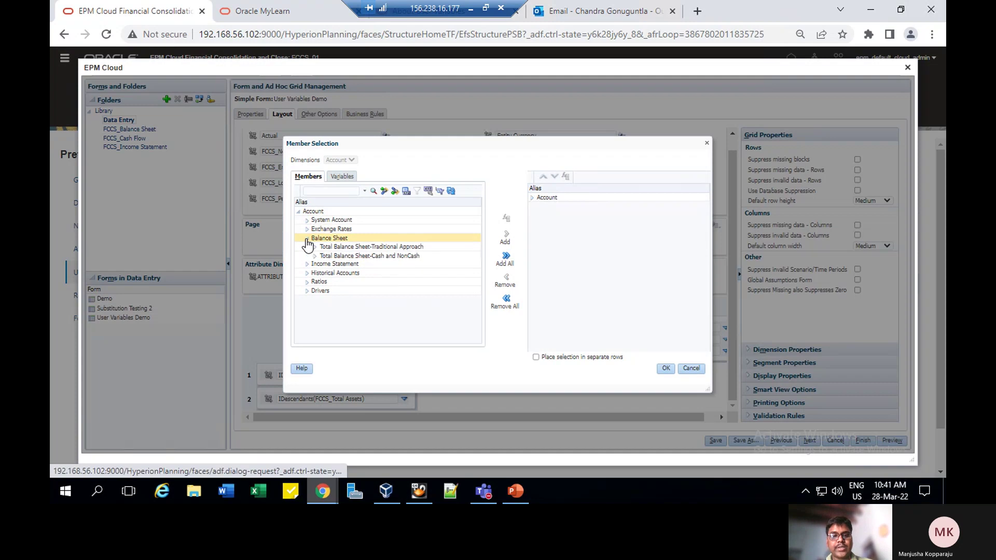
left_click(315, 248)
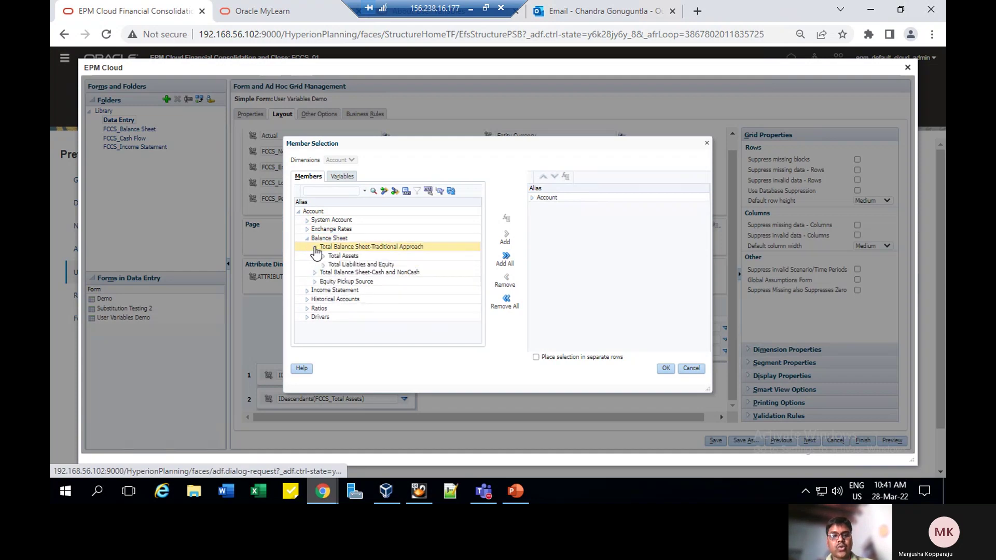
left_click(325, 258)
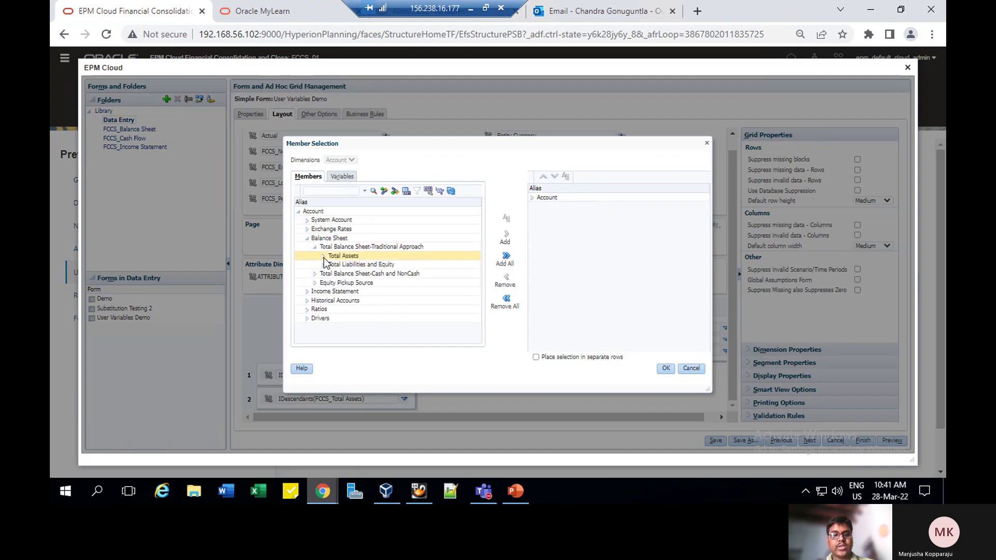
left_click(323, 257)
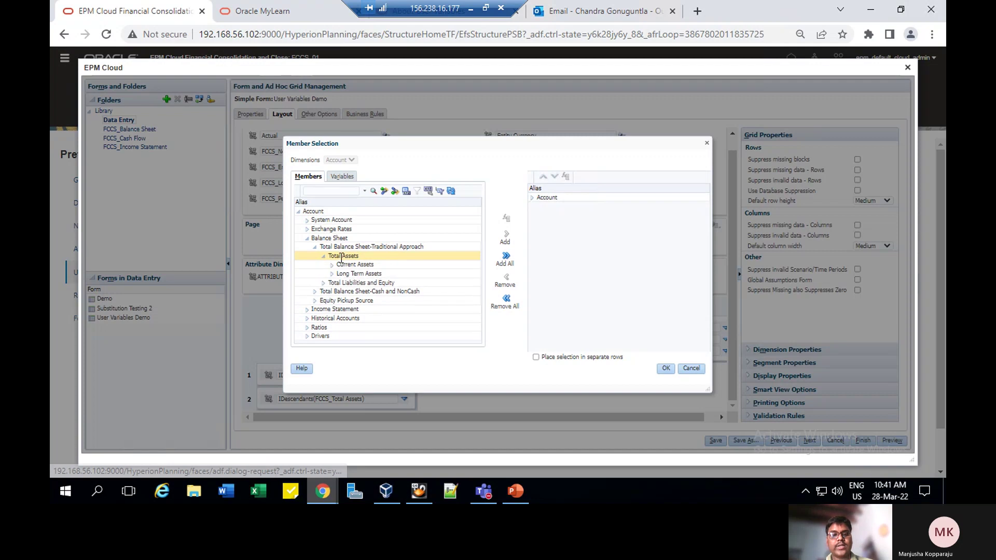
left_click(507, 220)
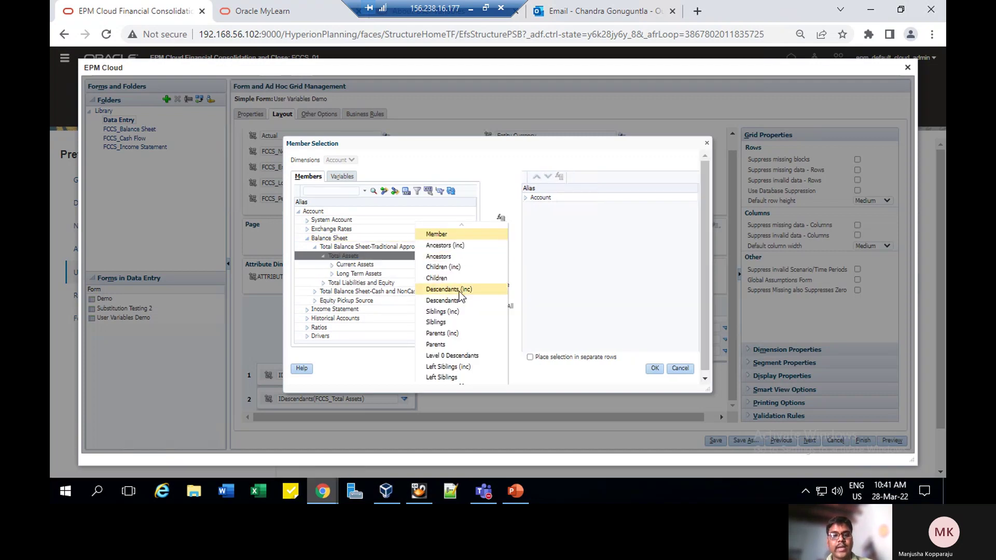
left_click(460, 290)
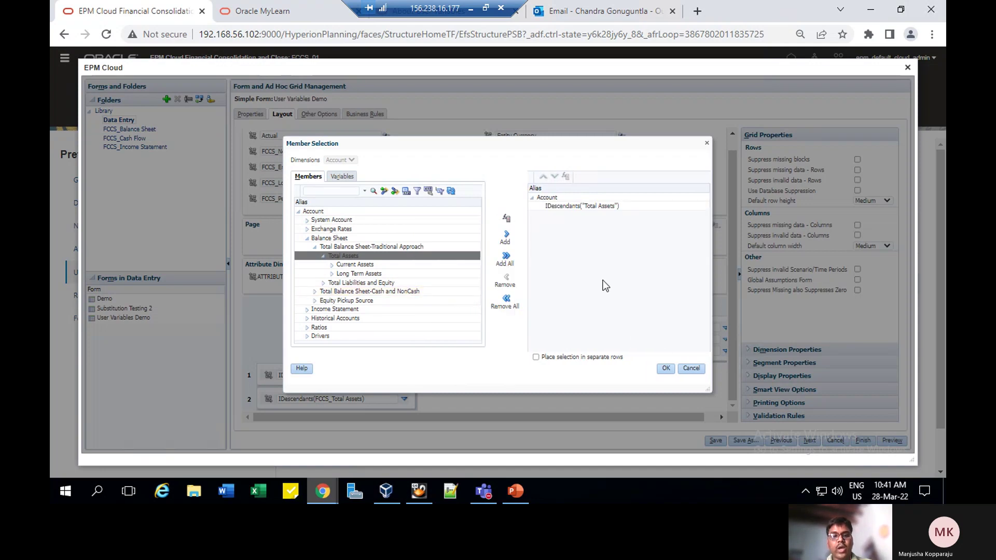
left_click(666, 369)
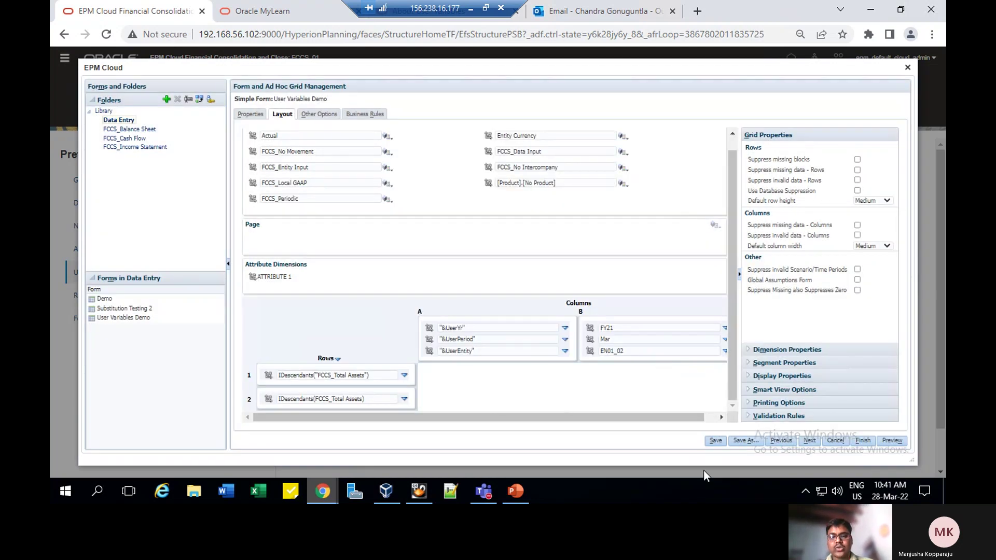
Step: Save the User Variables Demo form, preview its data grid, and close the preview
left_click(716, 443)
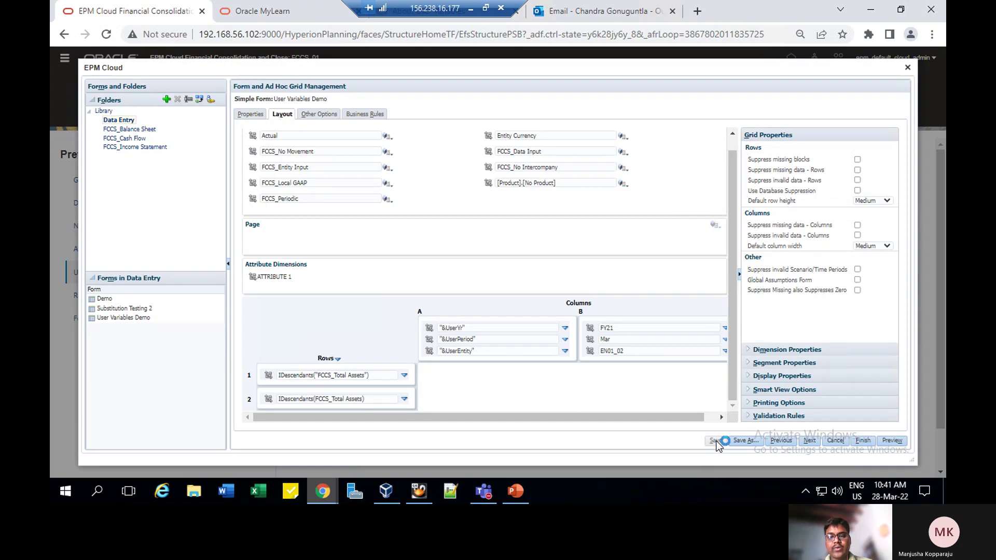
left_click(562, 184)
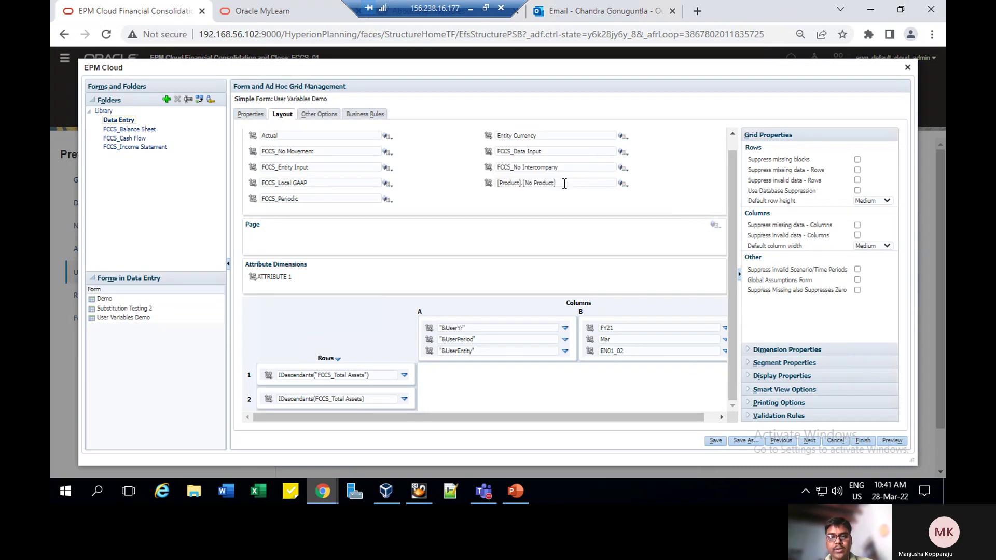
left_click(889, 442)
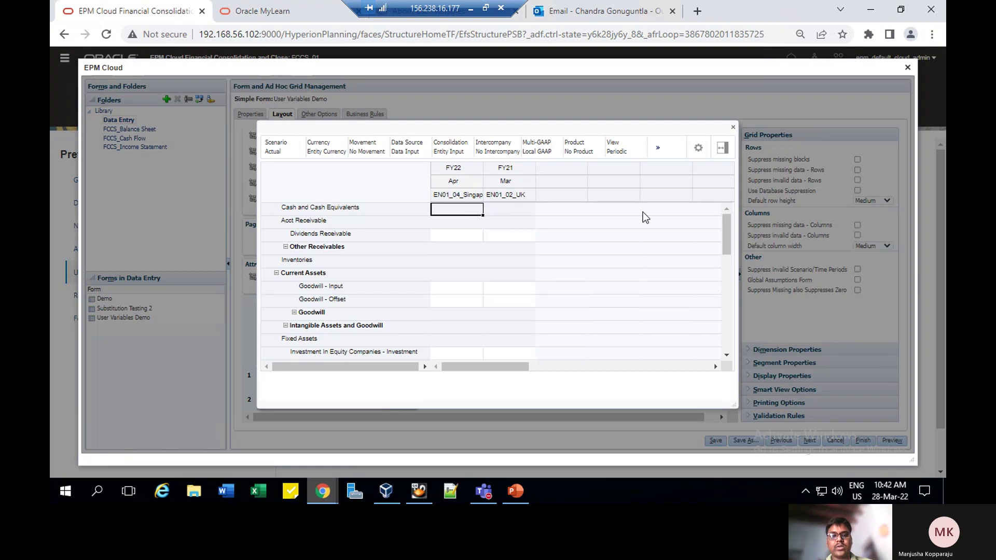
left_click(733, 127)
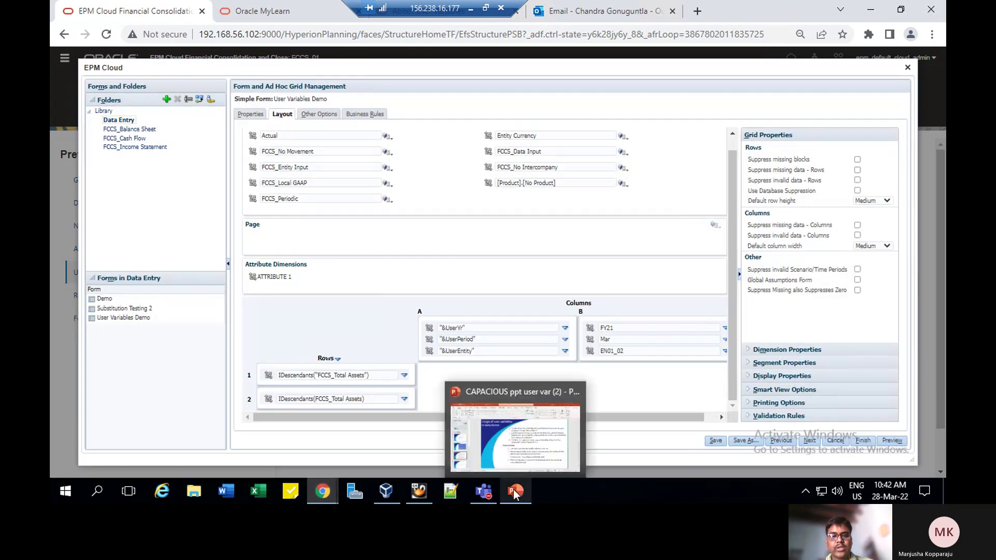
Step: Switch to PowerPoint to review the user requirements on dynamic user variables, and return to the form editor in Chrome
left_click(515, 493)
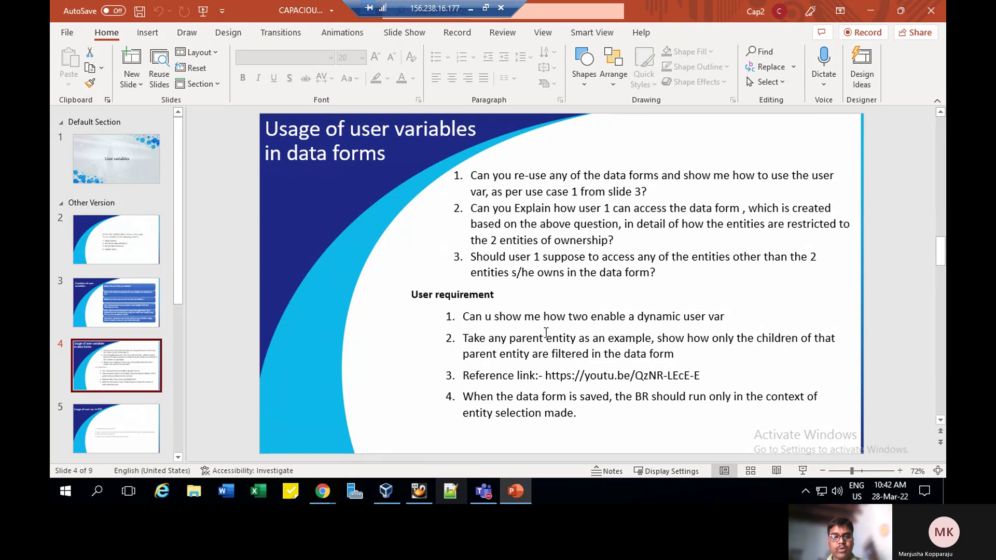
mouse_move(322, 498)
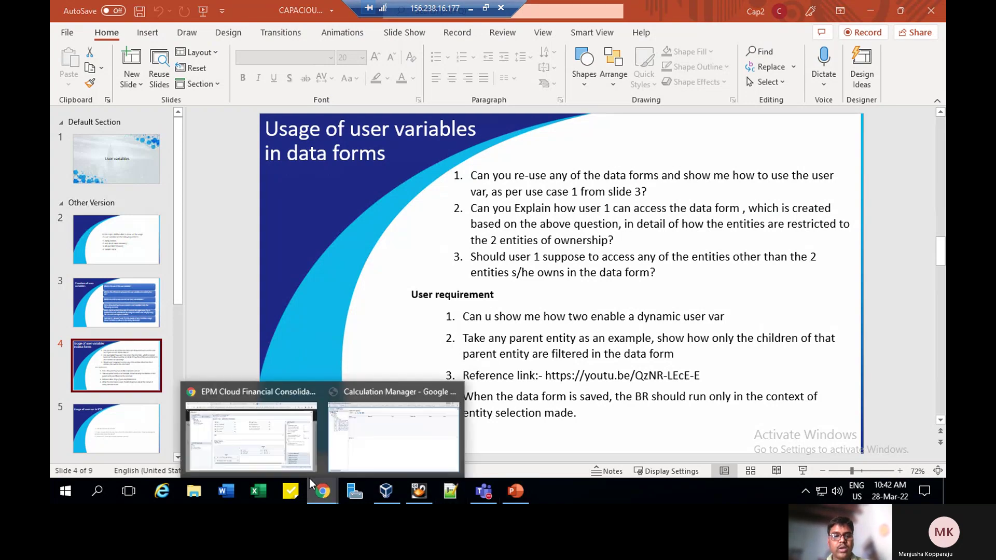
left_click(247, 440)
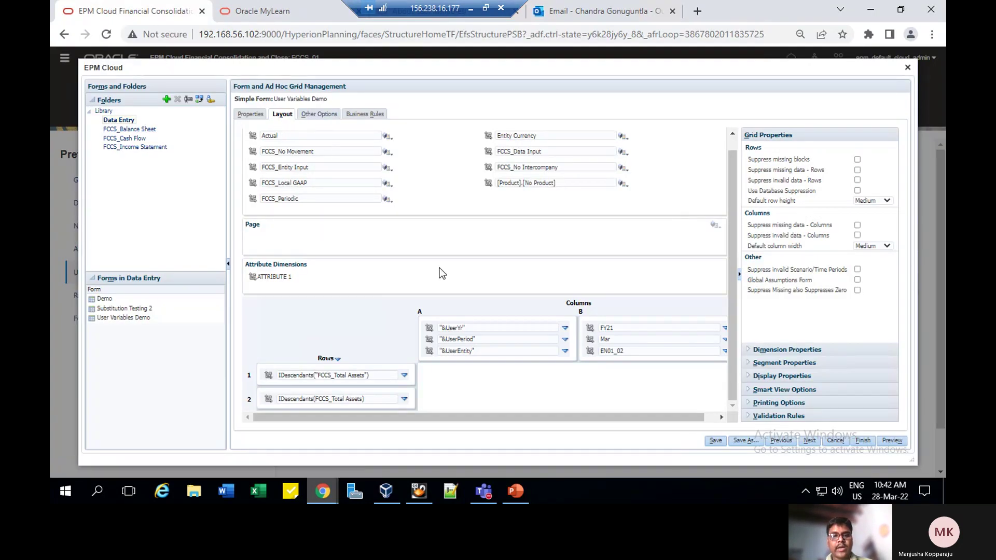
Step: Examine the form's Dynamic User Variables settings among its other options, collapsing and re-expanding the section
left_click(319, 118)
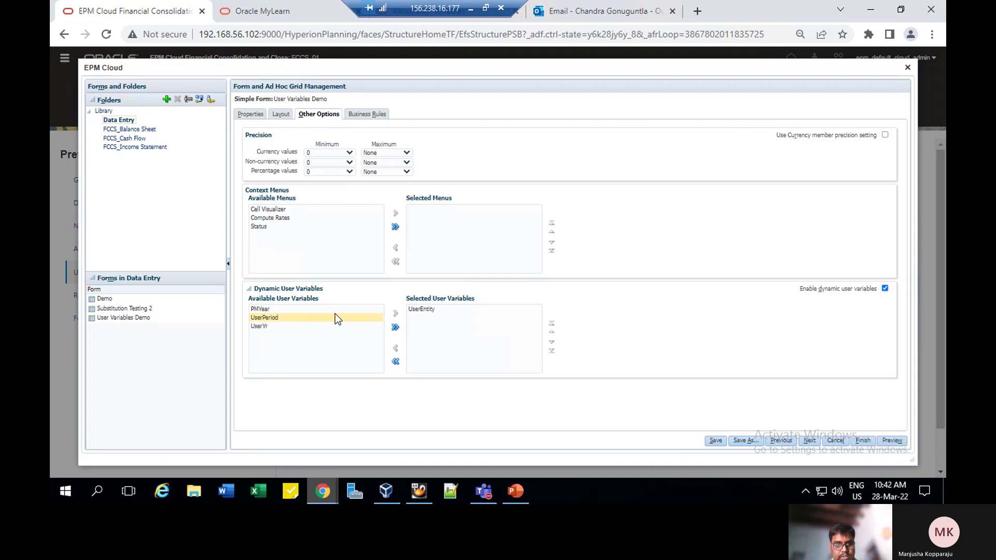
left_click(247, 291)
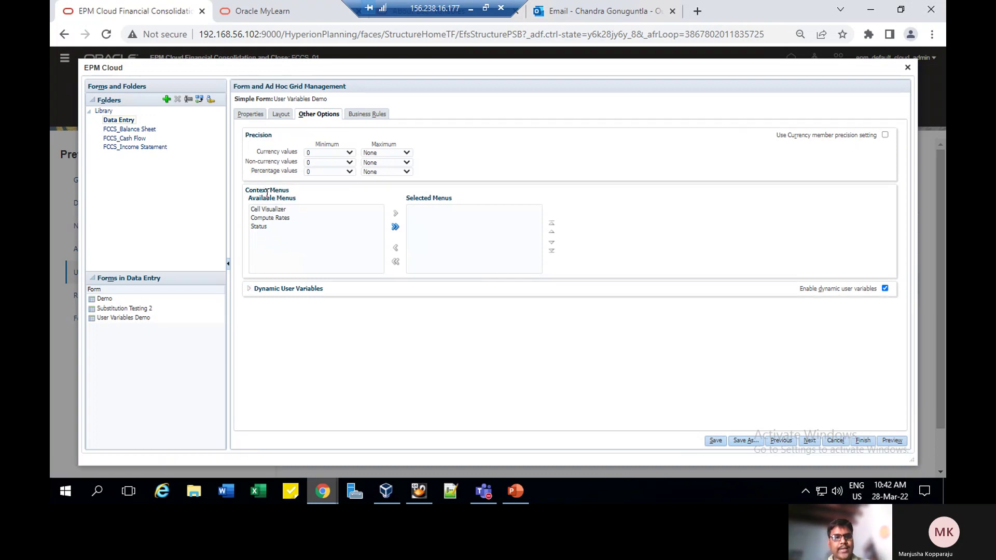
left_click(250, 290)
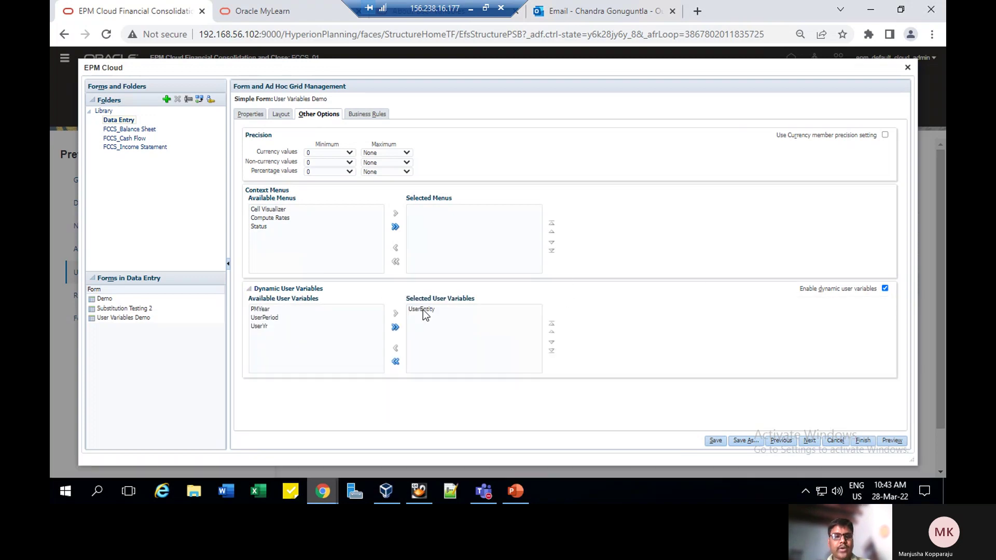
Step: Add UserPeriod and UserYr to the form's selected user variables, keep dynamic user variables enabled, and save the form
left_click(884, 288)
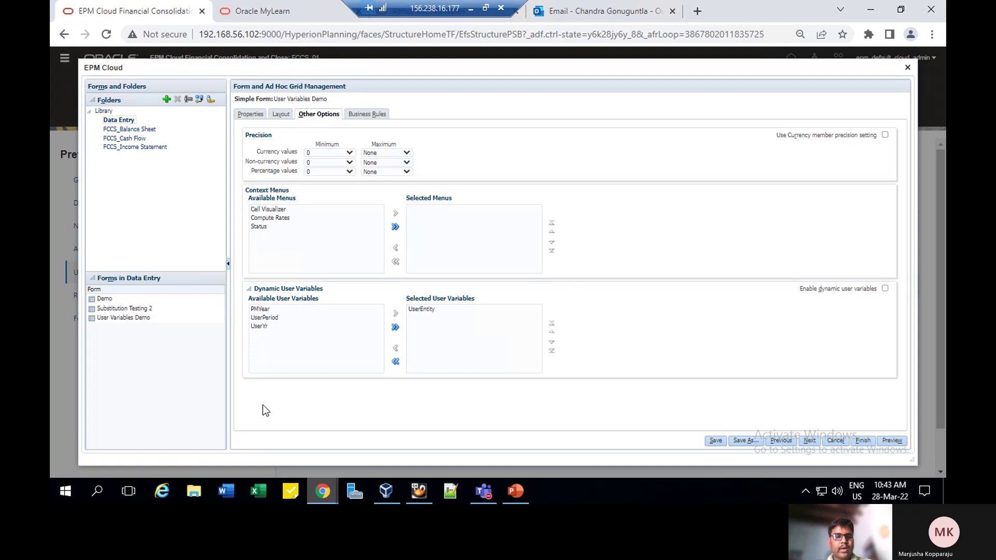
left_click(263, 317)
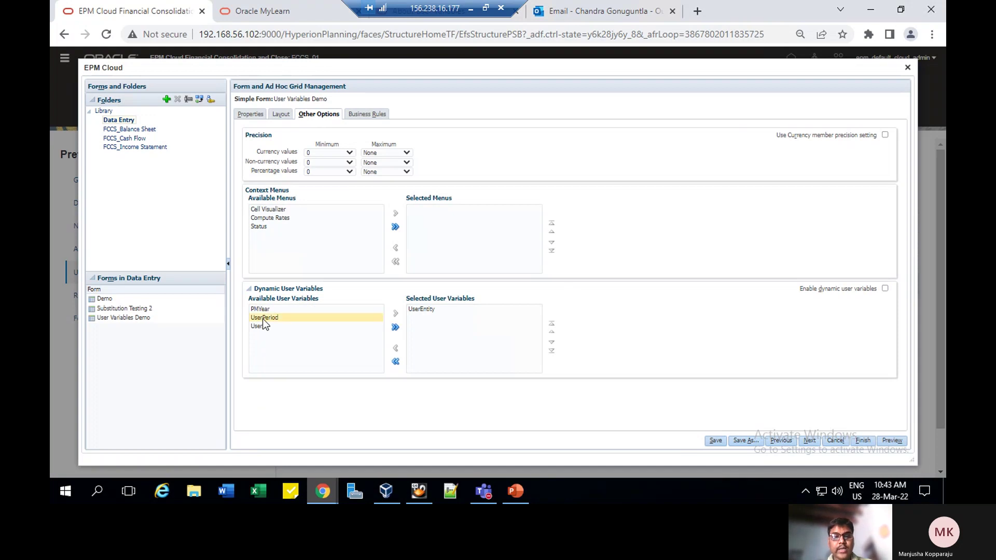
left_click(423, 310)
left_click(293, 309)
left_click(279, 316)
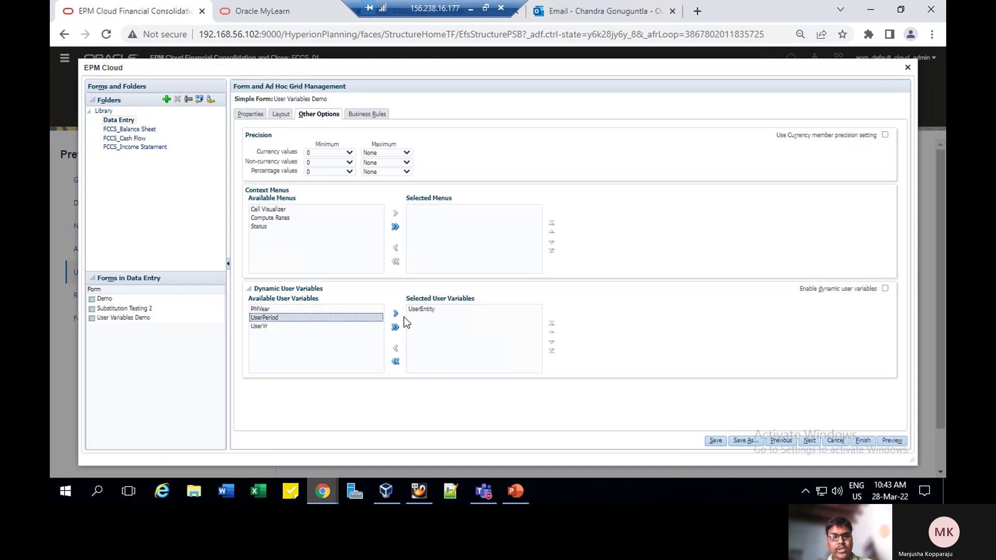
left_click(395, 314)
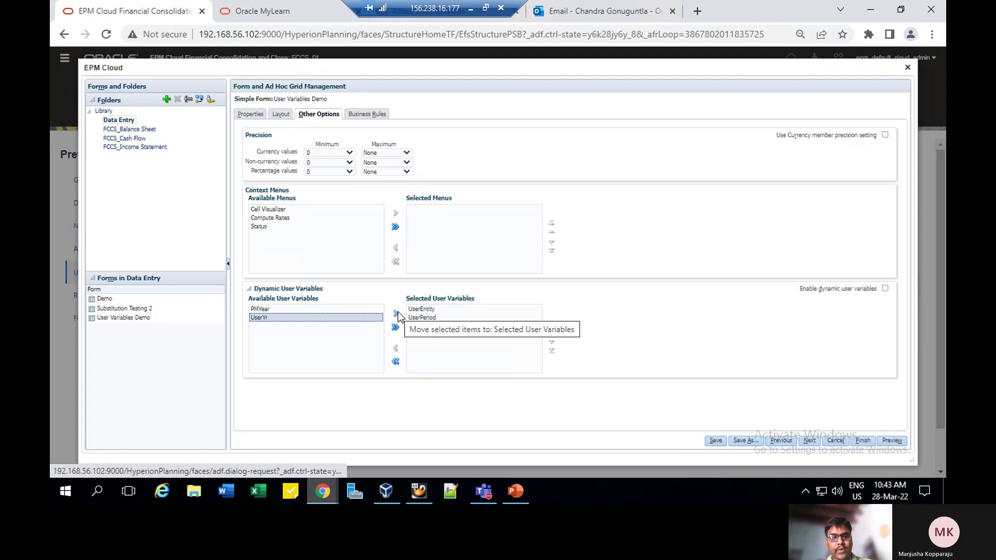
left_click(396, 314)
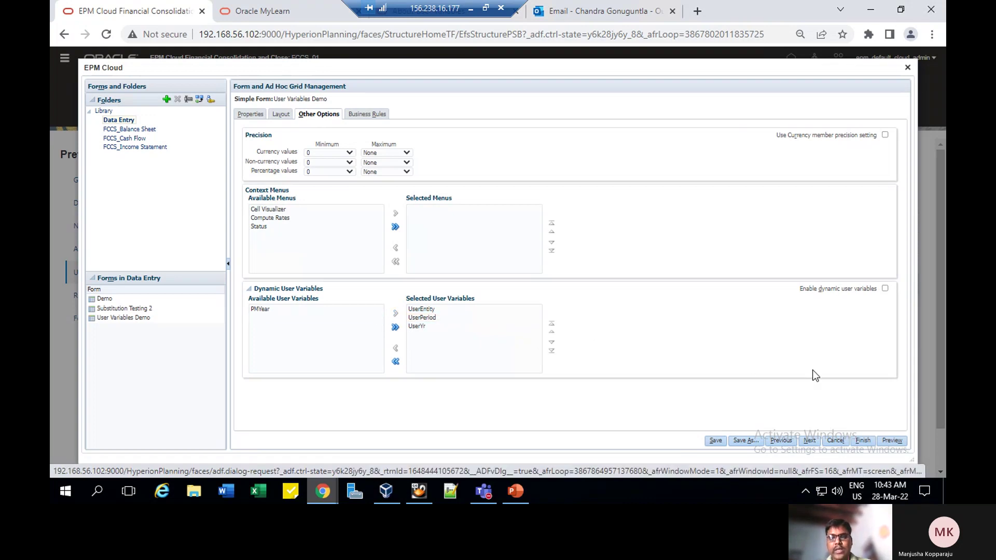
left_click(885, 288)
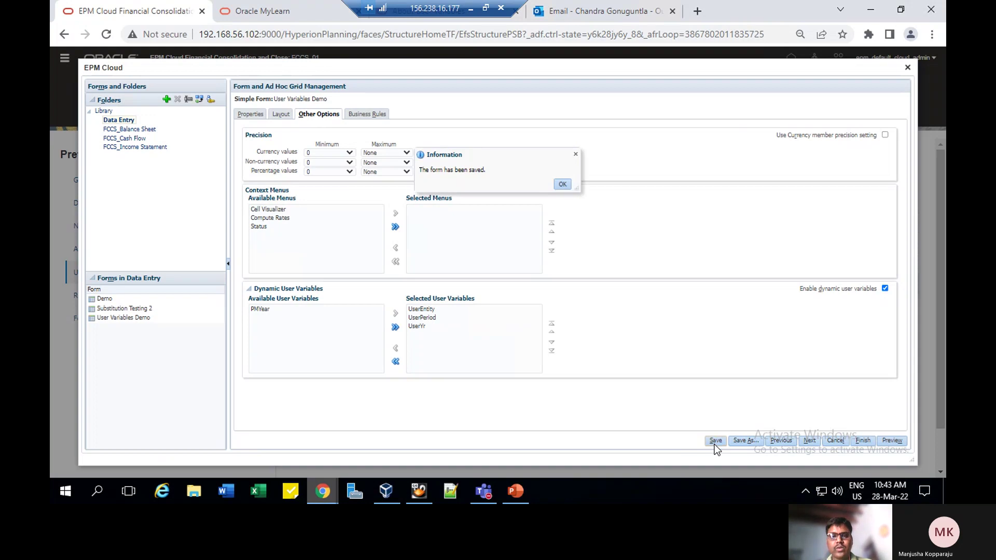
left_click(562, 184)
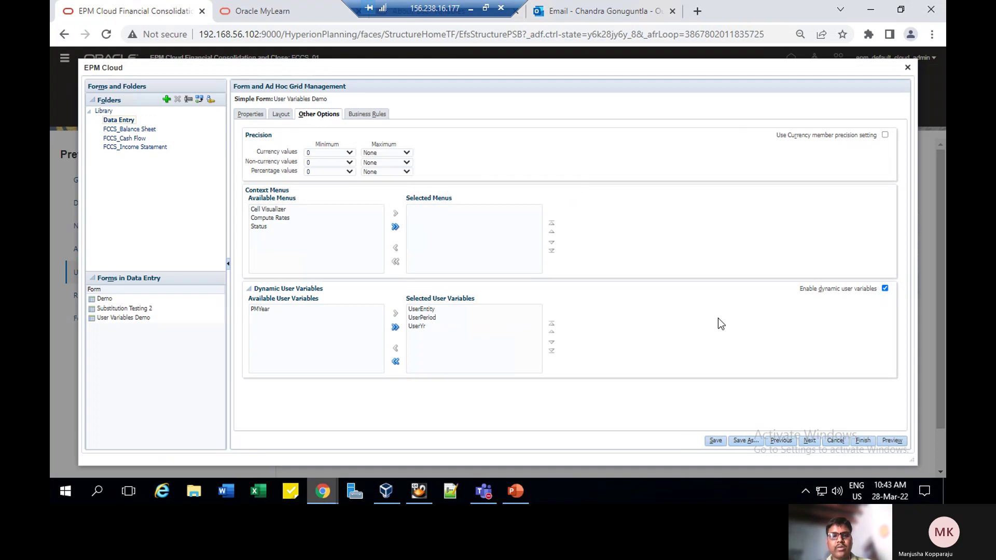
Step: Preview the form, examine its dynamic user variables and UserEntity's member choices under EN01, and close the preview
left_click(891, 441)
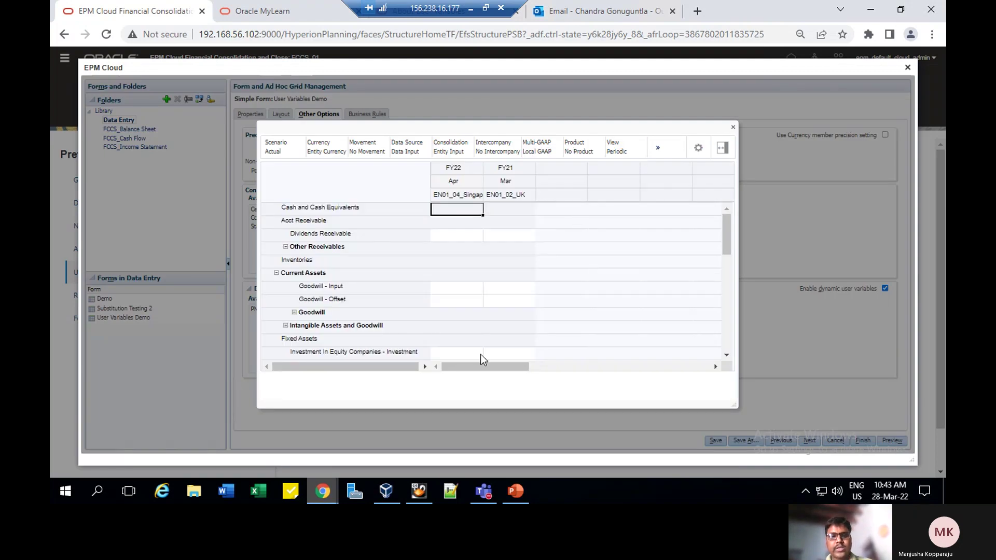
left_click(658, 148)
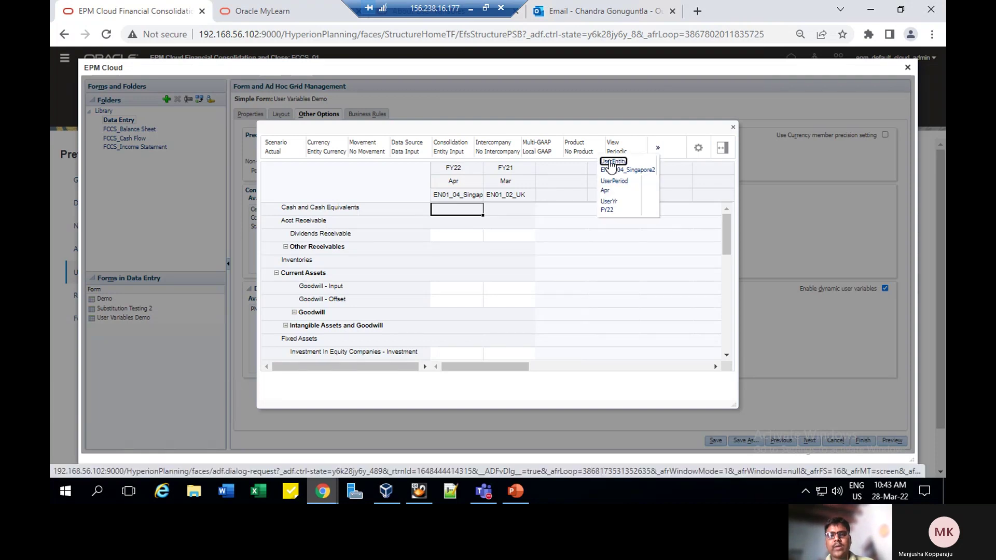
left_click(636, 171)
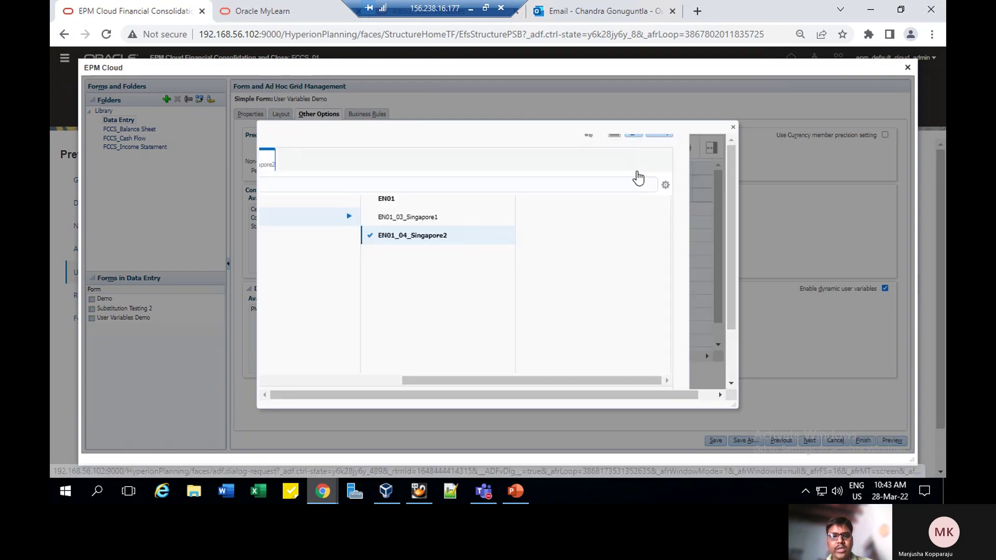
left_click(719, 261)
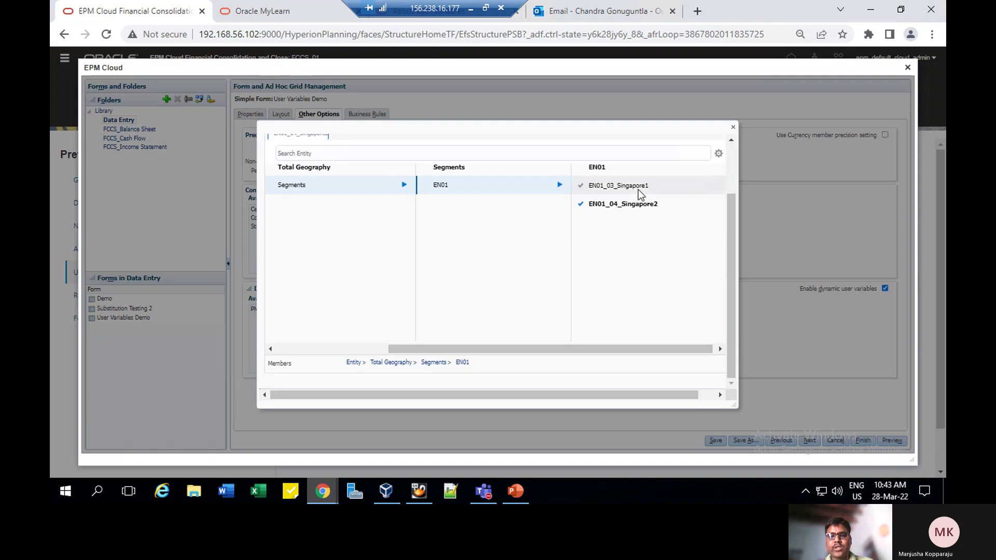
left_click(638, 189)
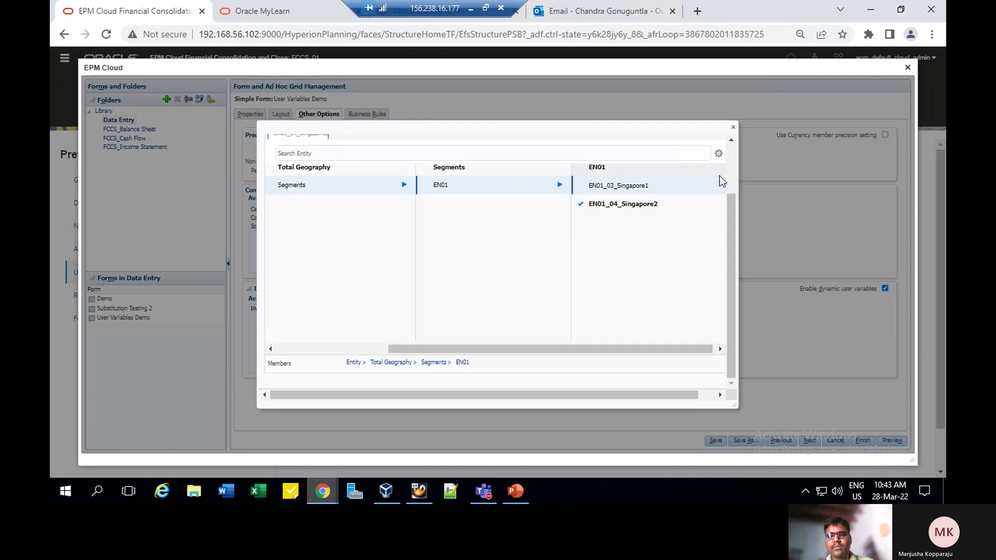
scroll(736, 160, "up", 2)
left_click(686, 167)
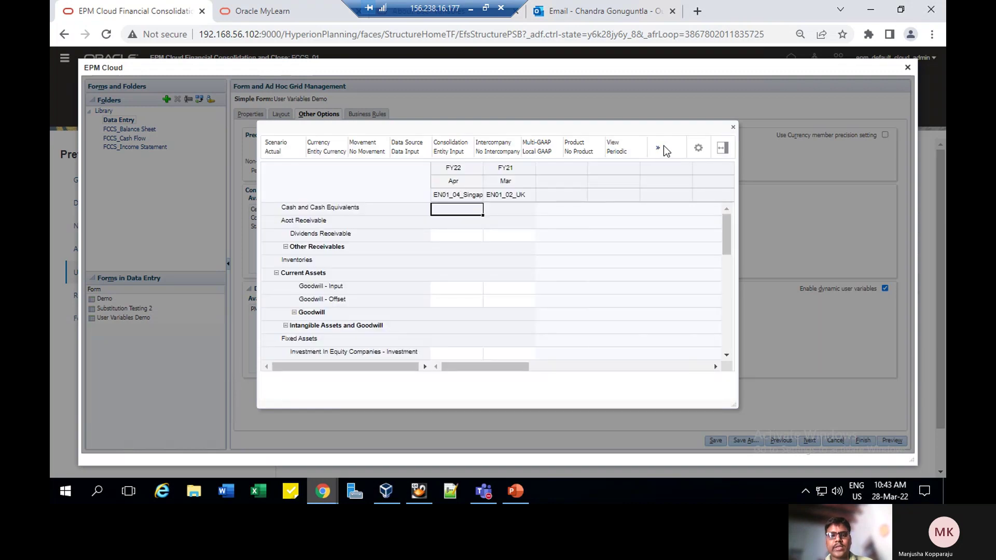
left_click(656, 148)
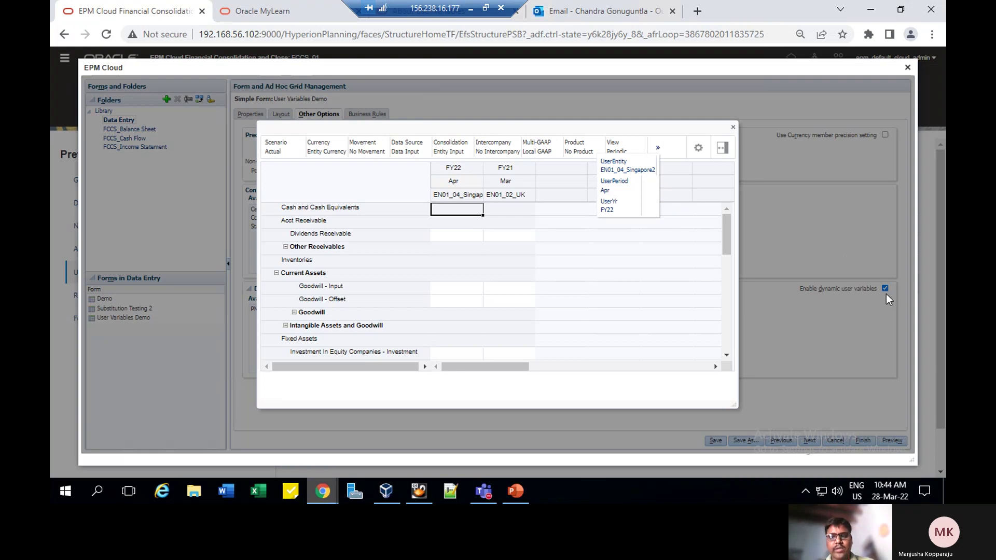
left_click(733, 128)
Step: Save the User Variables Demo form again and finish editing it
left_click(715, 440)
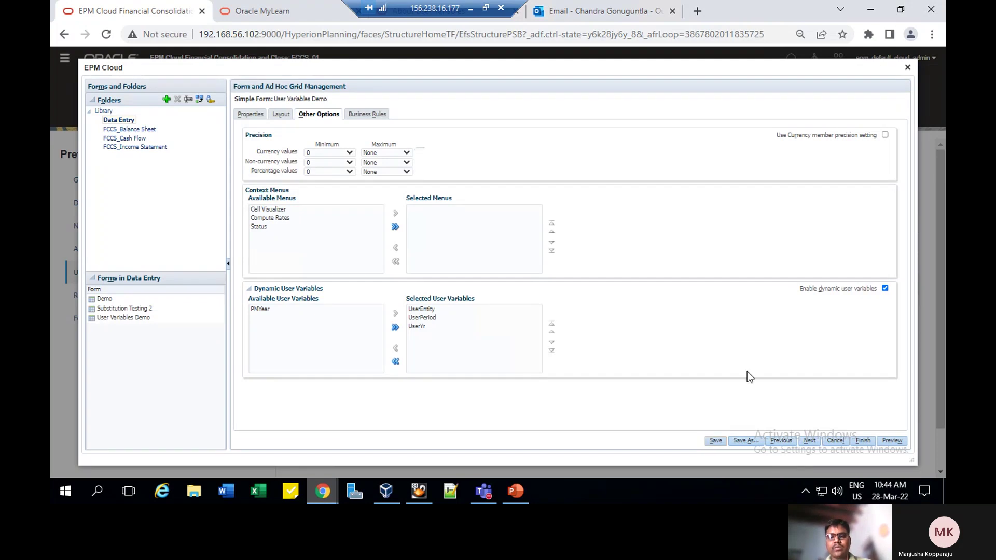
left_click(560, 184)
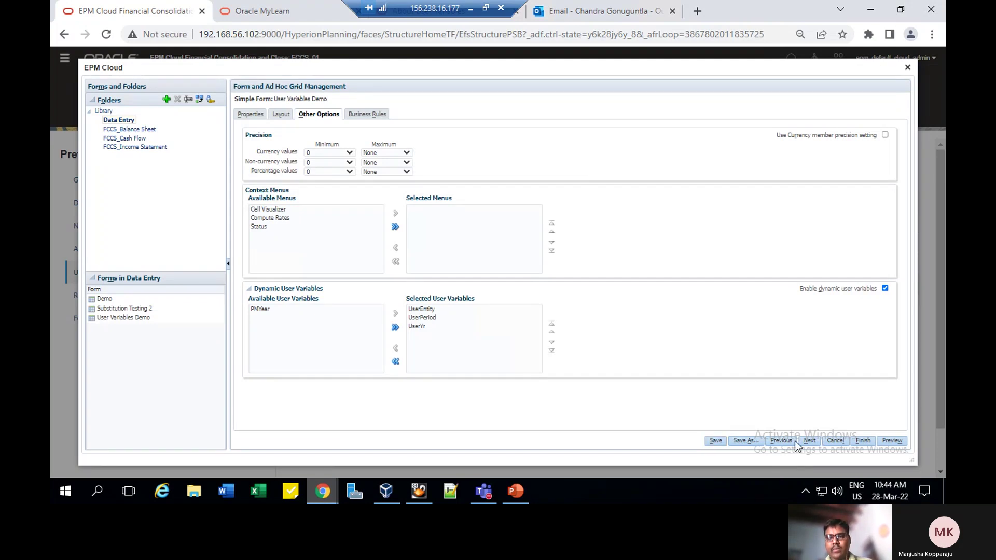
left_click(862, 441)
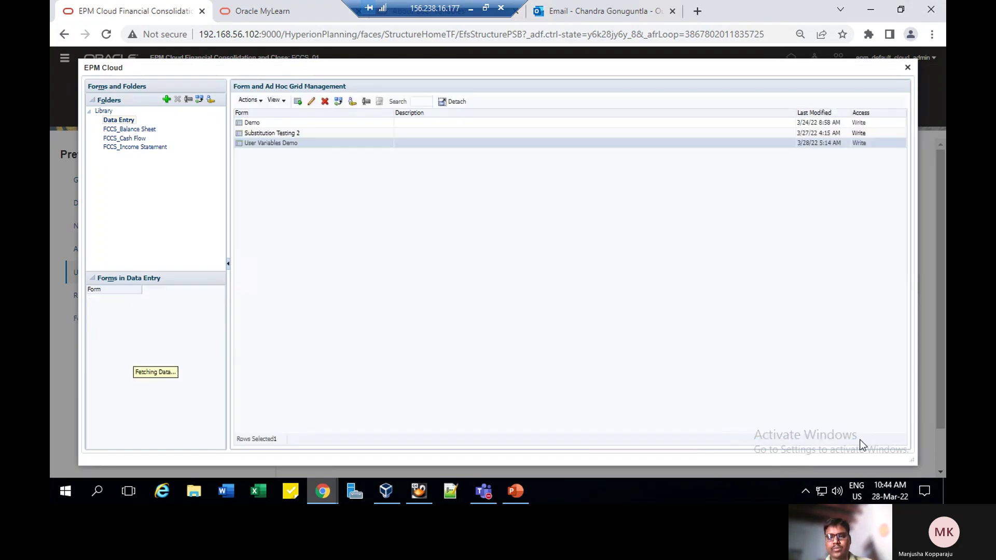
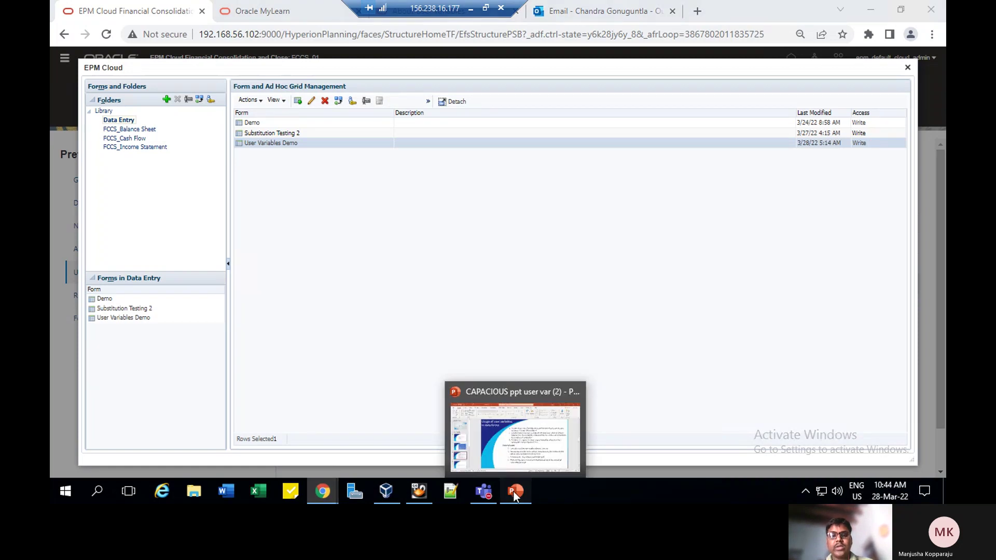
Step: Review the user requirements slide in PowerPoint, and return to EPM Cloud in Chrome to close the forms management window
left_click(512, 490)
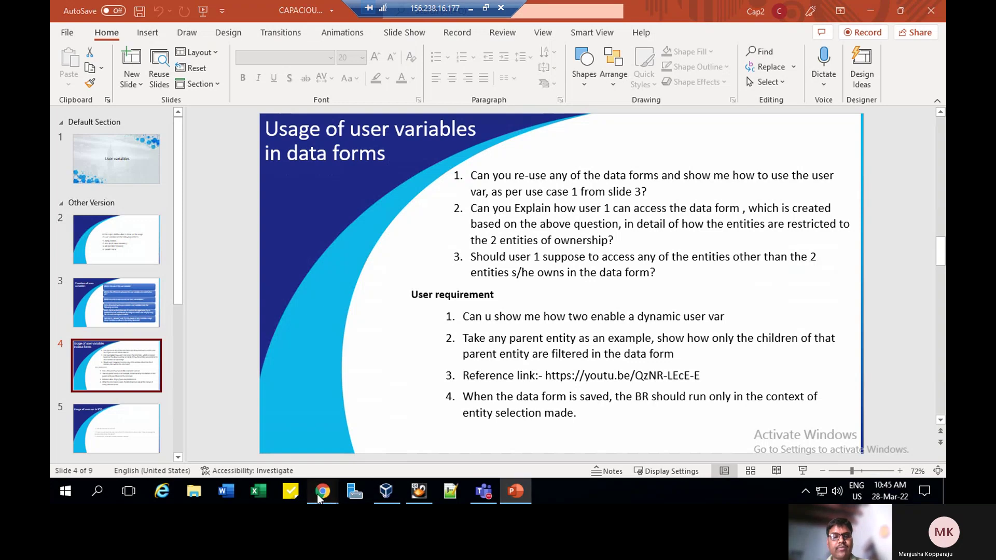
mouse_move(322, 490)
left_click(251, 458)
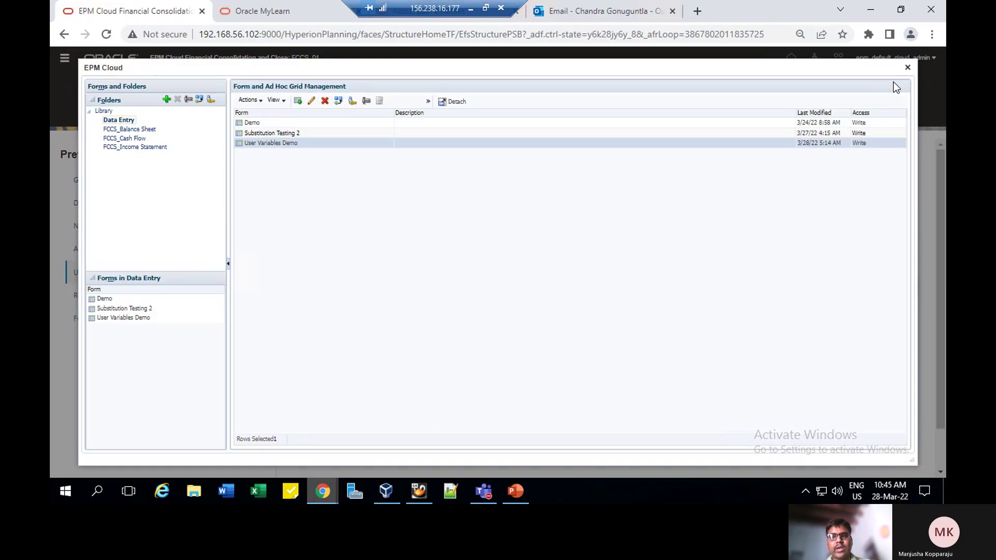
left_click(907, 68)
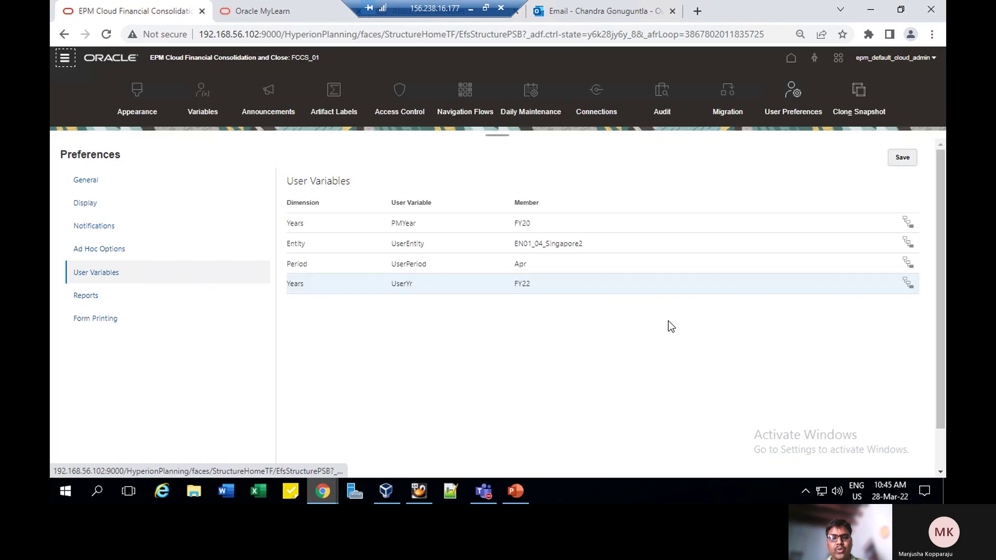
Step: Switch to PowerPoint and read slide 5 on the usage of user variables in RTP
left_click(516, 491)
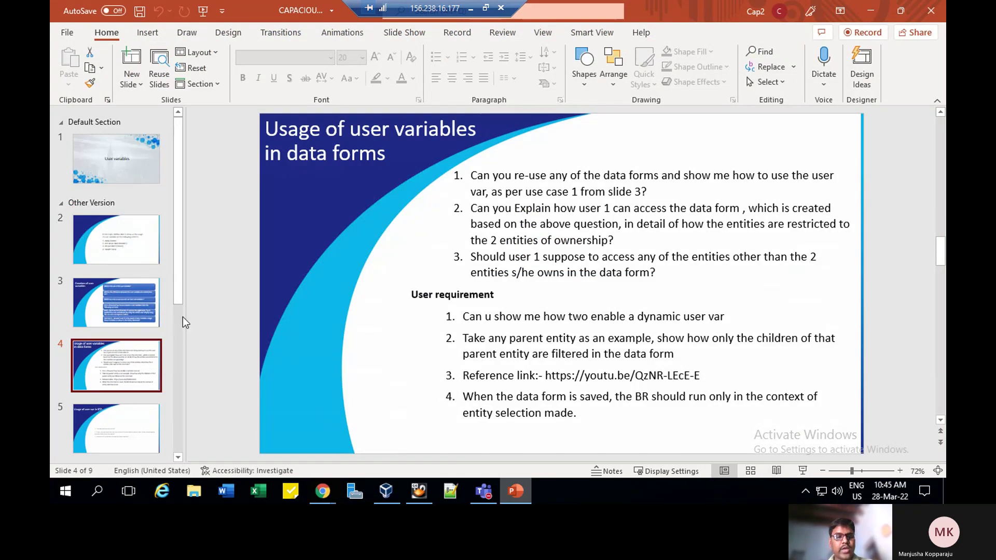
left_click(145, 435)
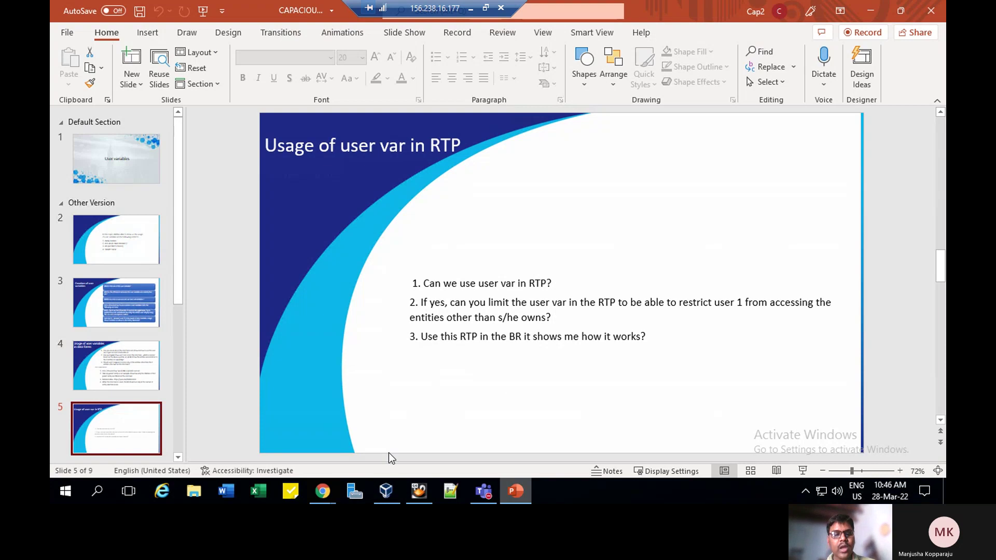
mouse_move(324, 493)
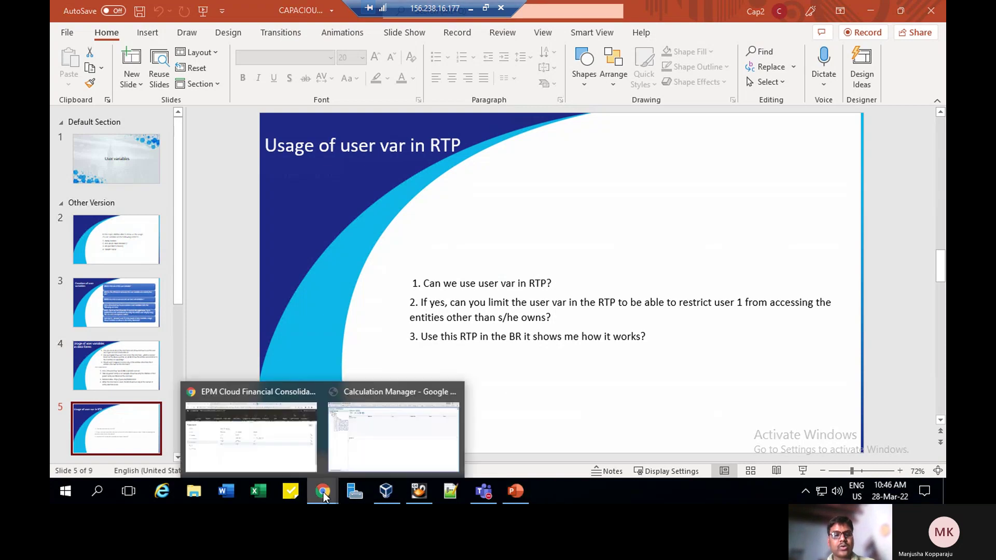
left_click(453, 393)
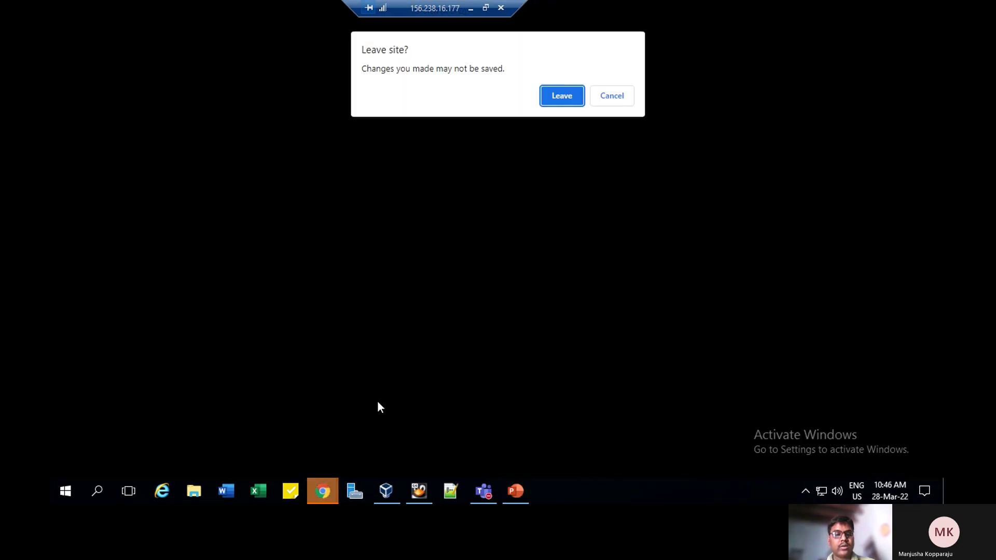
left_click(617, 95)
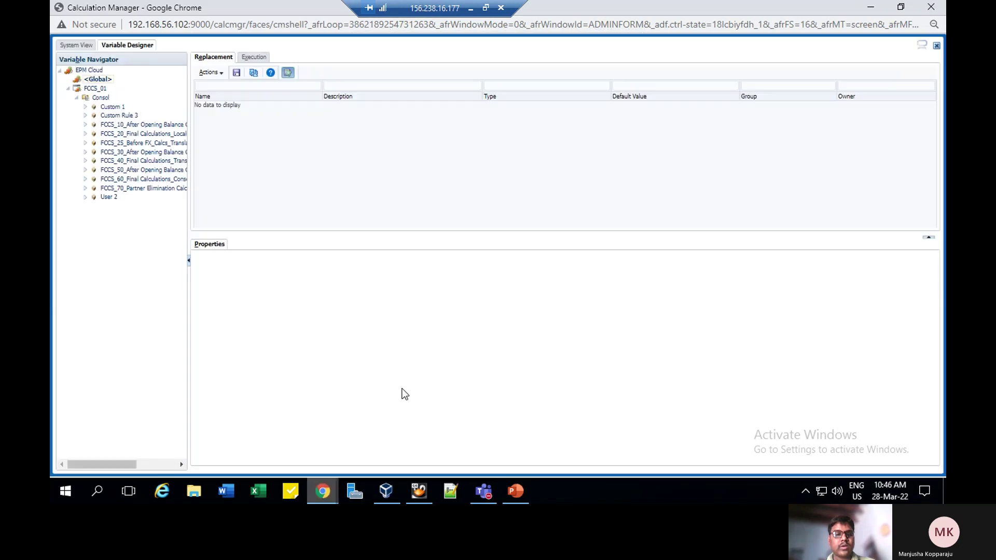
Step: Return to the EPM Cloud window and open its Rules in Calculation Manager, maximizing the new window
left_click(327, 490)
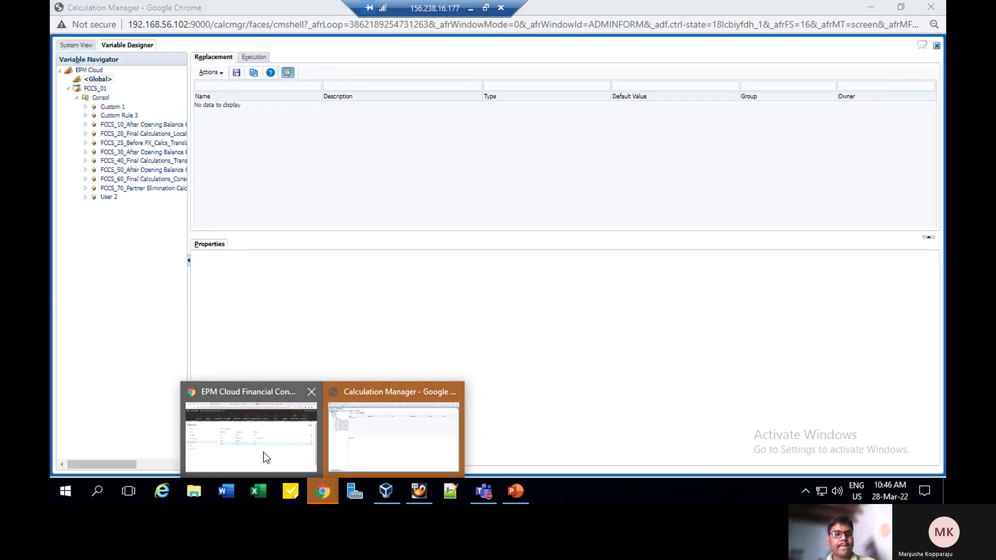
left_click(266, 457)
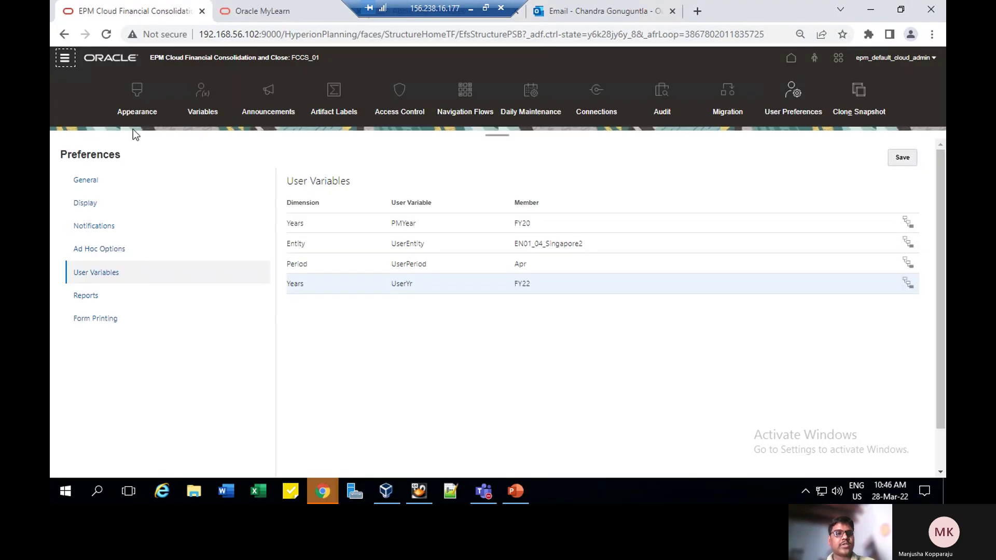
left_click(64, 59)
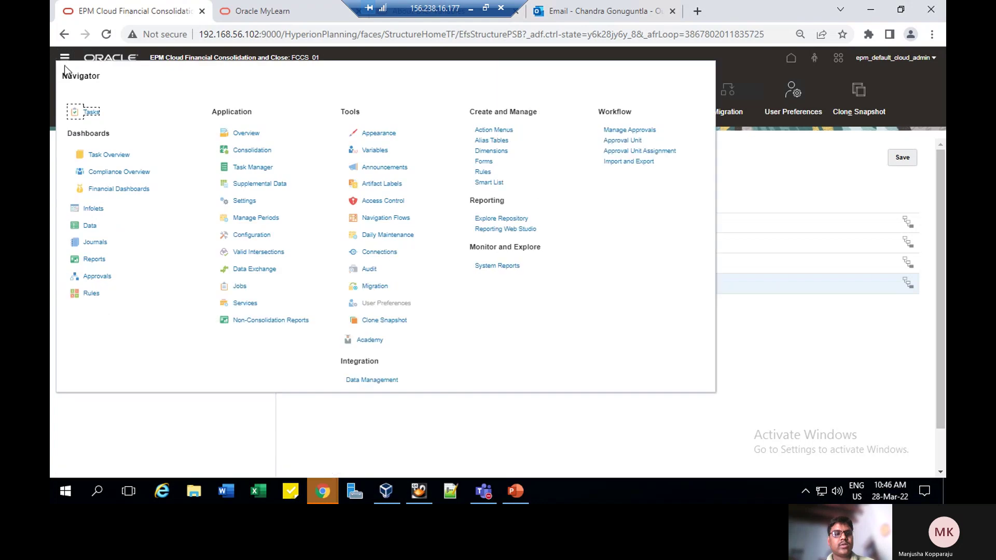
left_click(483, 172)
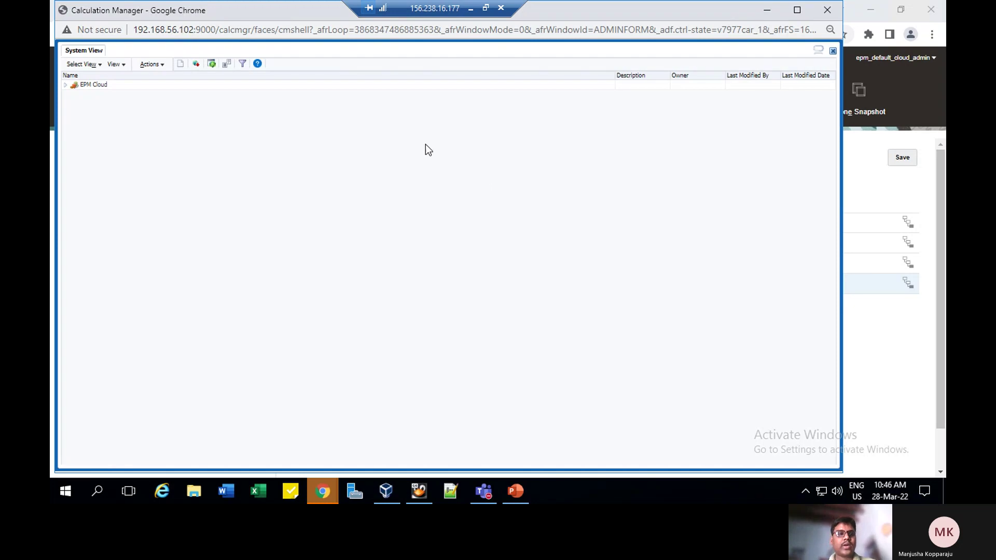
left_click(797, 10)
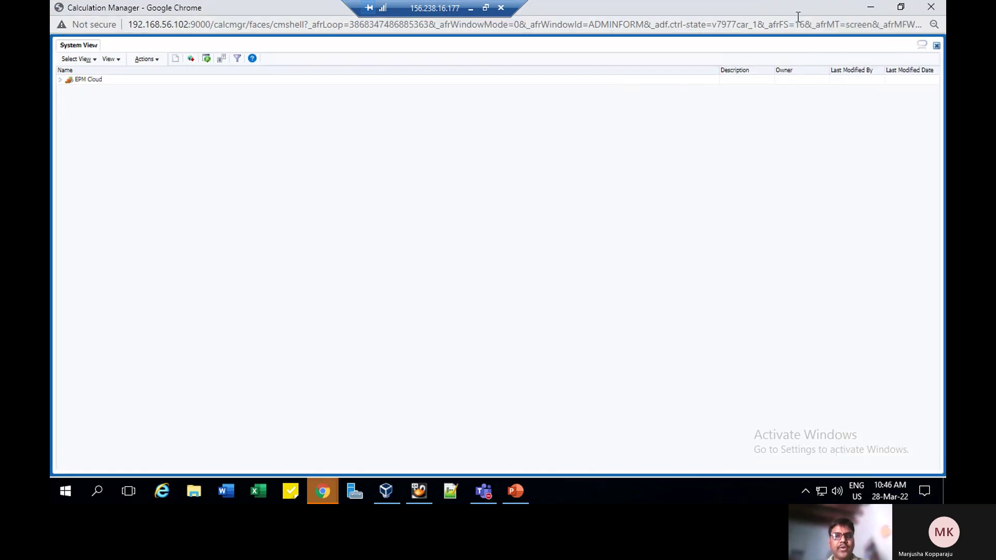
Step: Expand EPM Cloud, FCCS_01 and Consol in the System View to list the rules
left_click(59, 81)
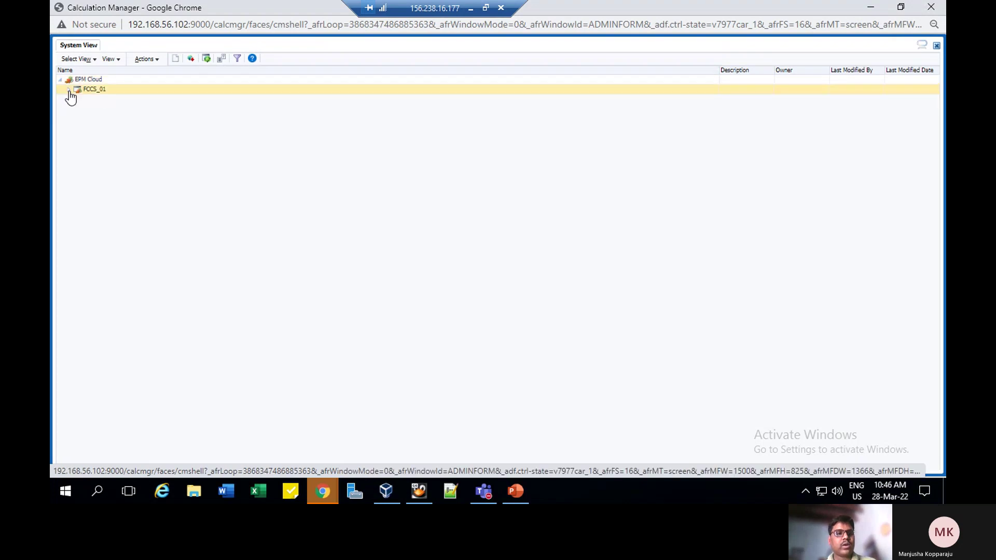
left_click(68, 90)
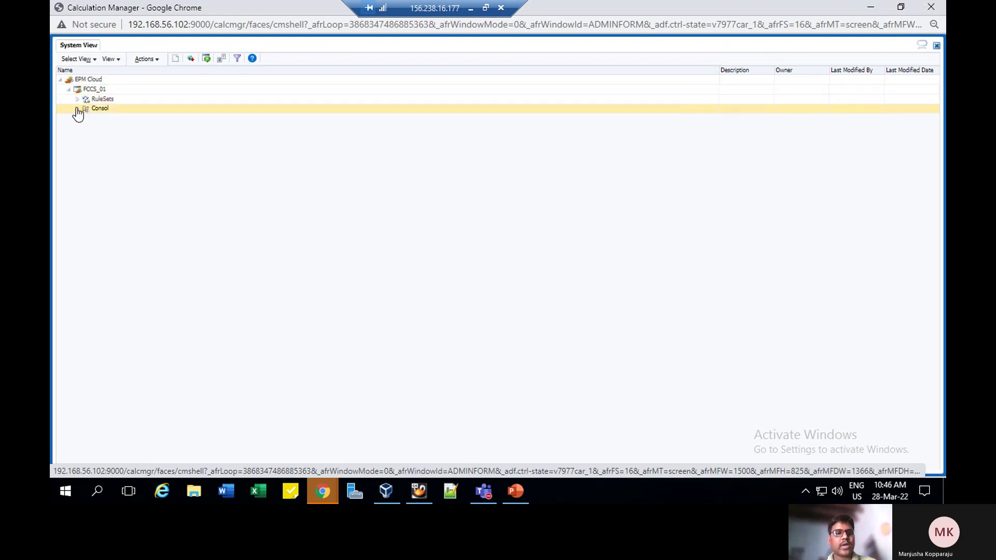
left_click(77, 110)
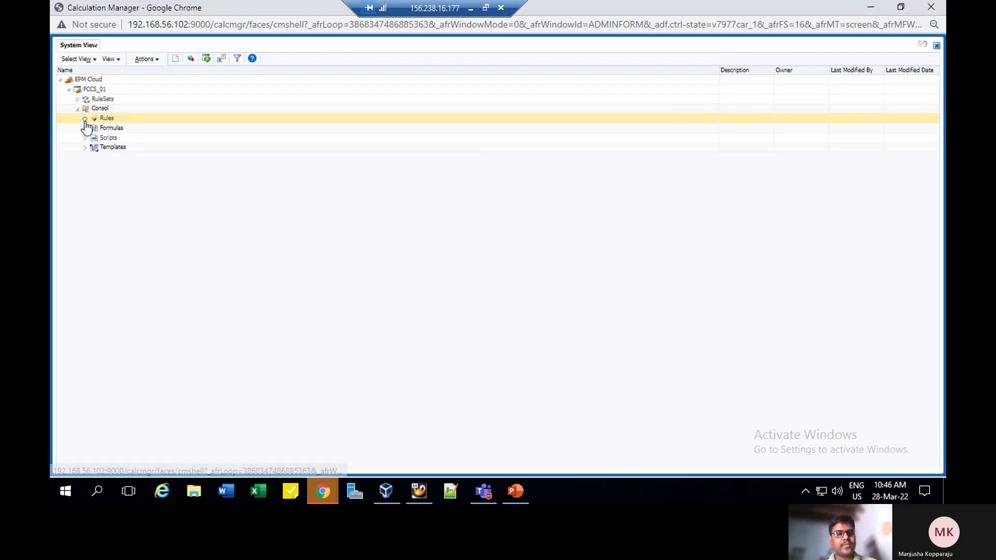
left_click(85, 119)
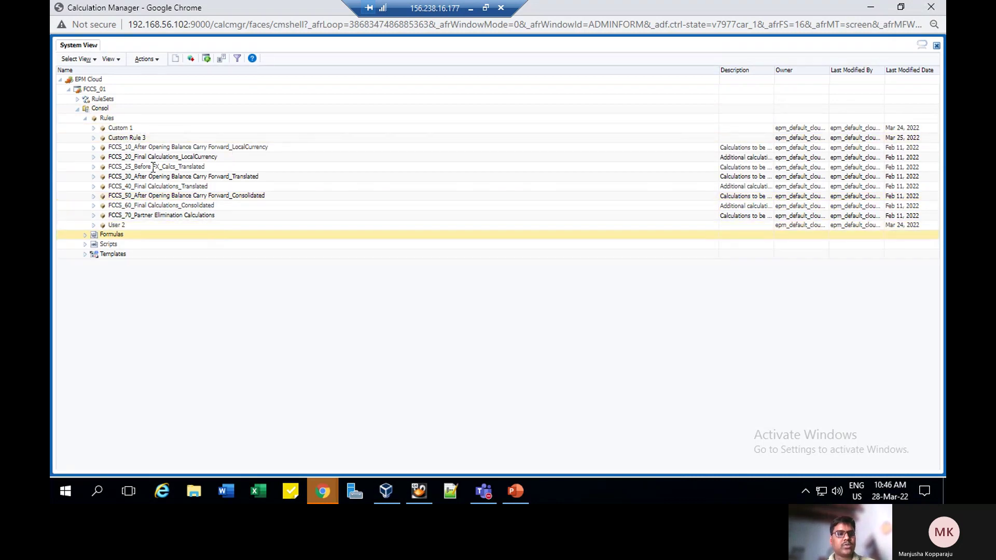
Step: Open the Variable Designer for the Consol cube and select the Global scope under EPM Cloud
left_click(157, 61)
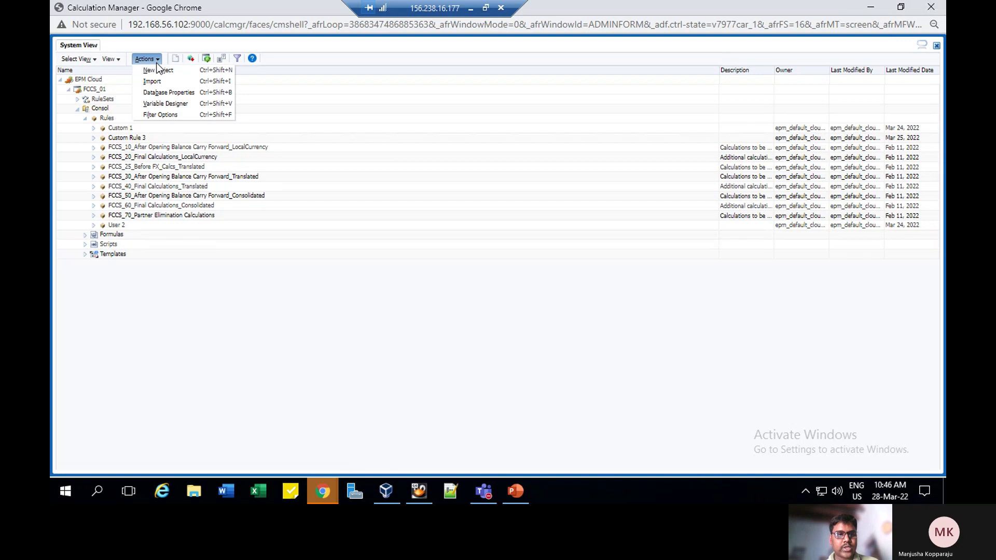
left_click(161, 103)
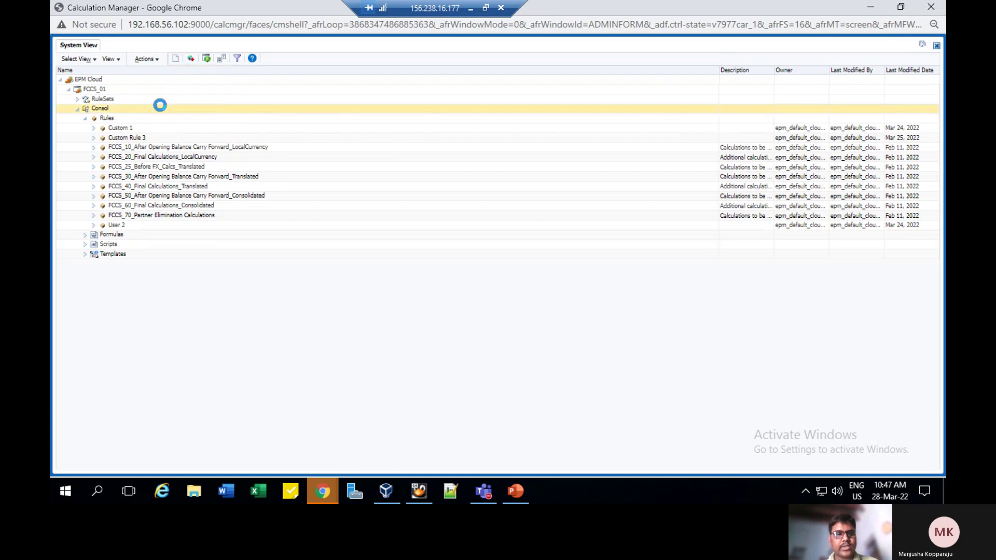
left_click(61, 73)
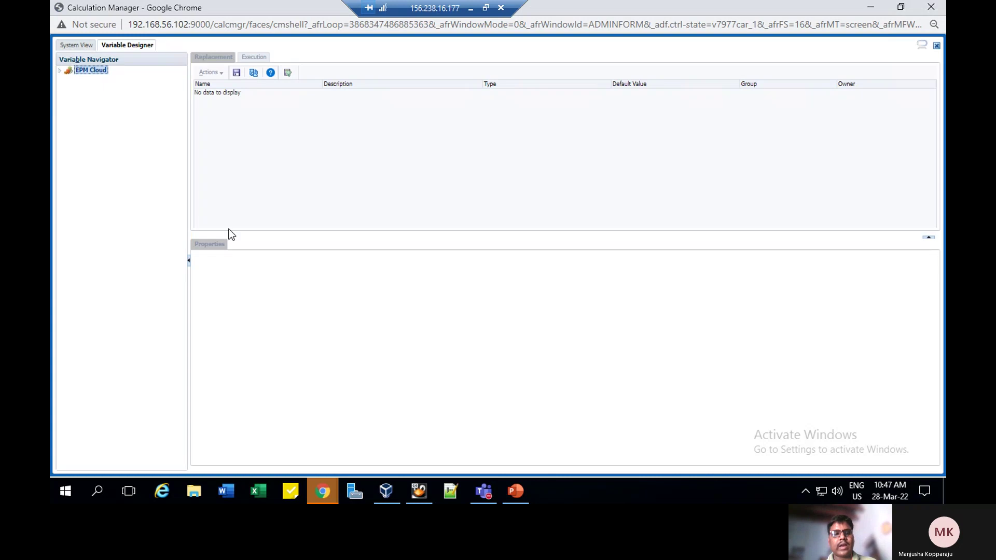
left_click(60, 72)
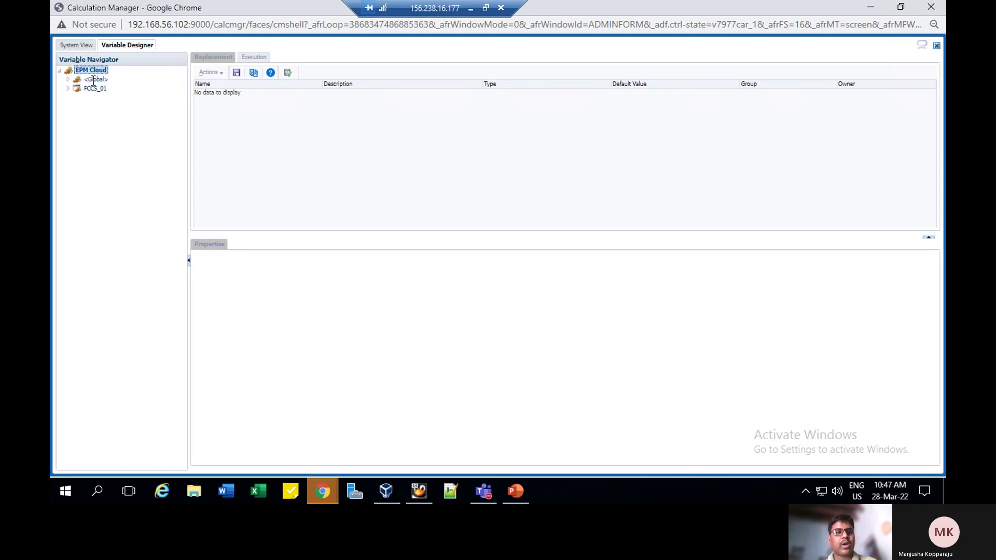
left_click(95, 79)
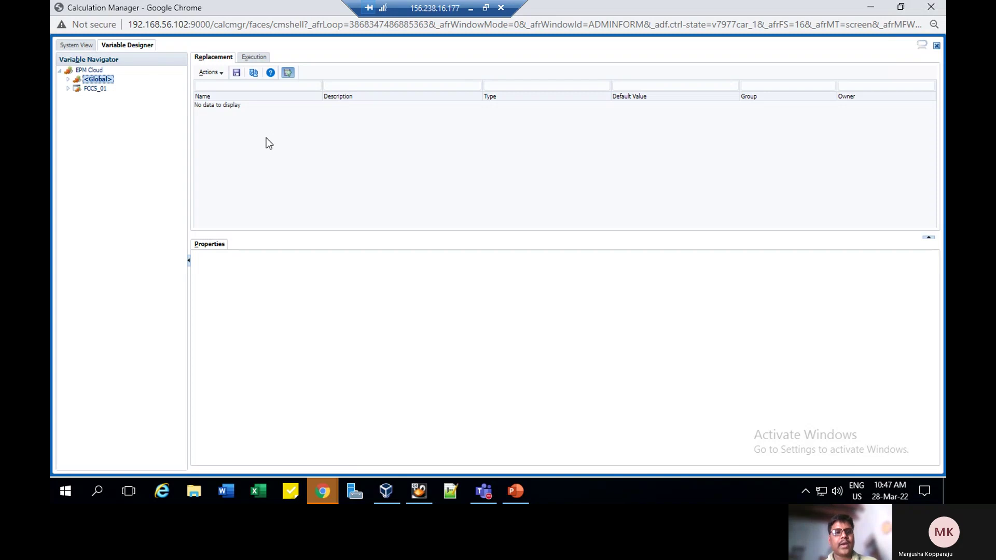
Step: Create a new global replacement variable named RTP_Entity
left_click(222, 76)
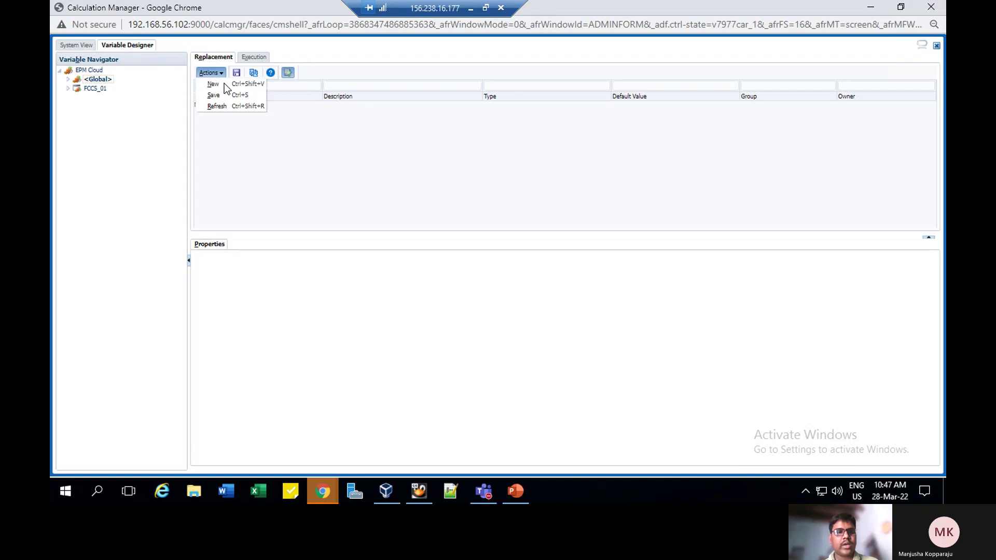
left_click(224, 85)
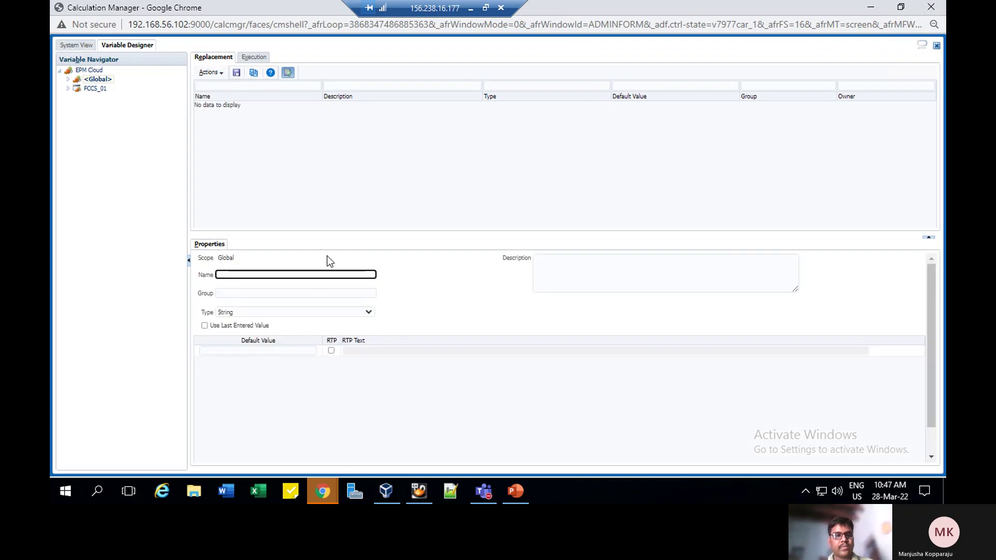
left_click(319, 274)
type("RTP_Entity")
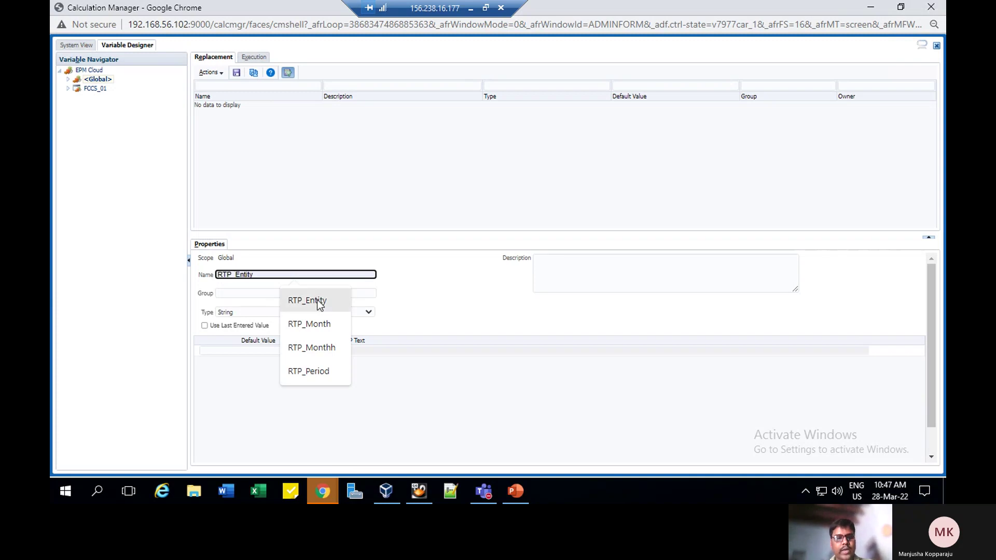
left_click(317, 300)
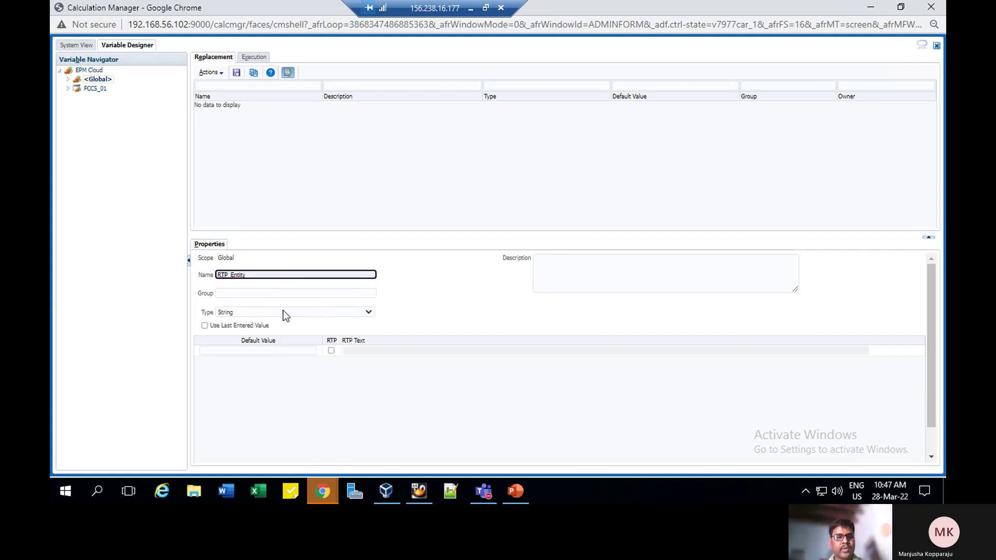
Step: Set RTP_Entity's type to Member with the Entity dimension type, and enable it as a runtime prompt
left_click(367, 313)
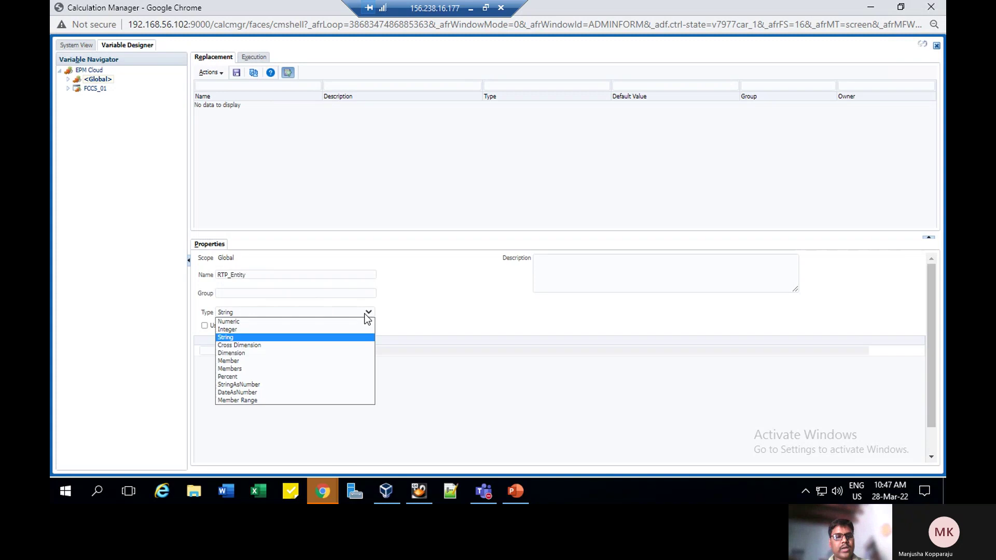
left_click(237, 362)
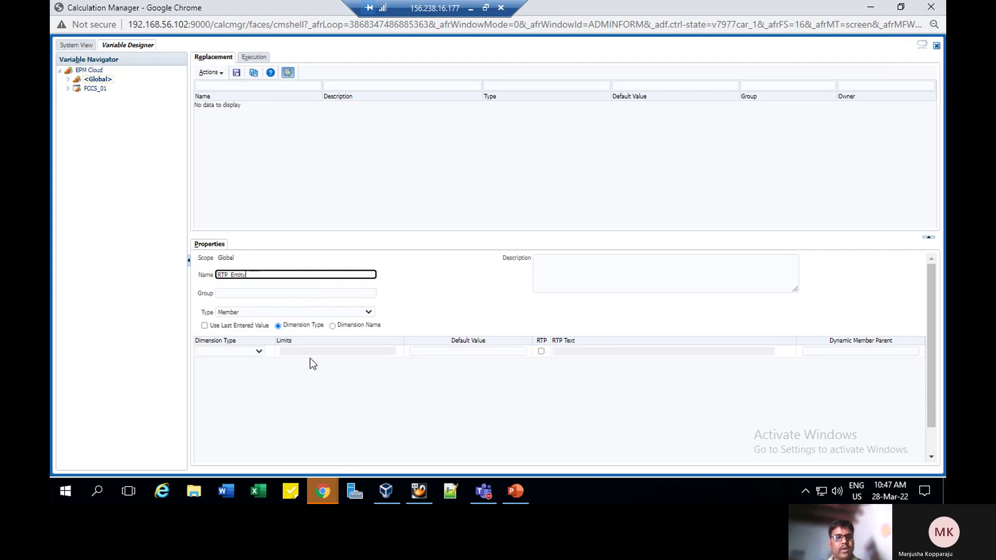
left_click(258, 353)
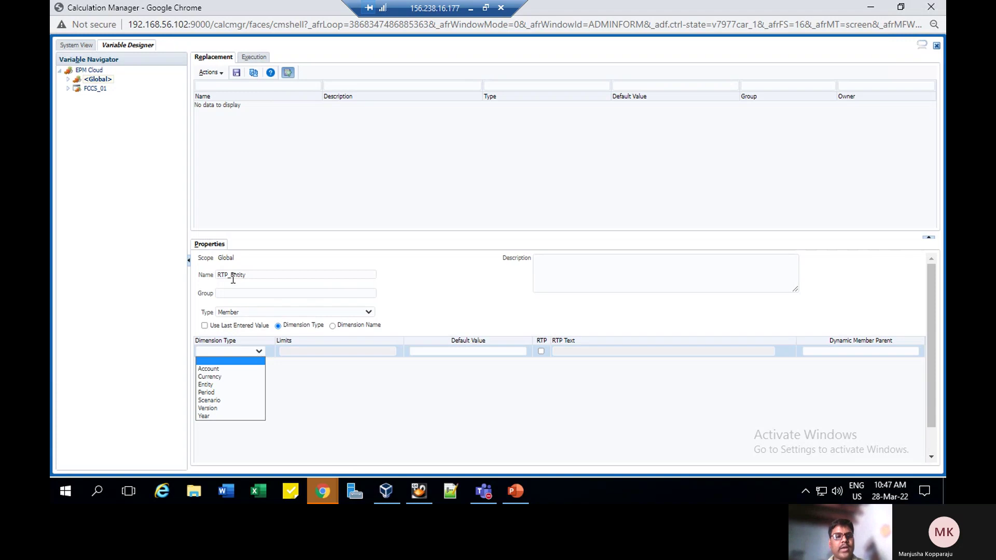
left_click(213, 384)
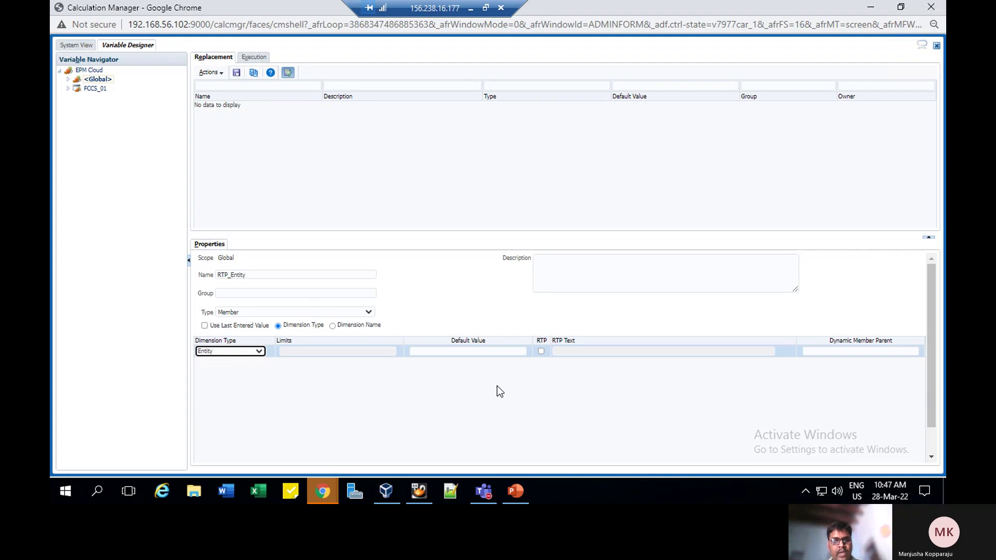
left_click(542, 352)
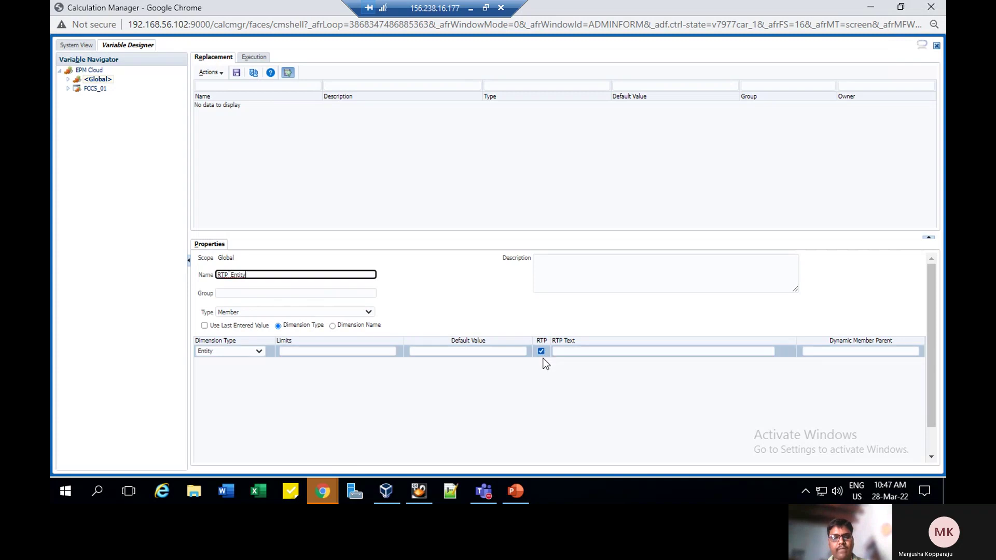
left_click(361, 353)
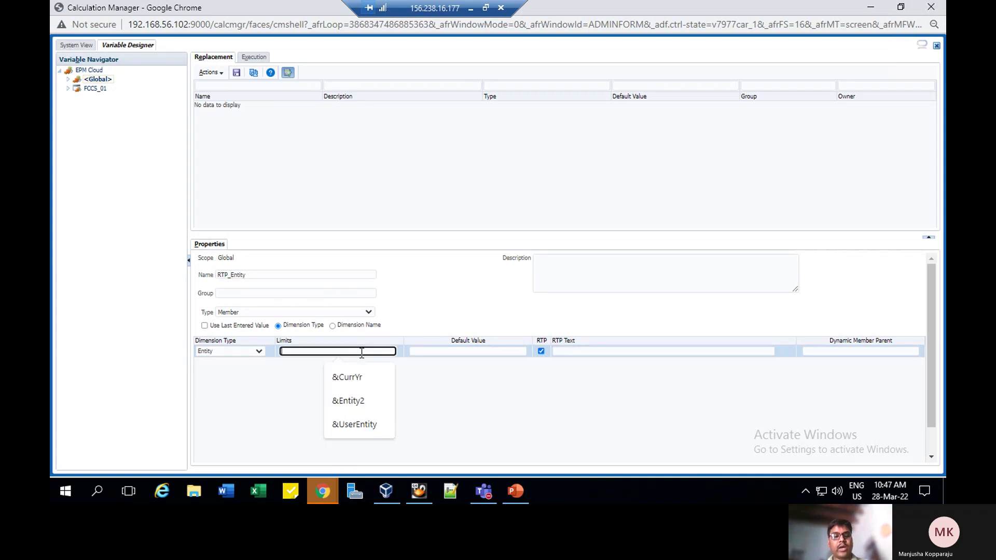
Step: Switch to PowerPoint to read slide 5 on user variables in RTP, and return to the Calculation Manager window with the RTP_Entity properties
left_click(516, 490)
left_click(145, 366)
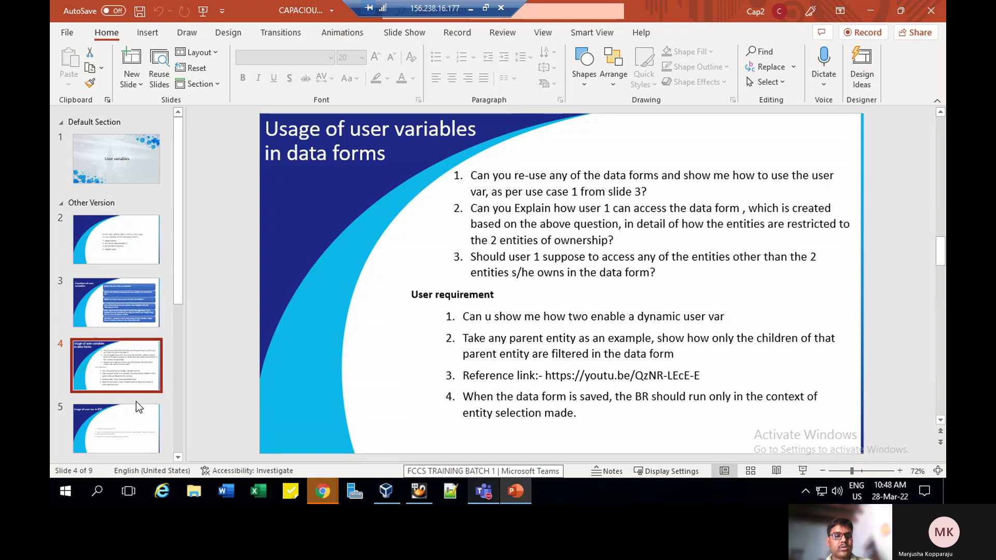
left_click(136, 419)
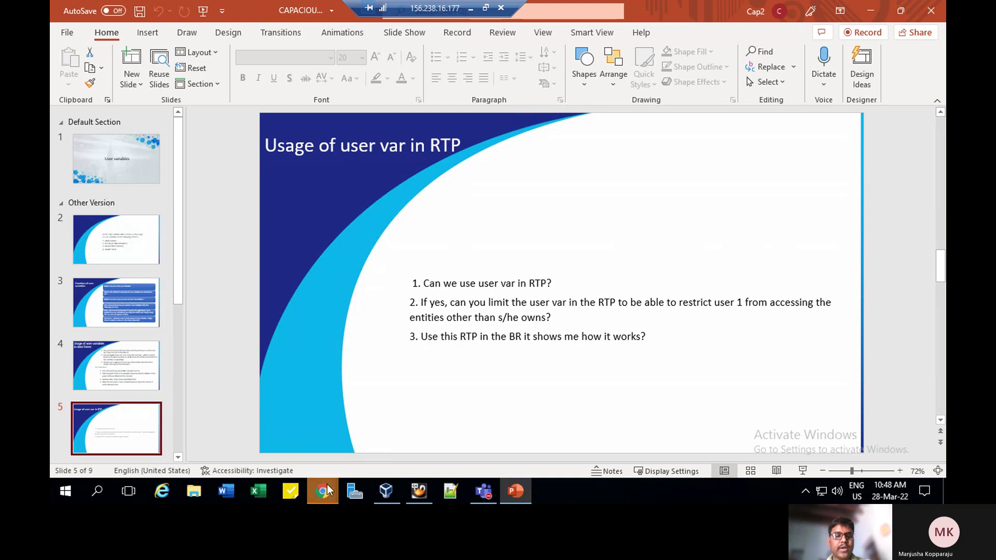
mouse_move(324, 491)
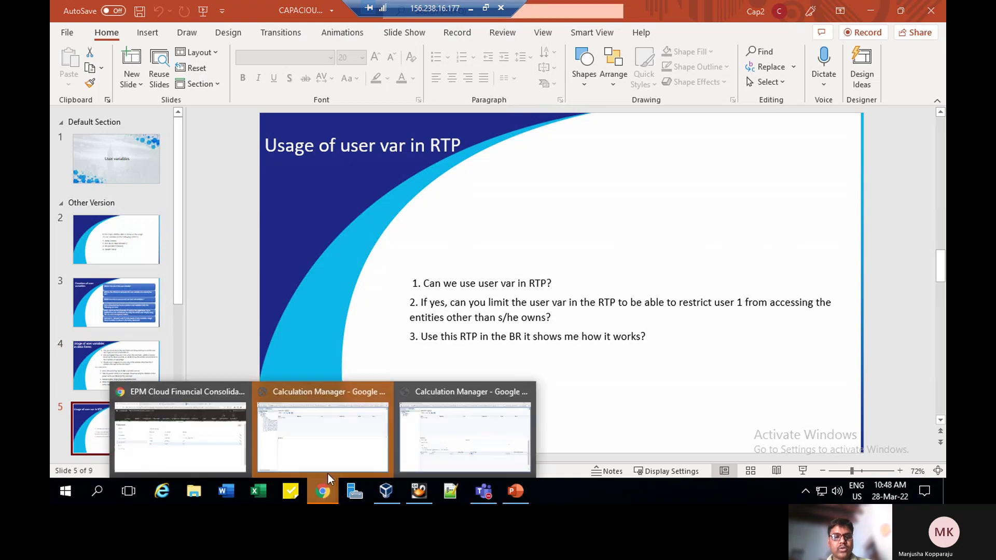
left_click(352, 445)
mouse_move(324, 492)
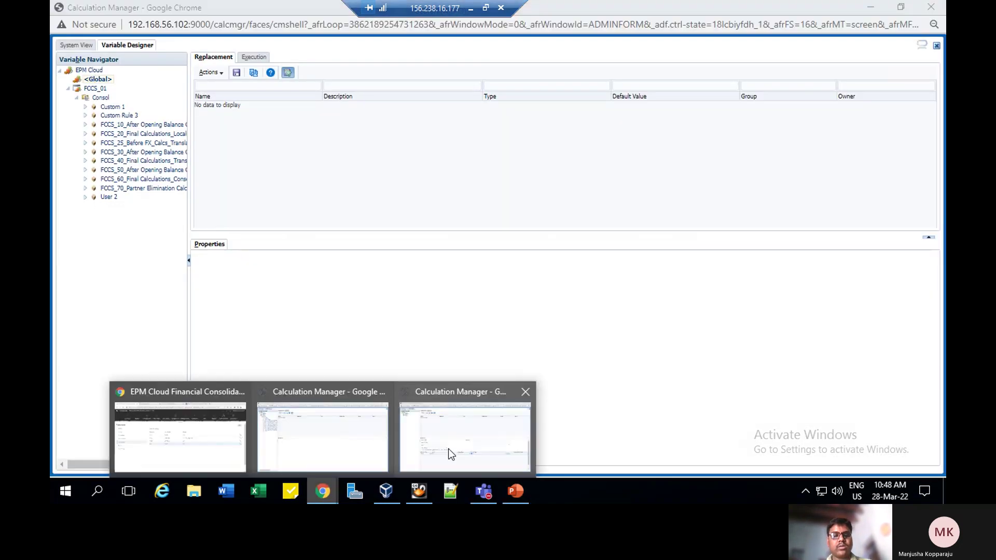
left_click(448, 449)
Step: Set RTP_Entity's limits and default value to &UserEntity, with the RTP text "Enter your entity name"
left_click(322, 351)
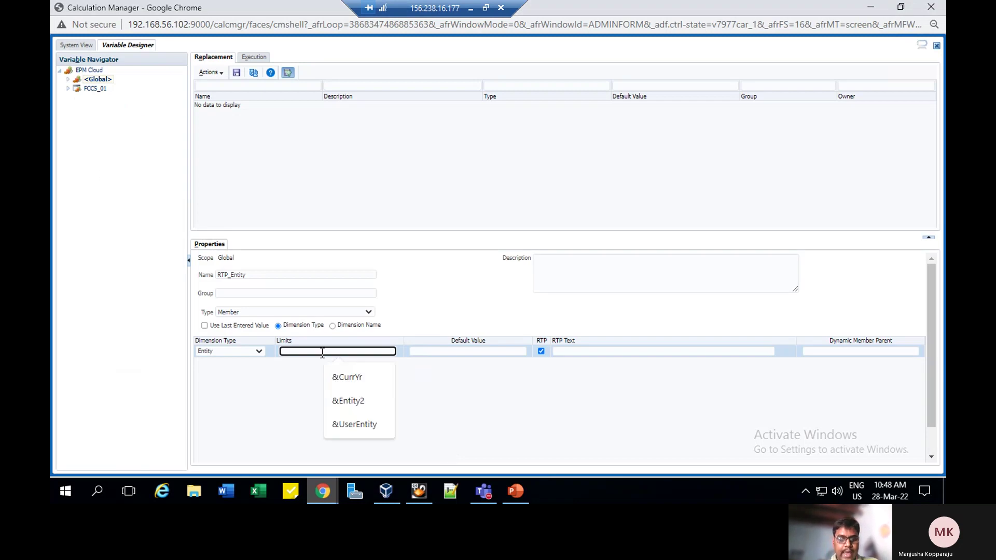
type("&UserEn")
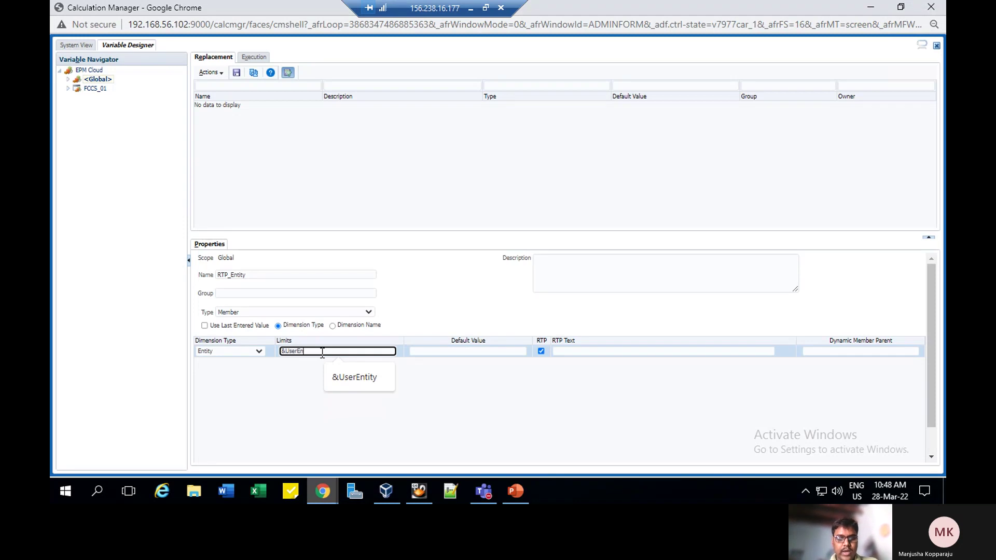
type("tity")
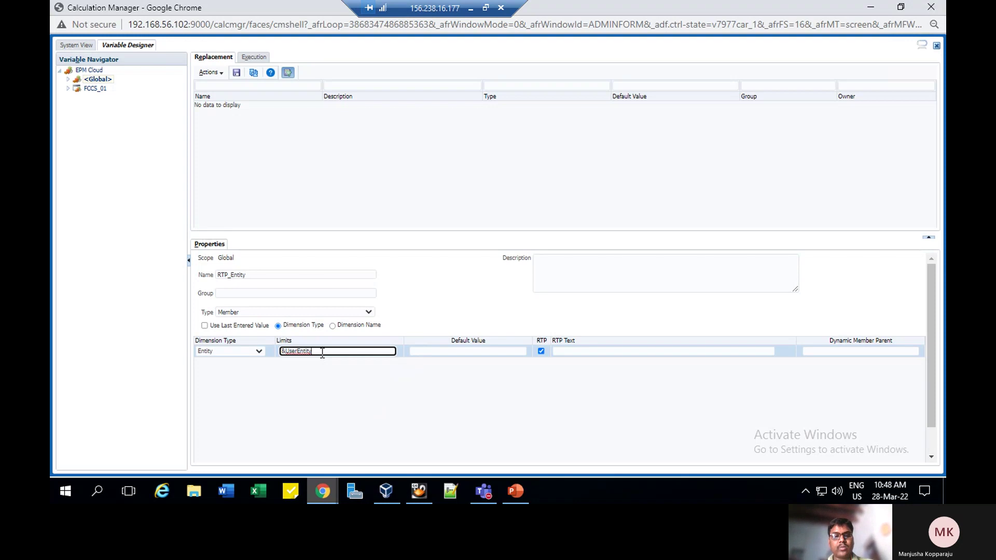
left_click(467, 351)
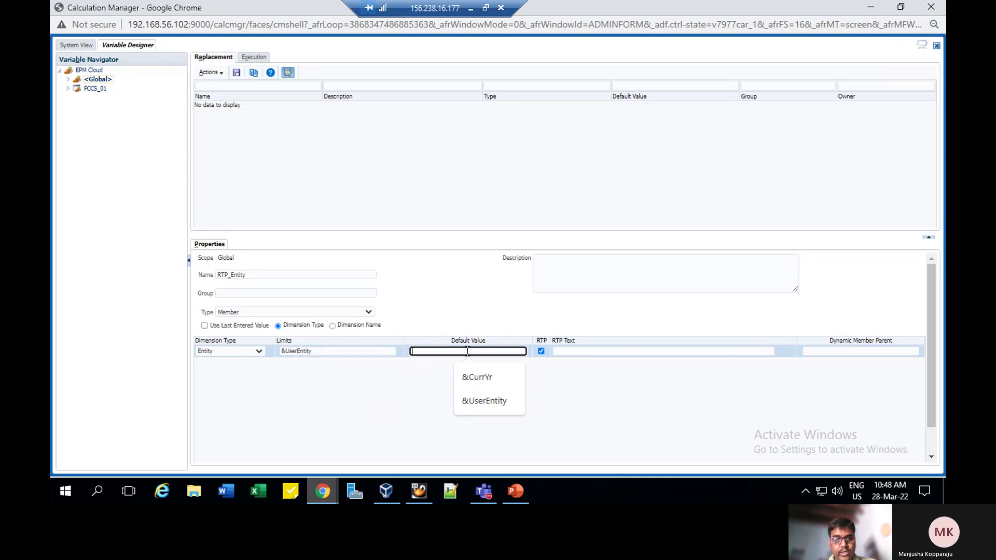
left_click(483, 401)
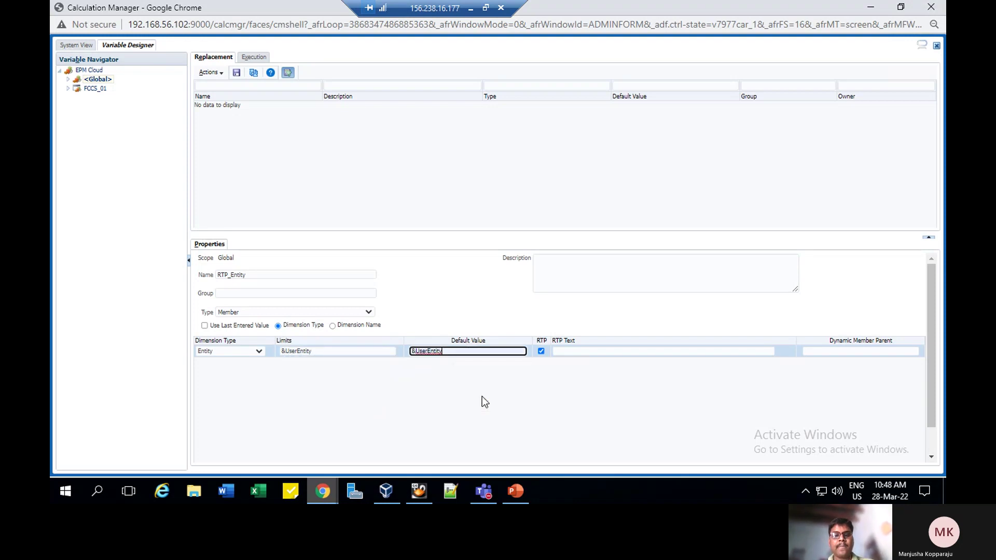
left_click(586, 352)
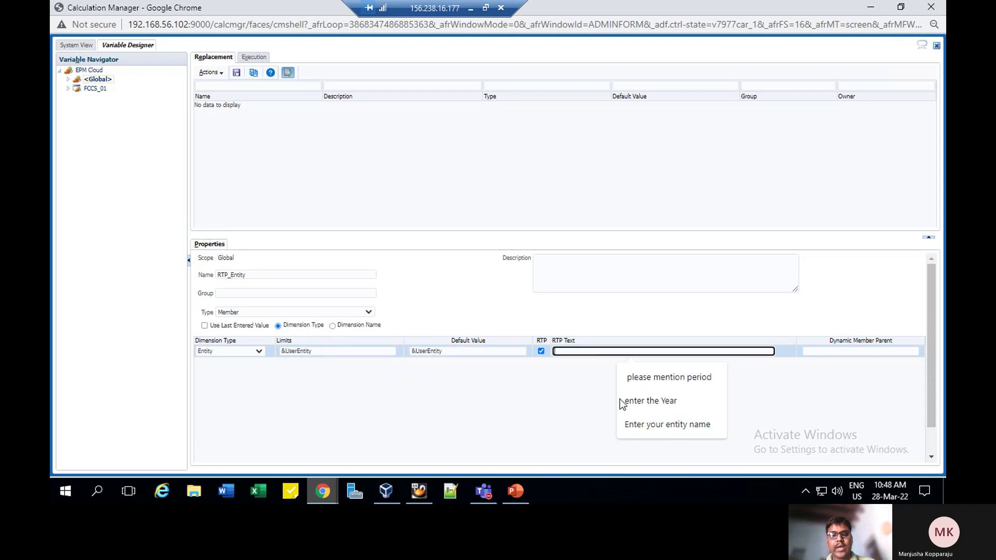
left_click(643, 430)
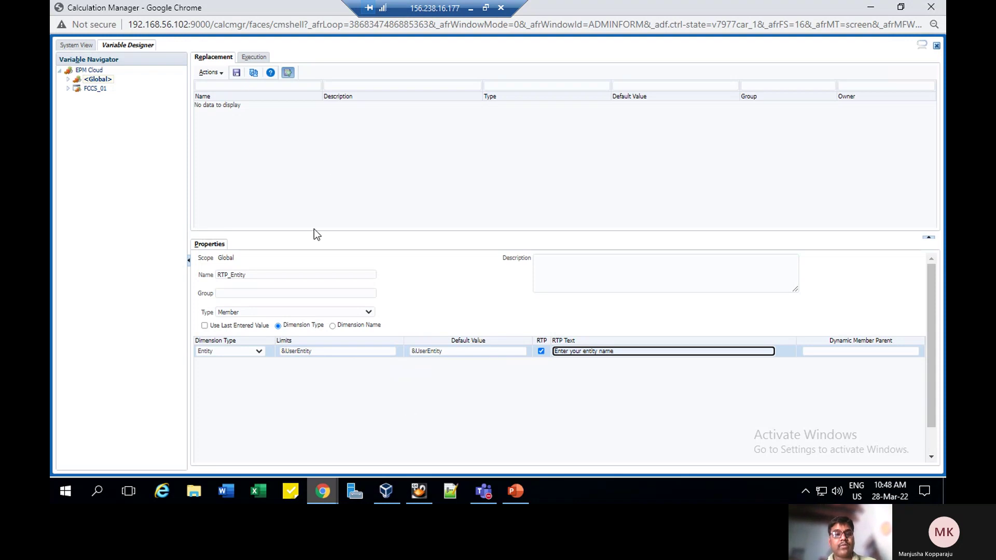
Step: Save the RTP_Entity variable and refresh the list of global replacement variables
left_click(238, 74)
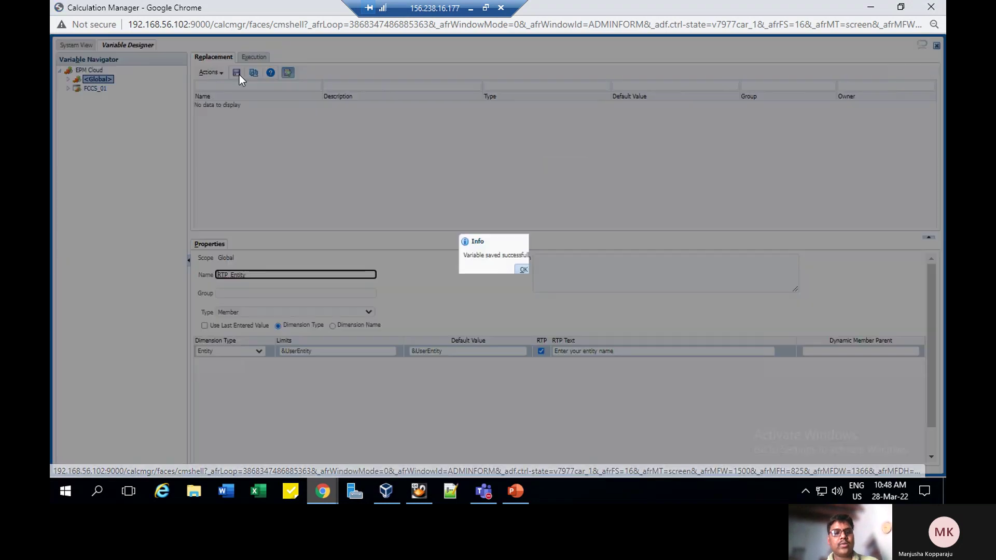
left_click(520, 270)
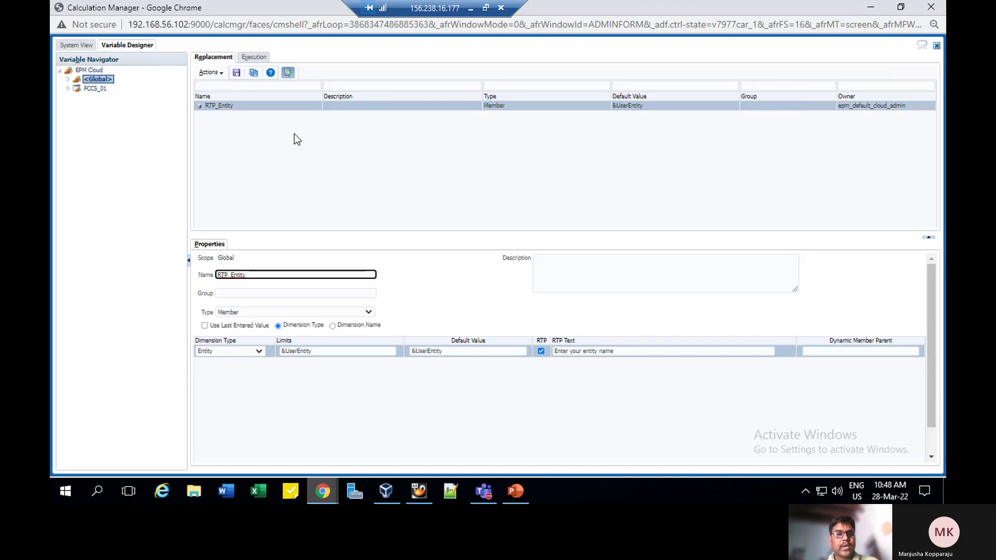
left_click(253, 73)
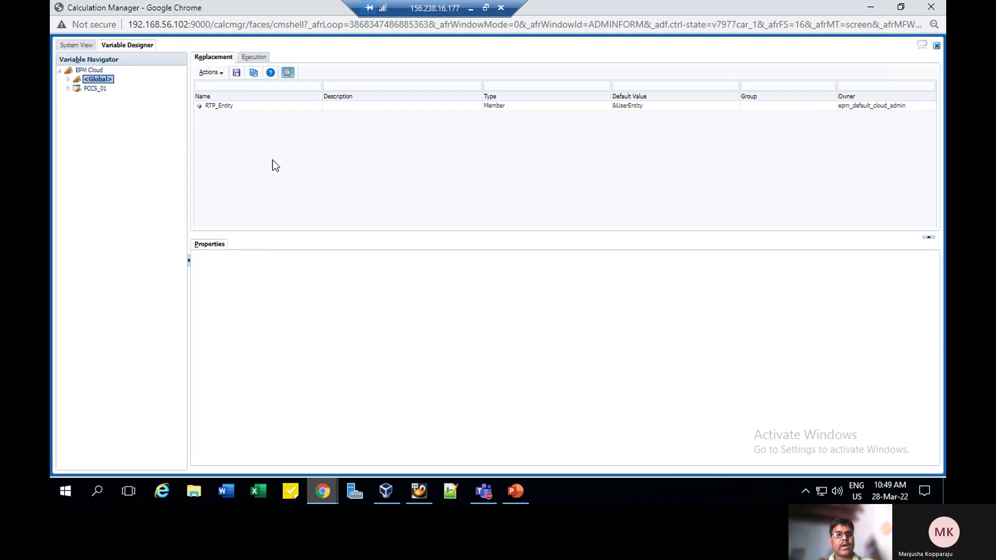
Step: Create a new global replacement variable and name it RTP_Period
left_click(220, 75)
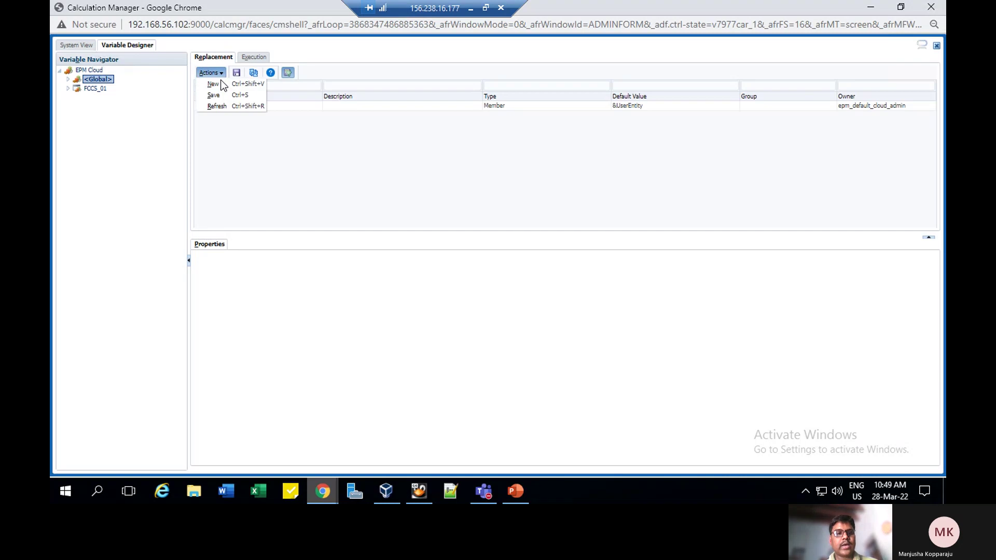
left_click(223, 83)
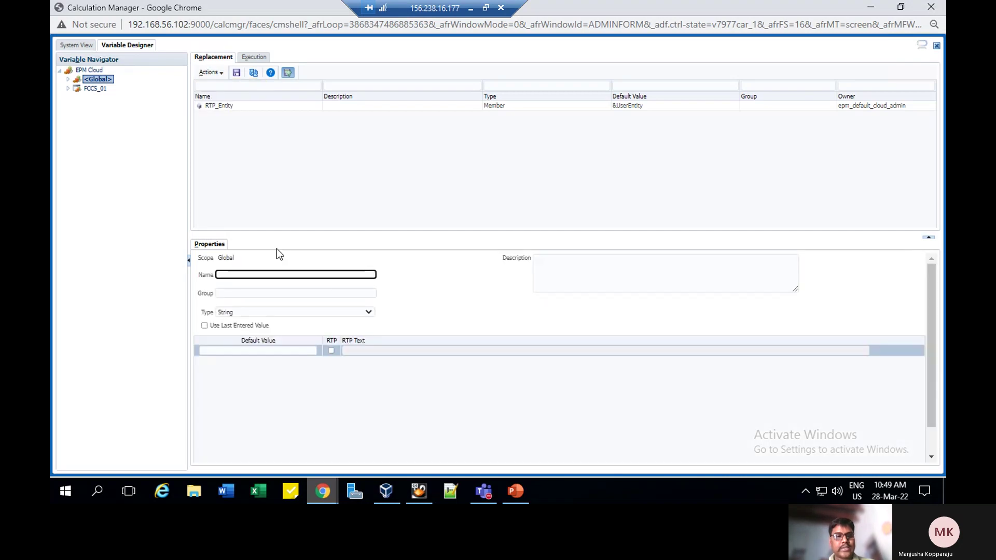
left_click(370, 273)
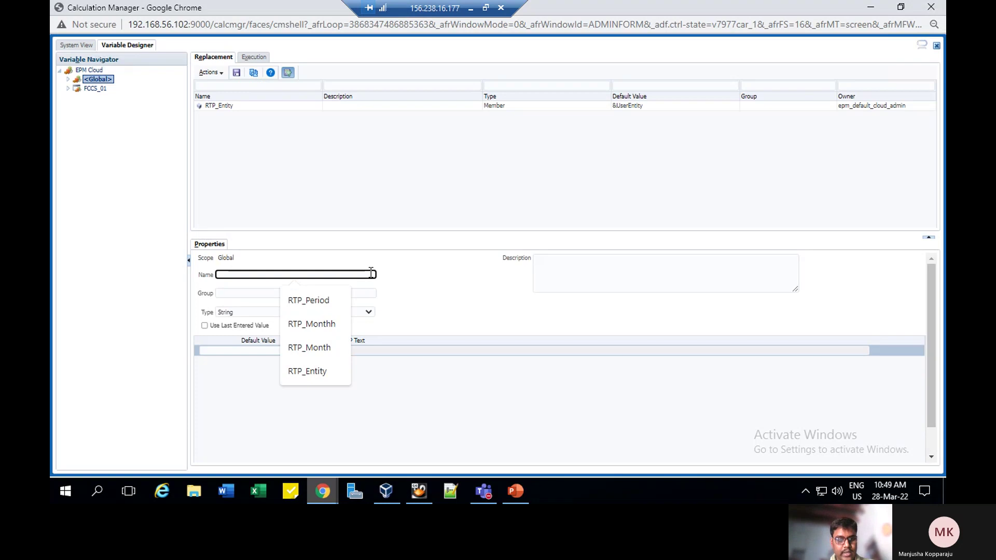
left_click(321, 303)
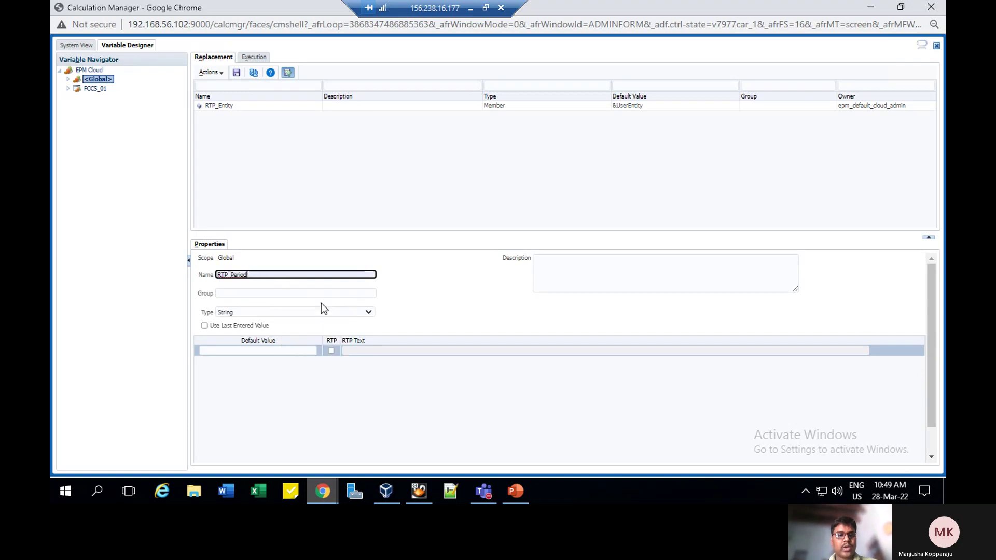
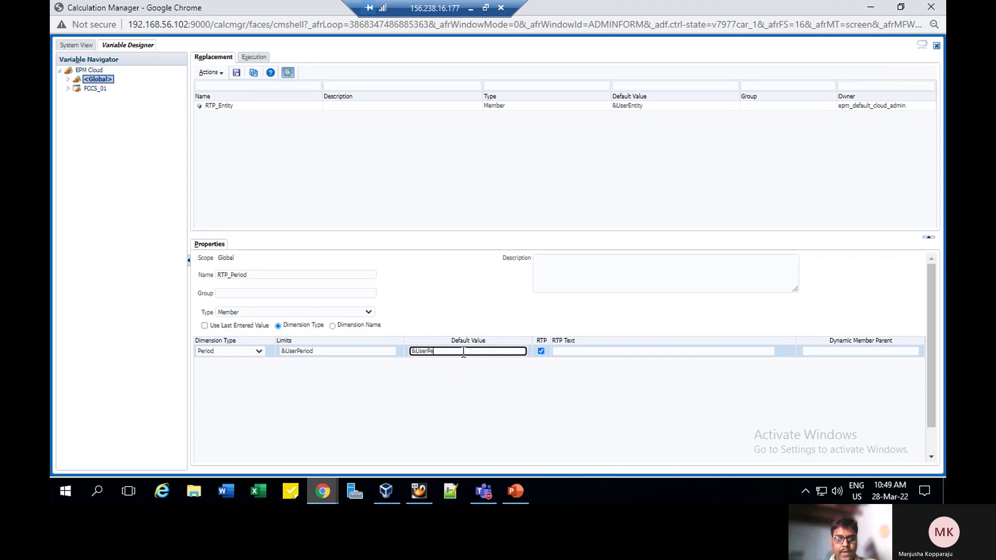
Step: Complete RTP_Period's default value as &UserPeriod, set its RTP text to "please mention period", and save the variable
type("iod")
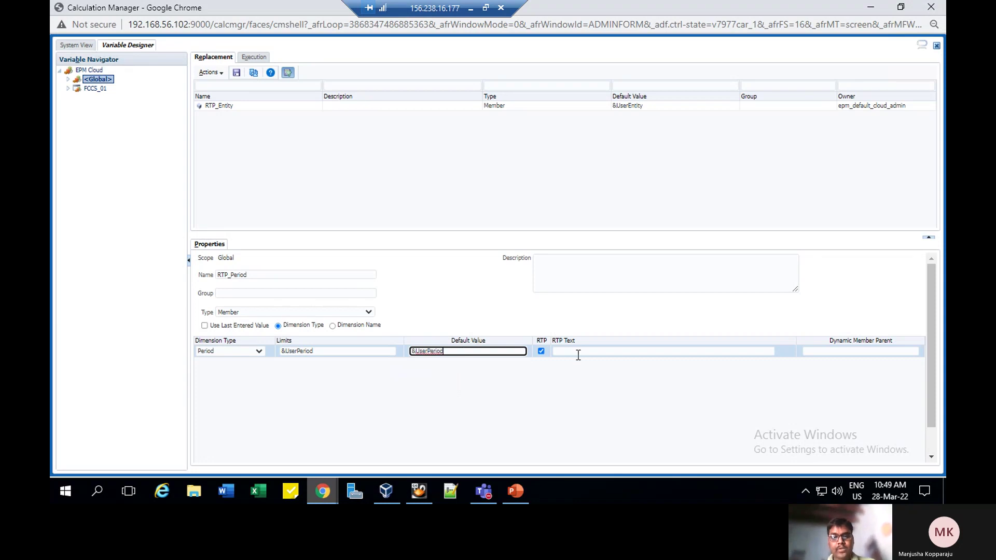
left_click(577, 352)
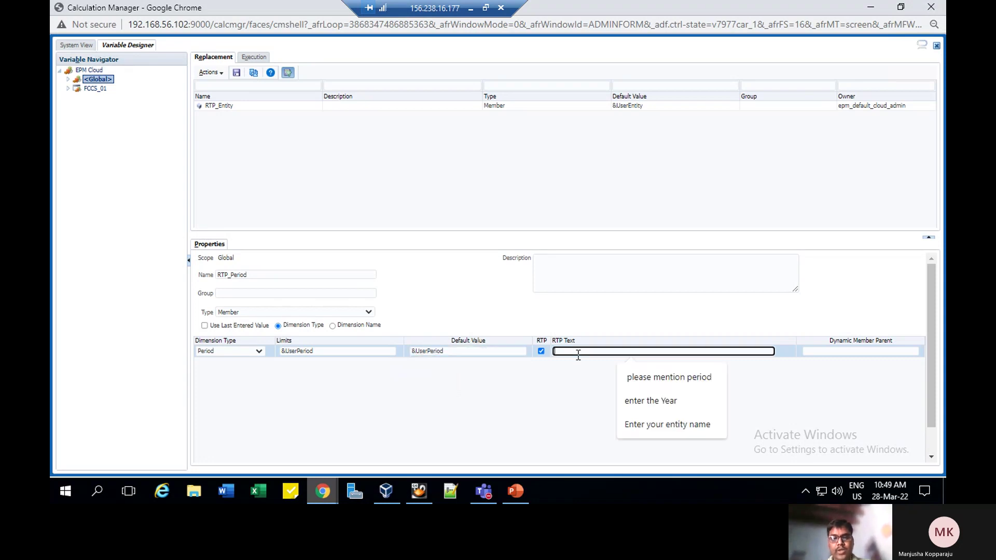
left_click(656, 384)
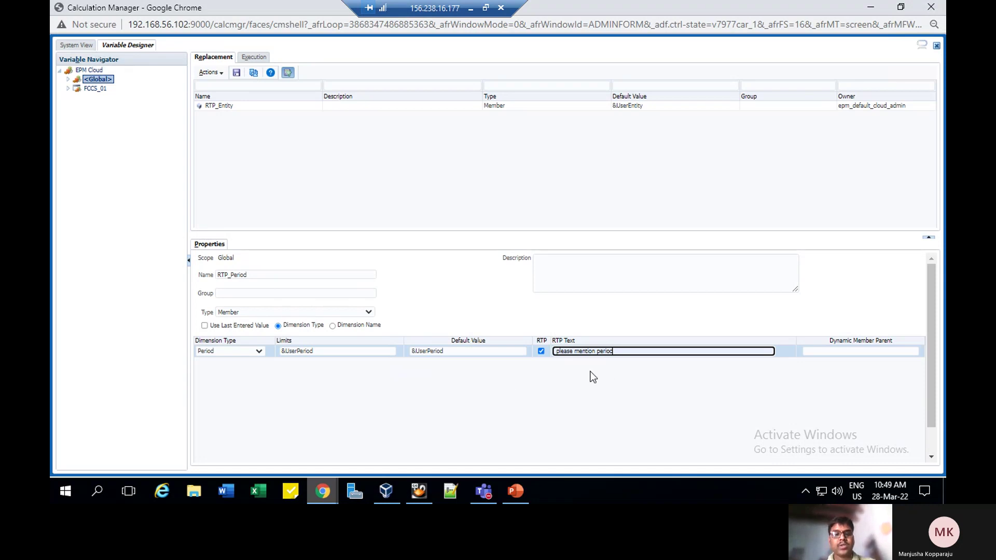
left_click(236, 73)
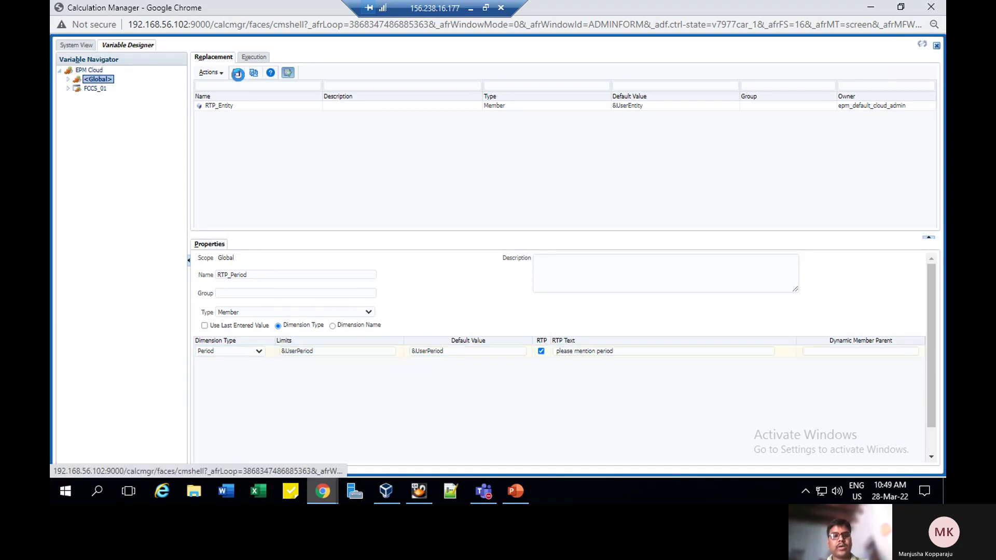
left_click(523, 269)
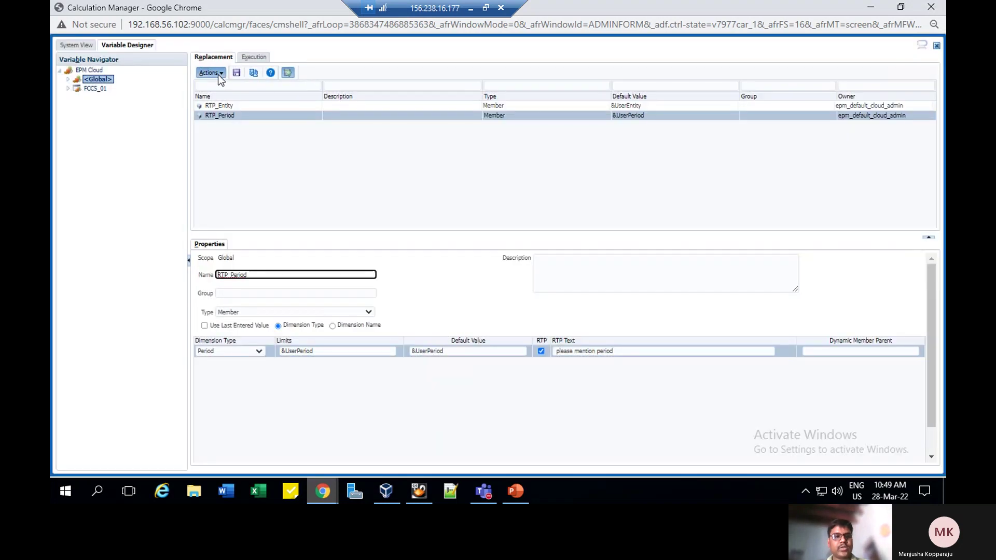
Step: Create another global replacement variable and name it RTP-Year
left_click(217, 74)
left_click(223, 81)
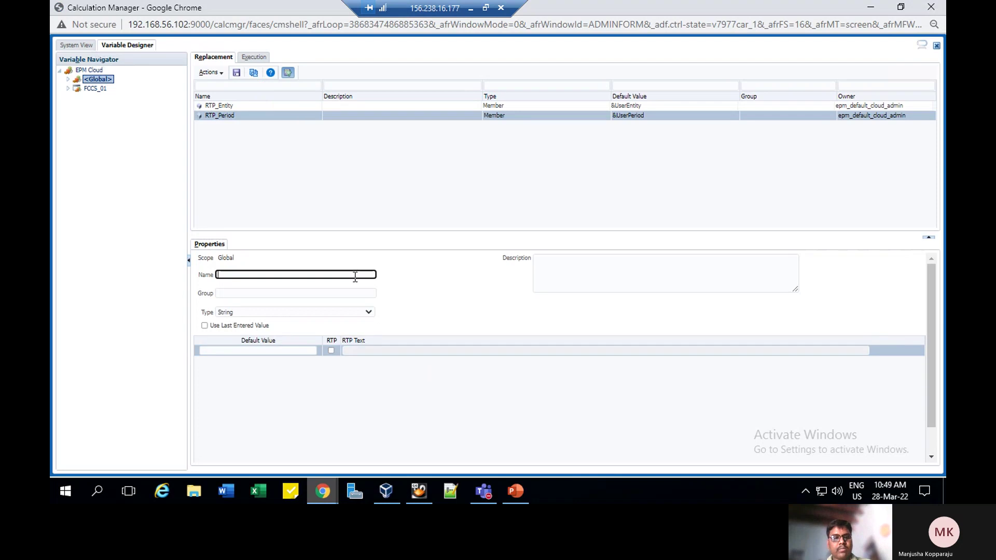
left_click(262, 275)
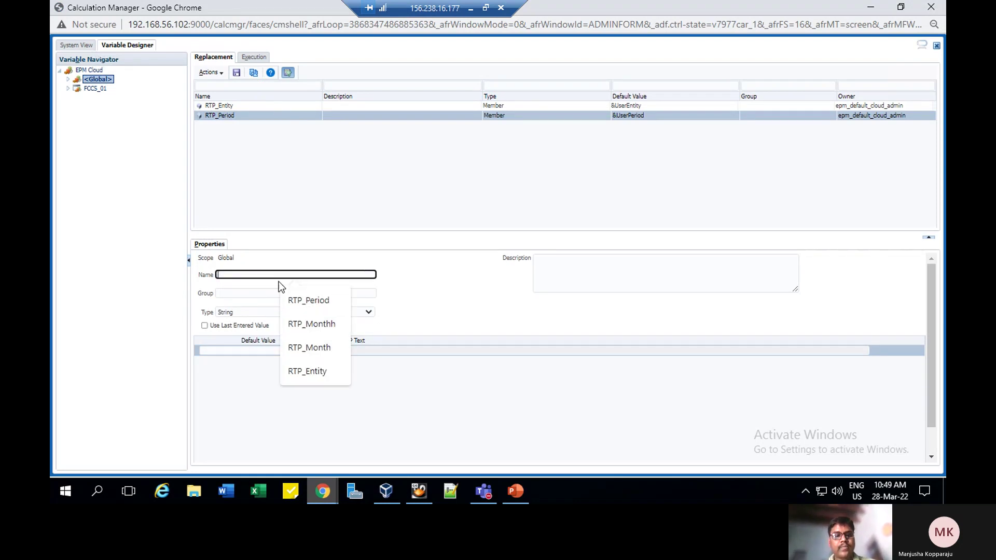
left_click(279, 278)
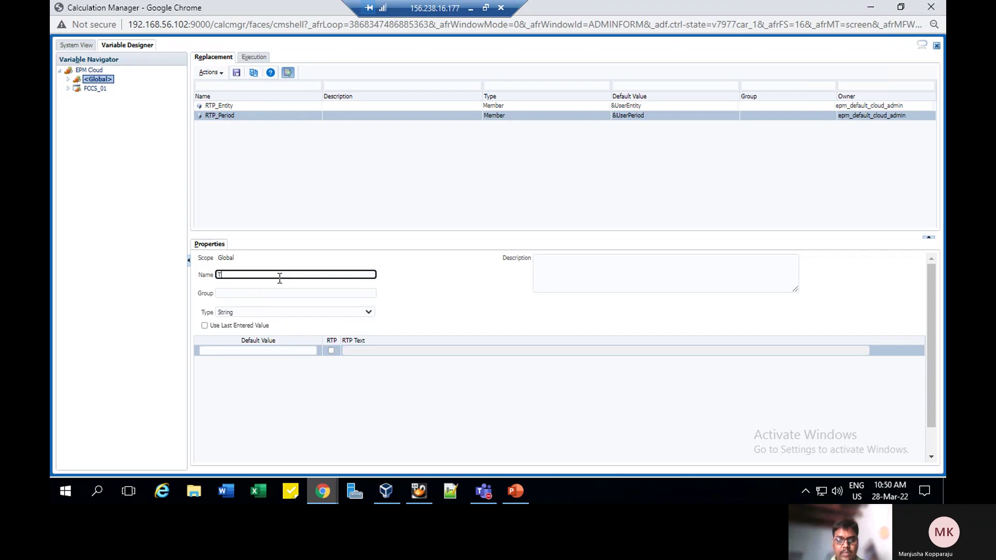
type("RTP-Year")
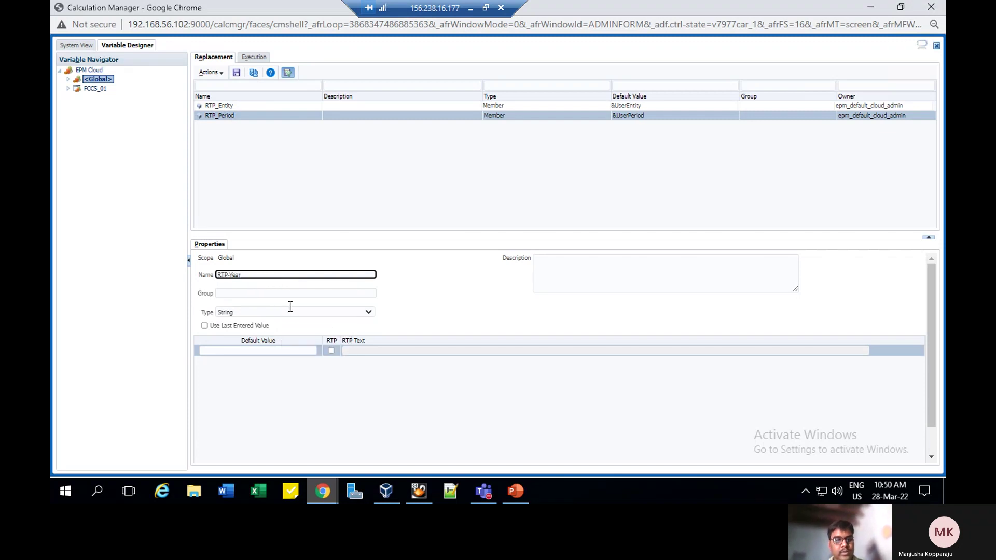
Step: Set RTP-Year's type to Member with the Year dimension type, and enable it as a runtime prompt
left_click(362, 313)
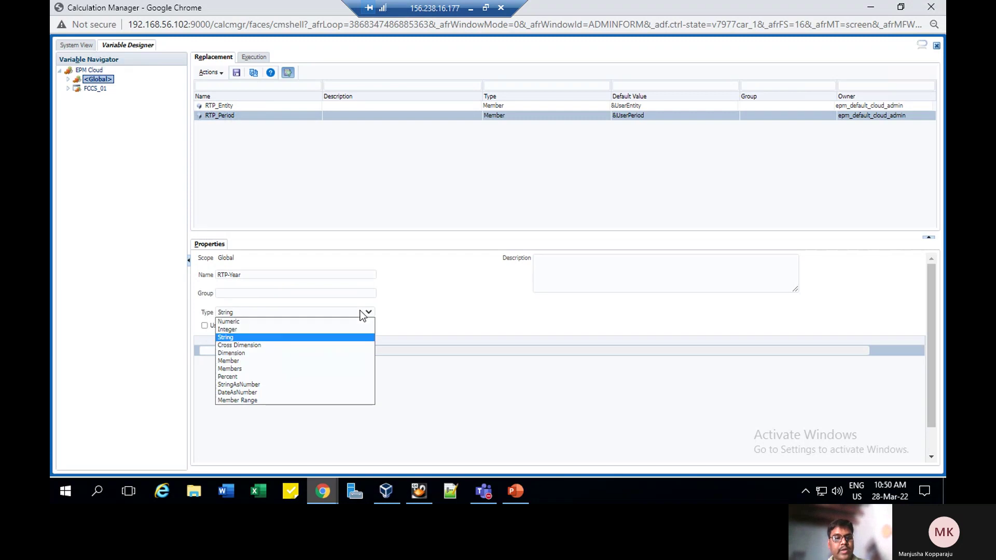
left_click(226, 361)
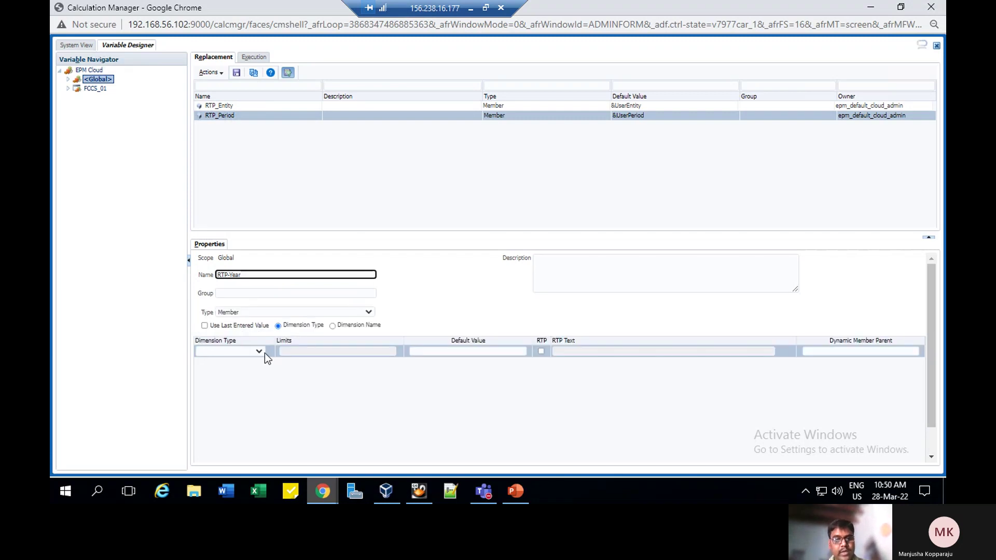
left_click(541, 351)
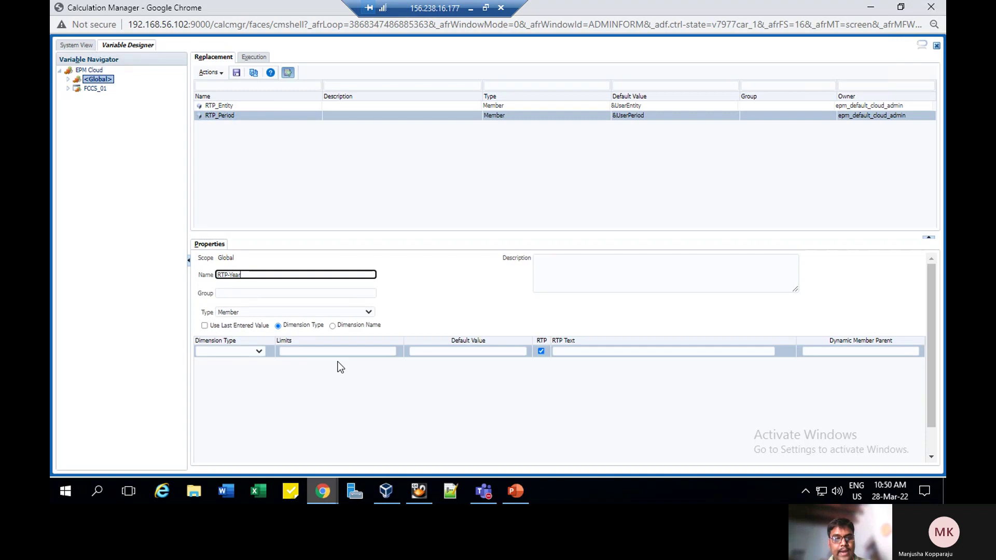
left_click(260, 351)
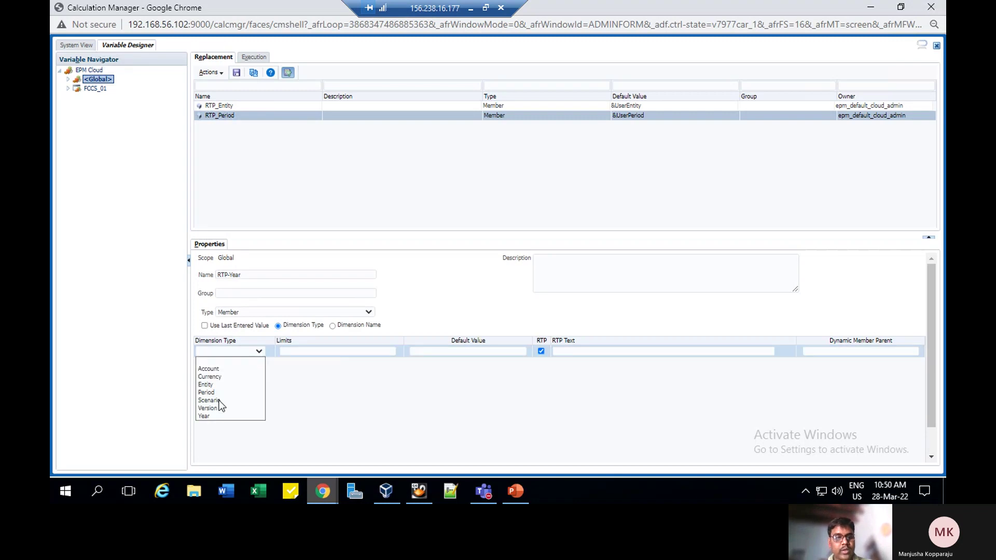
left_click(204, 417)
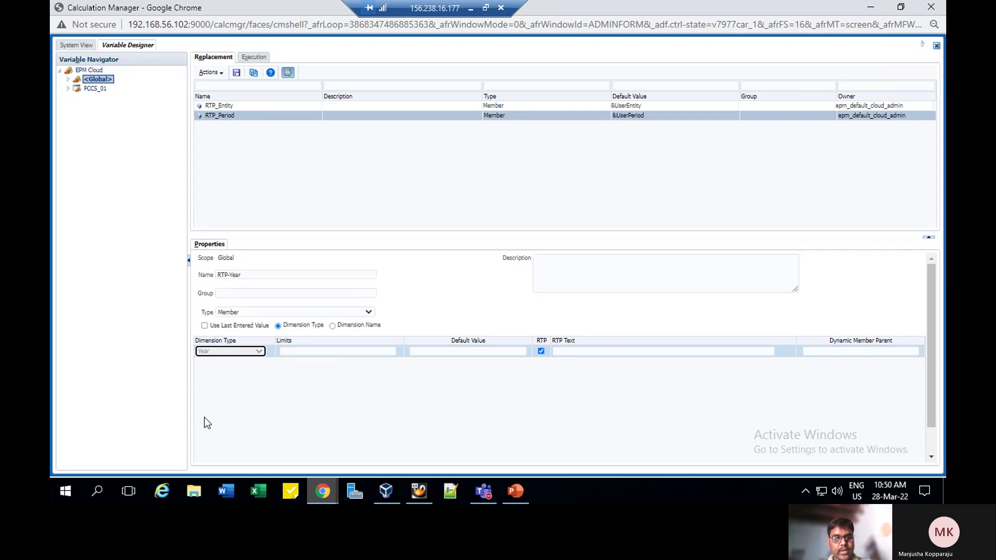
Step: Set RTP-Year's limits to the user variable &UserYr
left_click(321, 351)
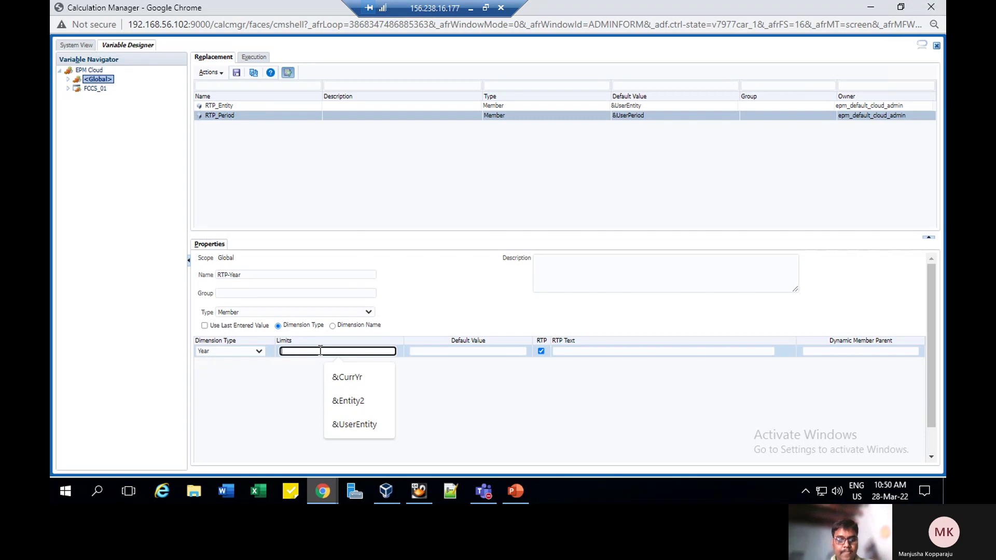
type("&")
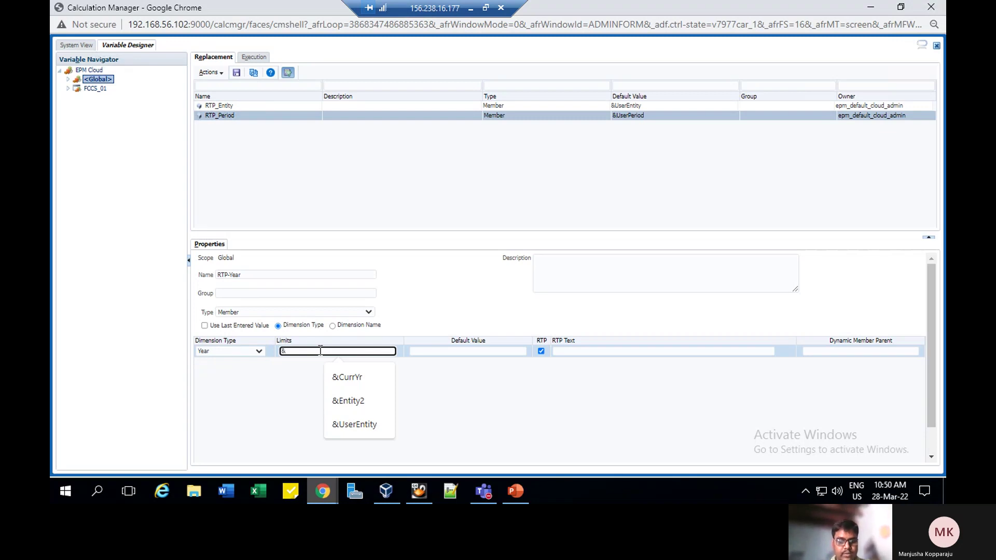
type("USE")
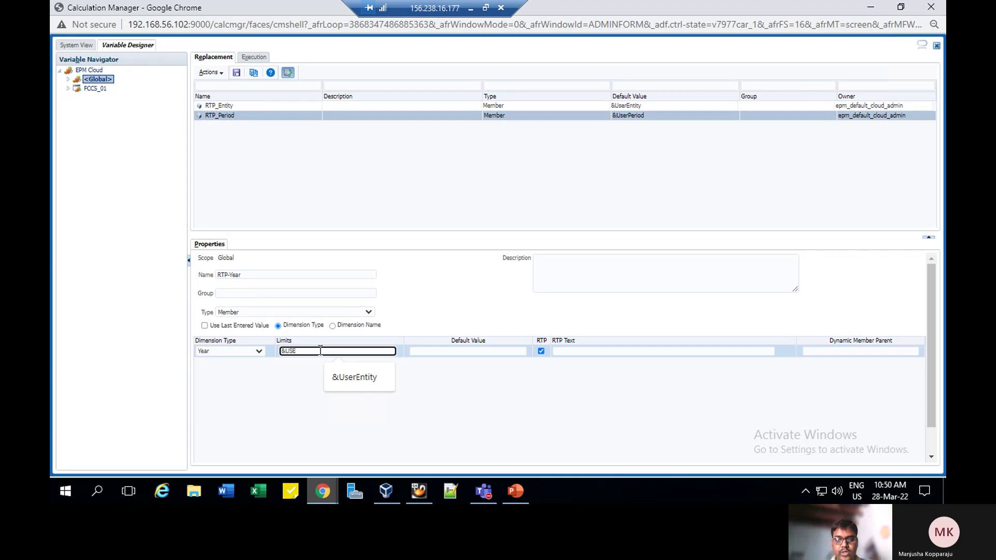
key("BackSpace")
type("serYr")
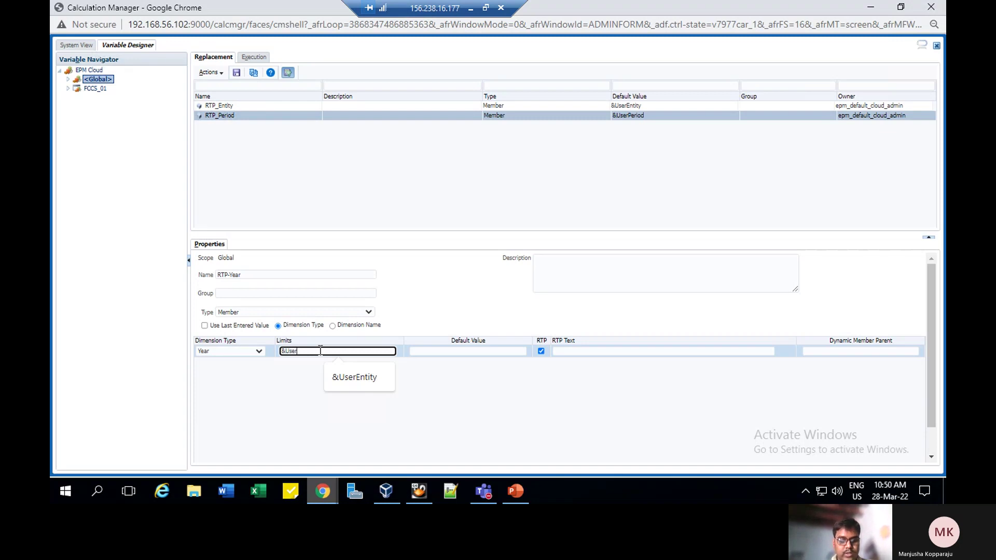
Step: Set RTP-Year's default value to the user variable &UserYr
left_click(428, 352)
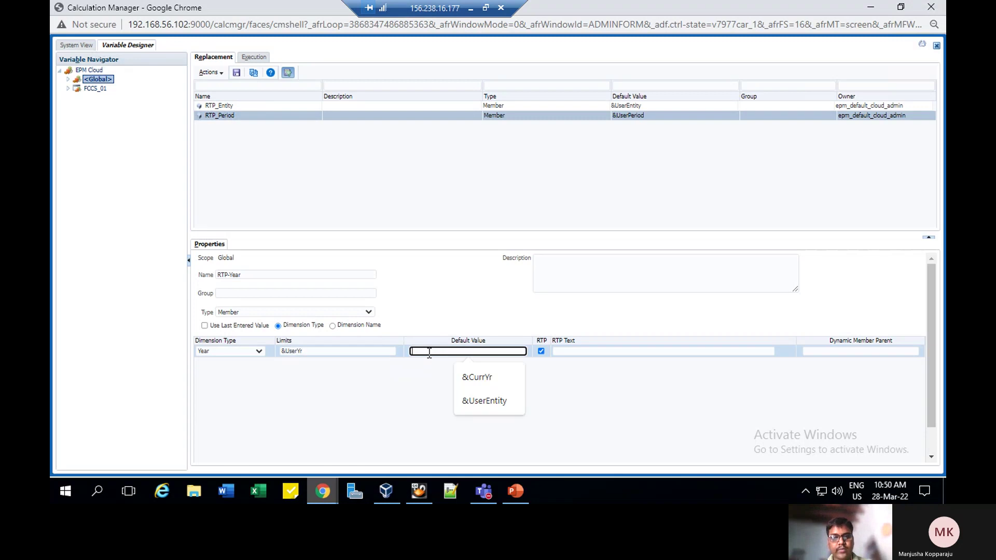
type("&user")
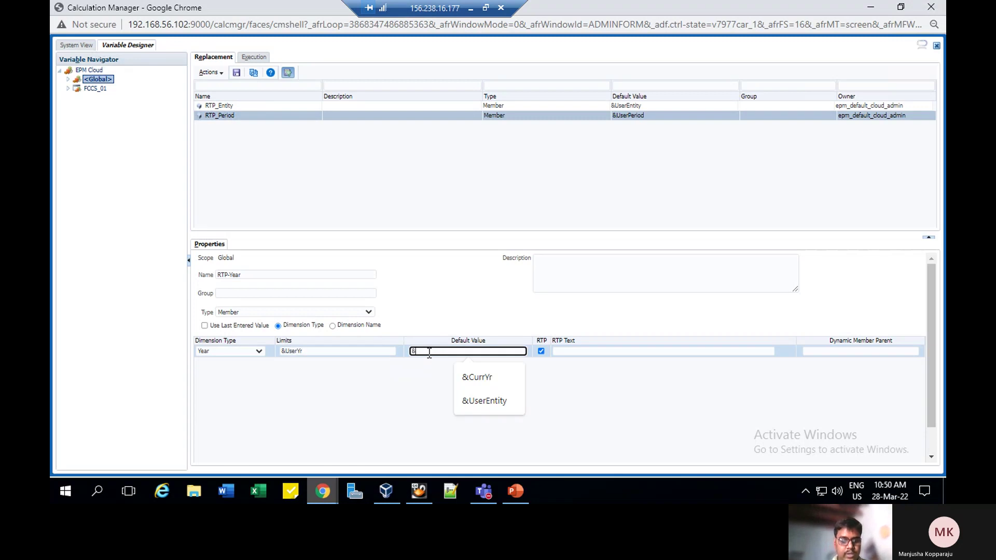
key("BackSpace")
key("BackSpace")
key("BackSpace")
key("BackSpace")
type("Us")
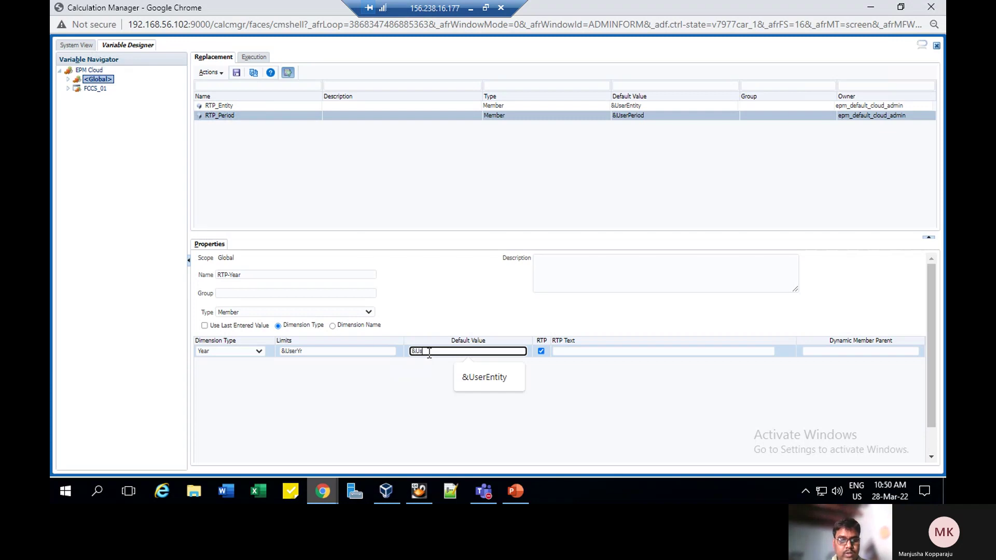
type("erY")
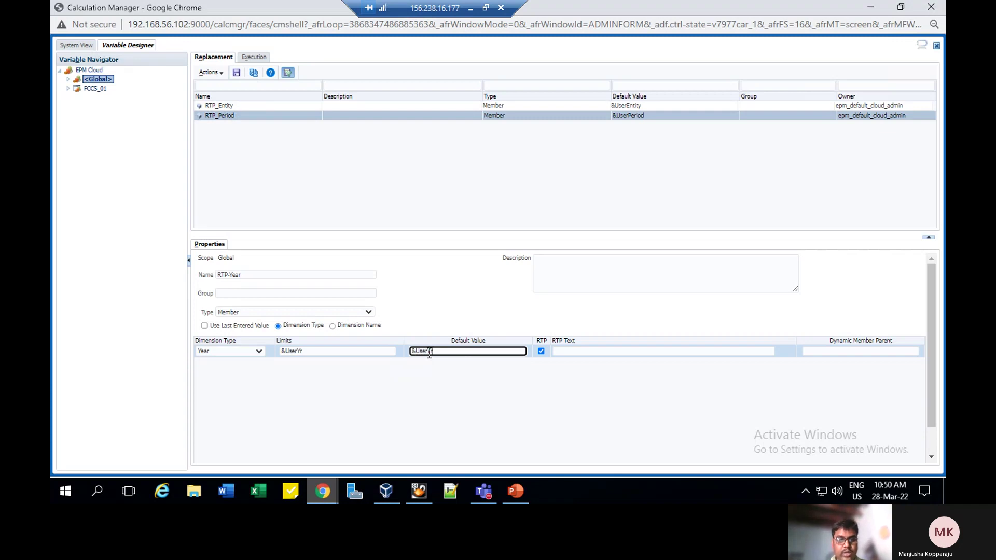
type("r")
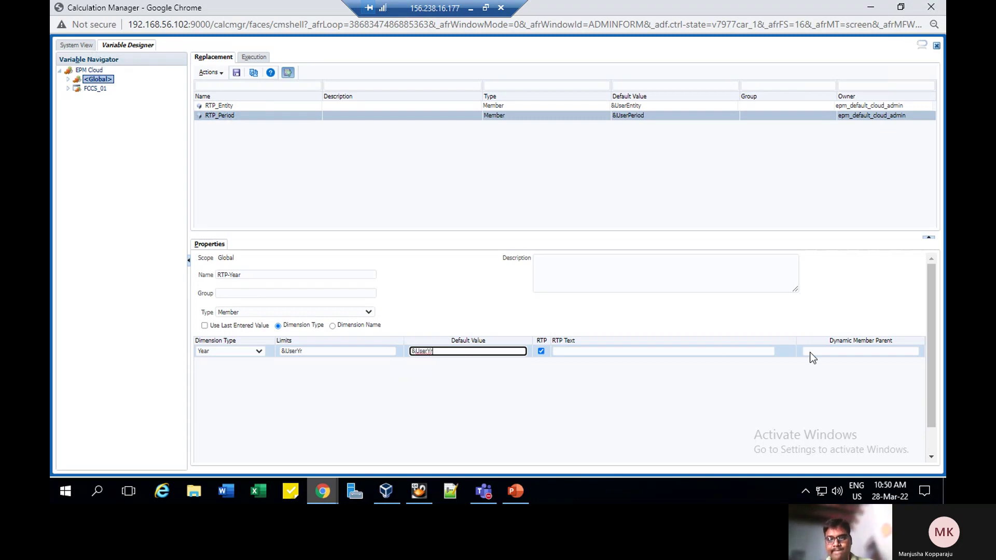
Step: Set the RTP text of the RTP-Year variable to "Please enter year"
left_click(761, 353)
type("Pe")
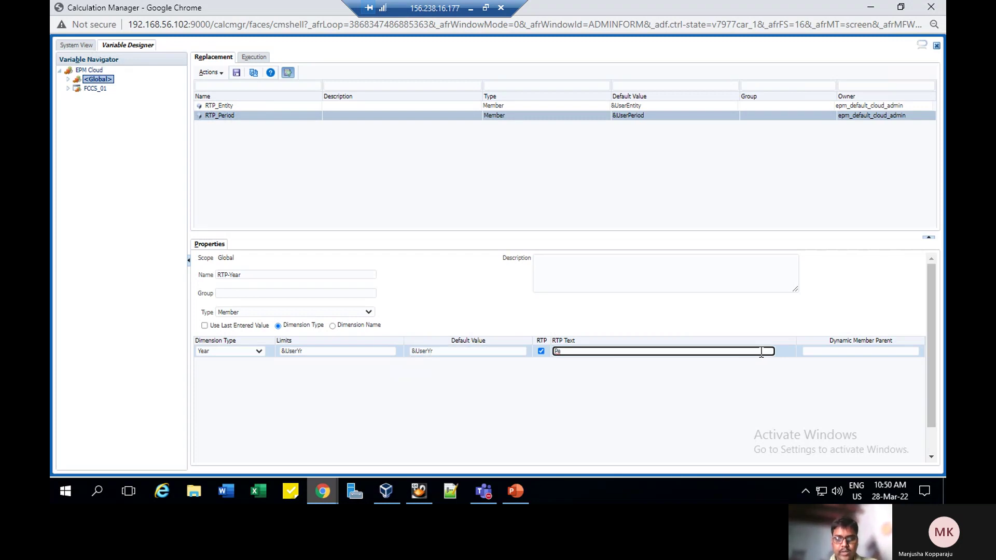
type("lease e")
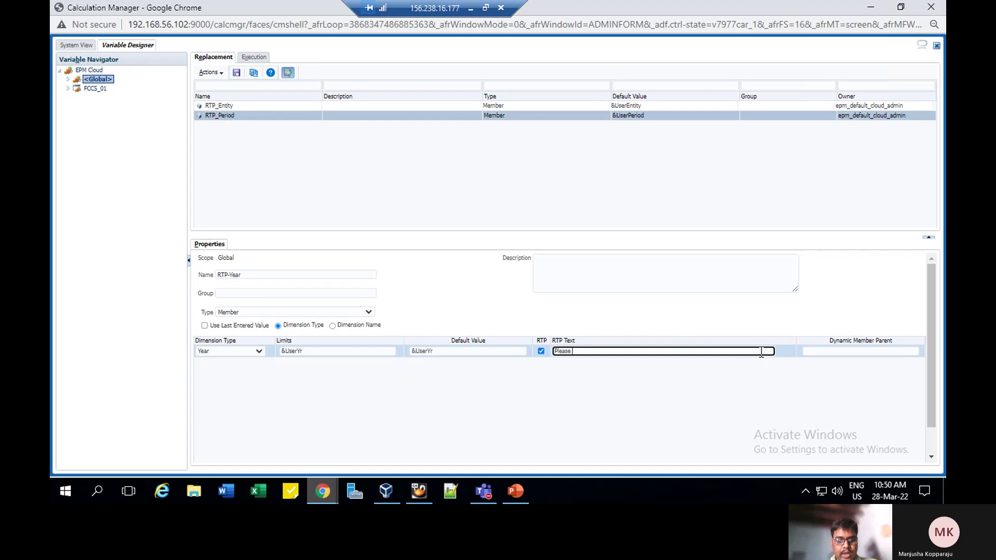
type("nter year")
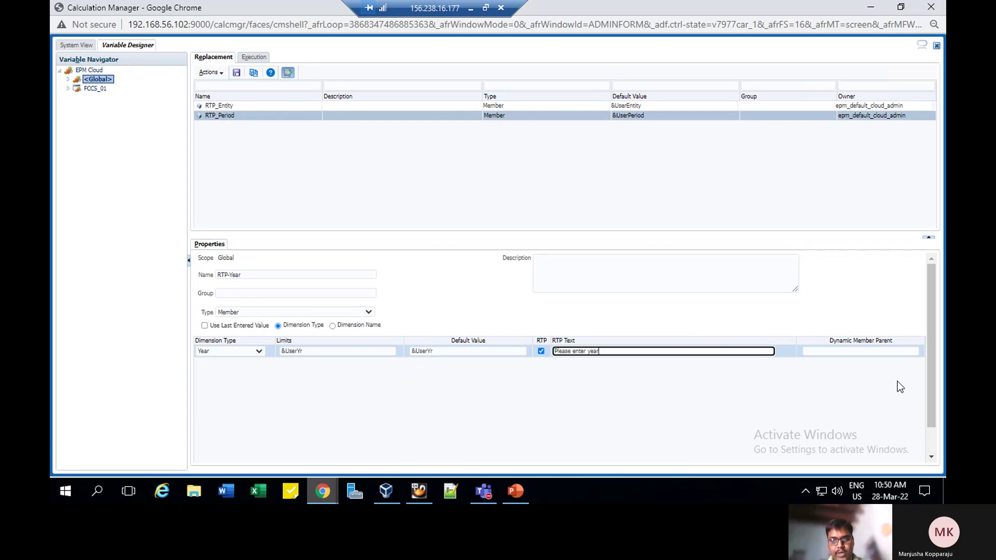
Step: Try to save the variable under the name RTP-Year
left_click(236, 73)
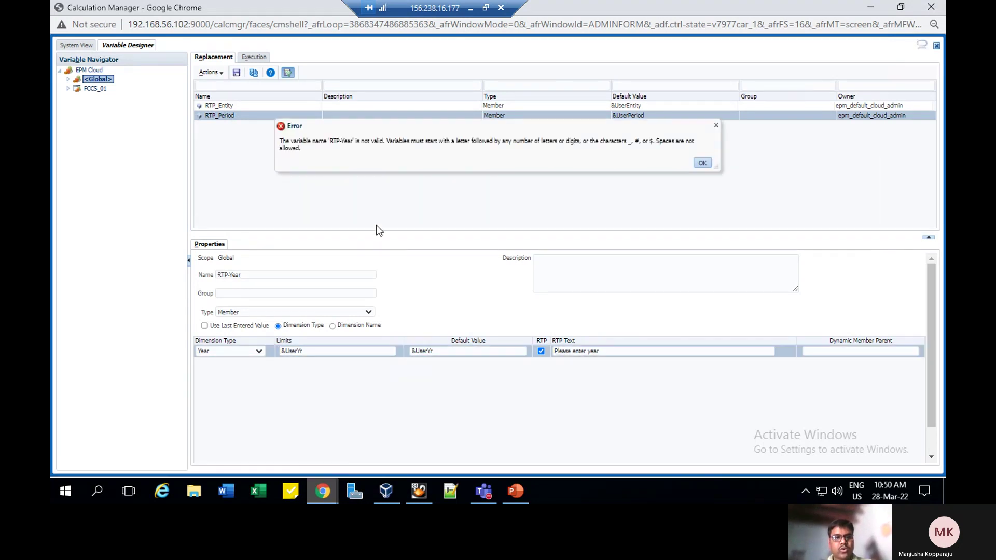
left_click(702, 164)
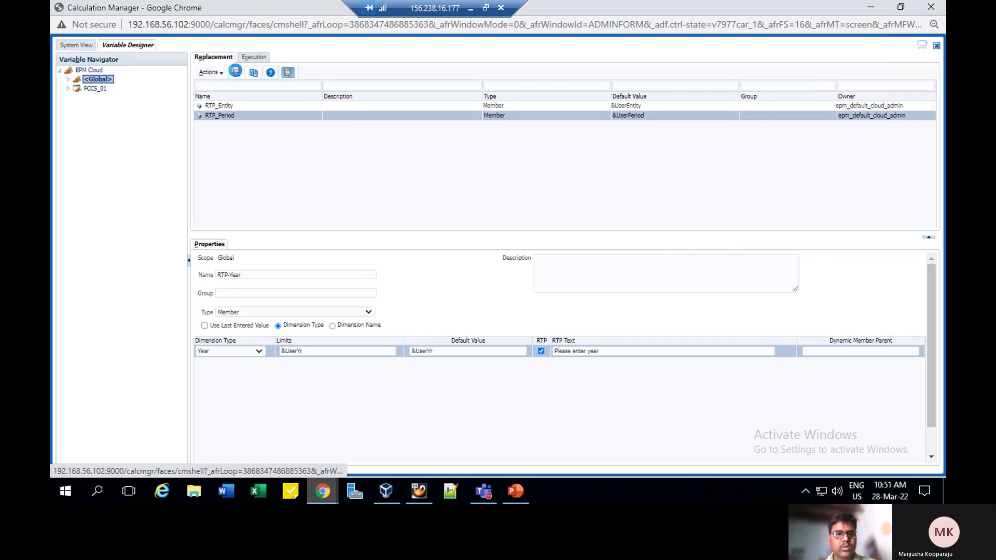
left_click(427, 139)
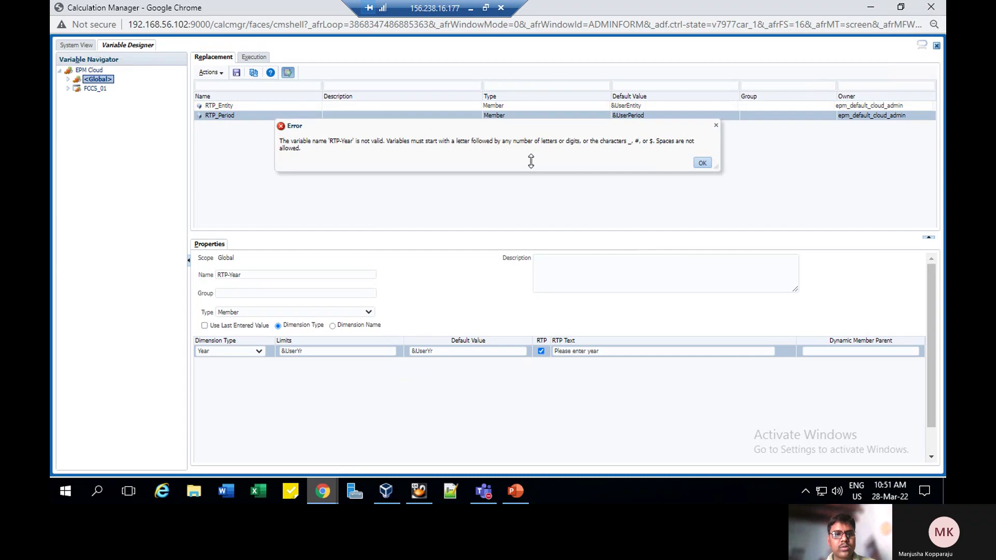
left_click(701, 164)
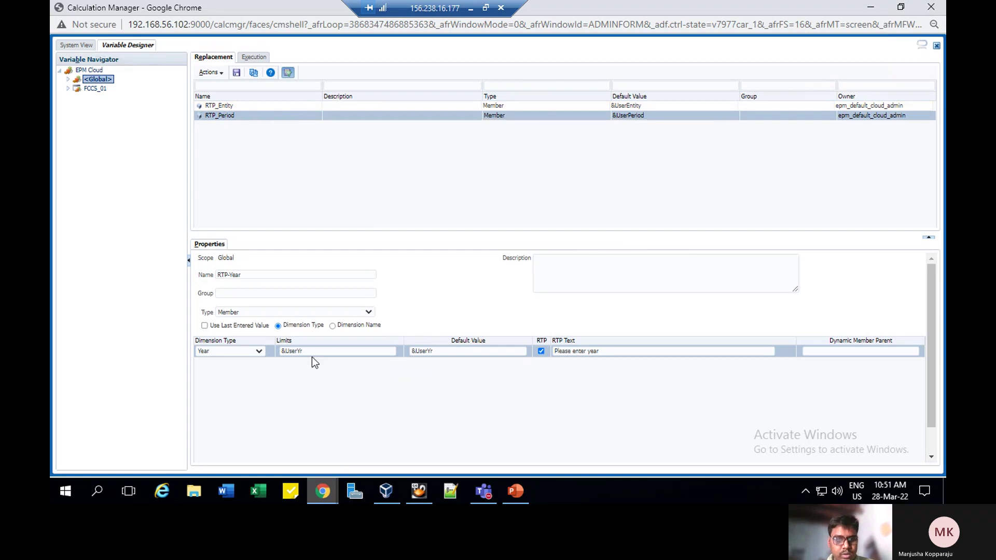
Step: Rename the year variable to RTP_Year and save it
left_click(233, 272)
key("BackSpace")
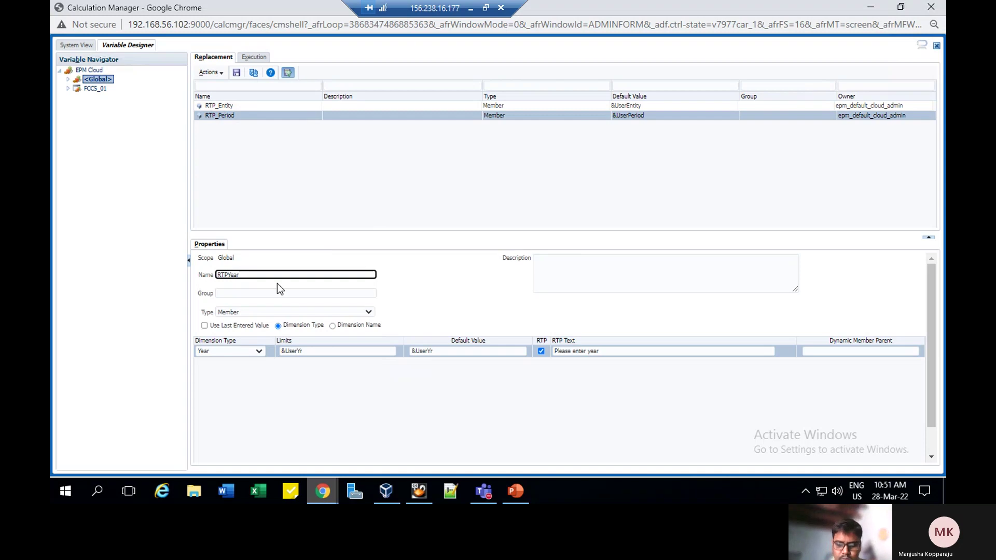
type("_")
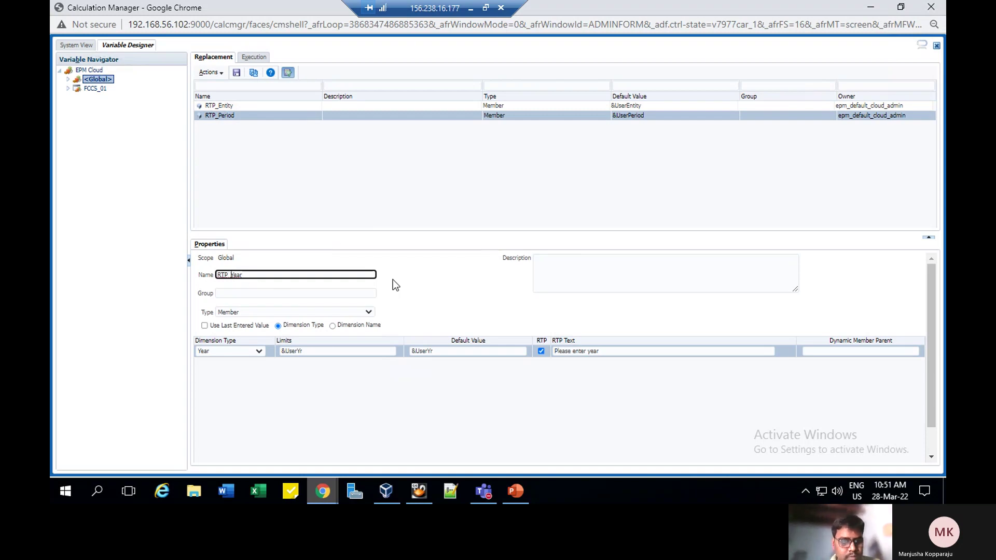
left_click(237, 73)
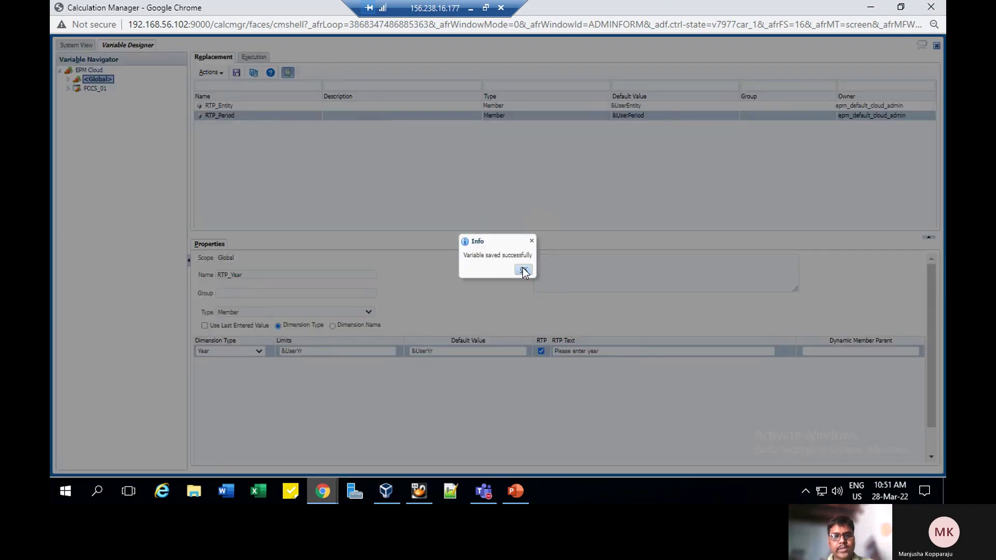
left_click(522, 270)
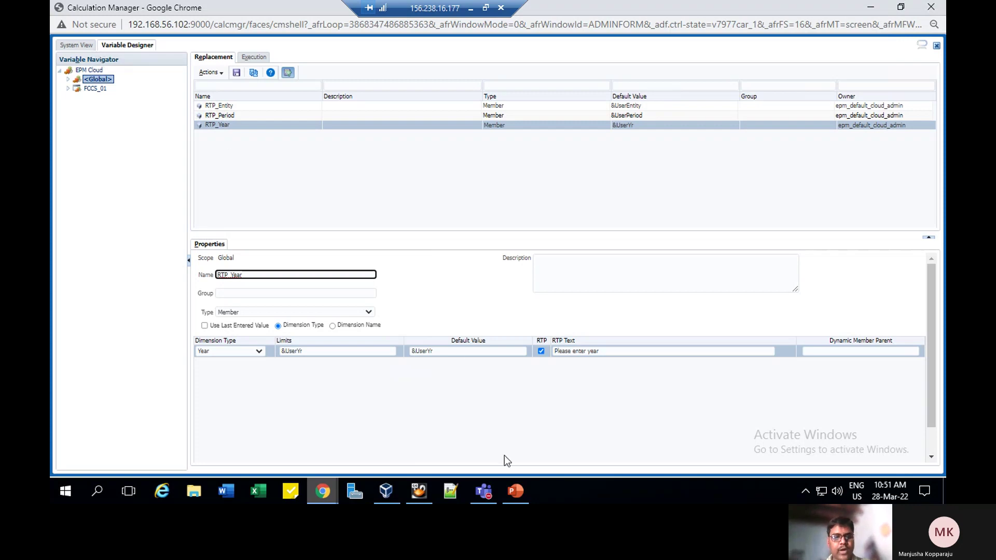
Step: Switch to PowerPoint to read the questions on the "Usage of user var in RTP" slide and return to Calculation Manager
left_click(516, 493)
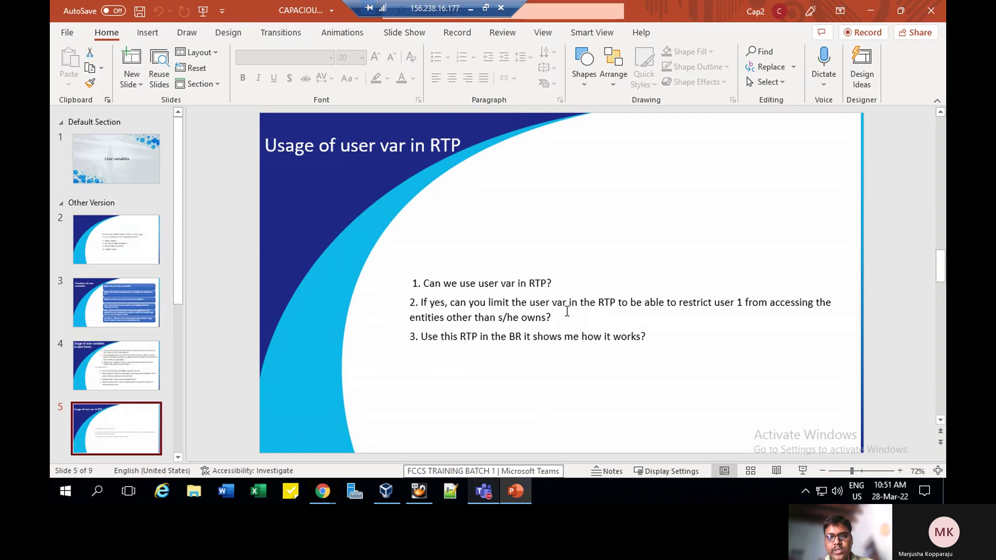
left_click(516, 493)
left_click(521, 490)
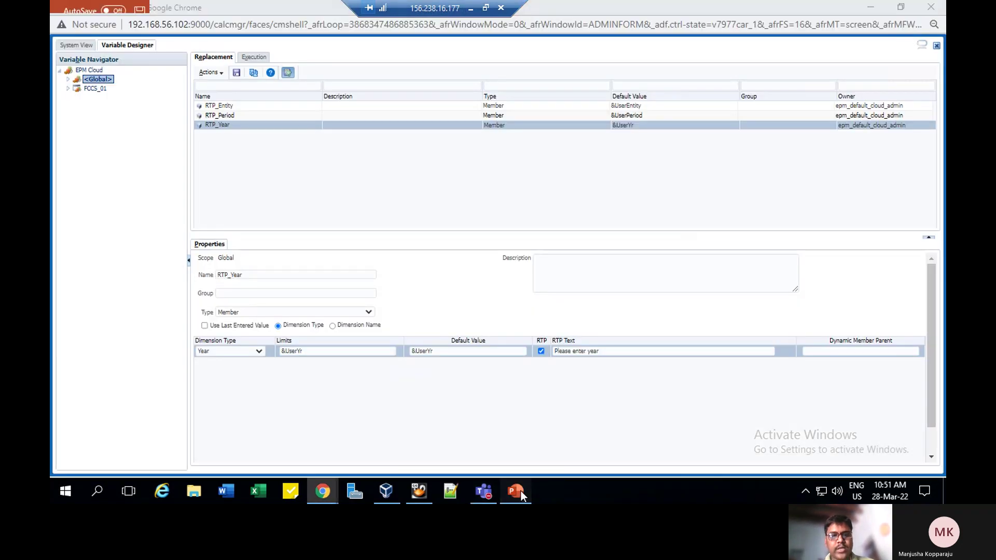
left_click(520, 490)
left_click(521, 495)
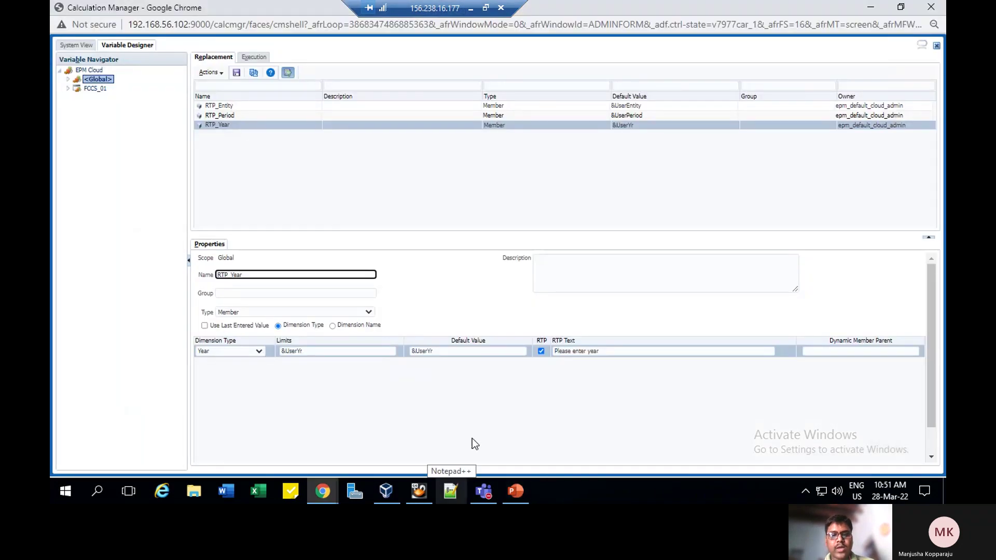
left_click(516, 492)
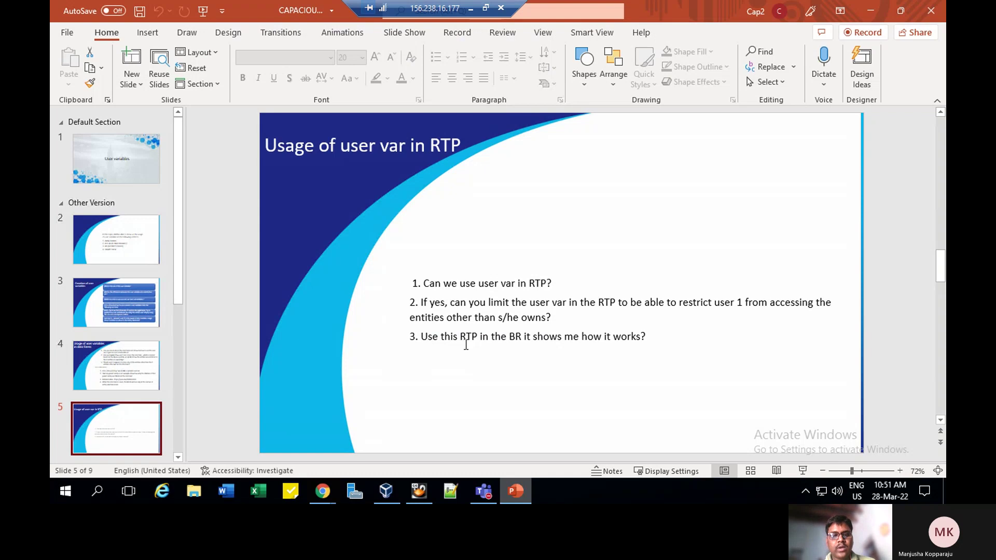
left_click(516, 492)
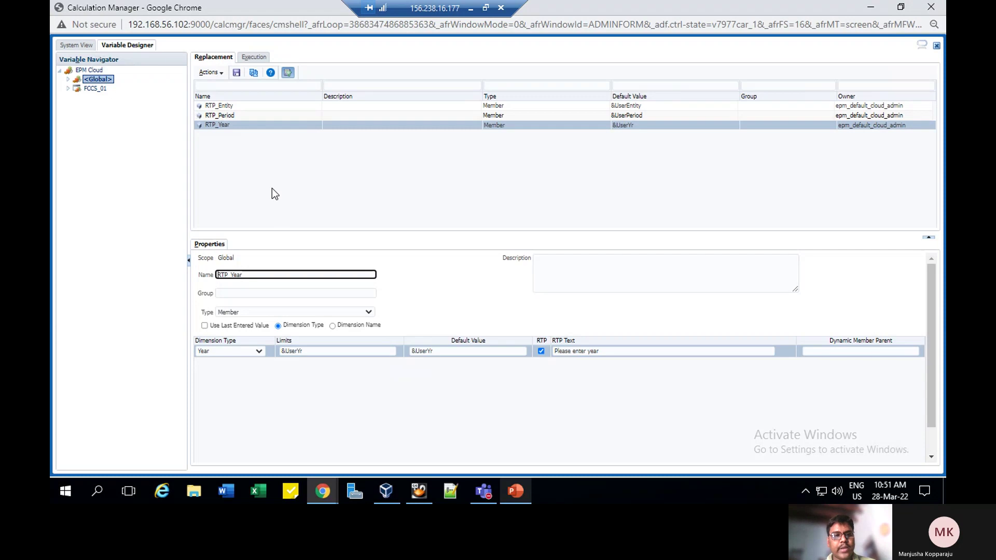
left_click(517, 490)
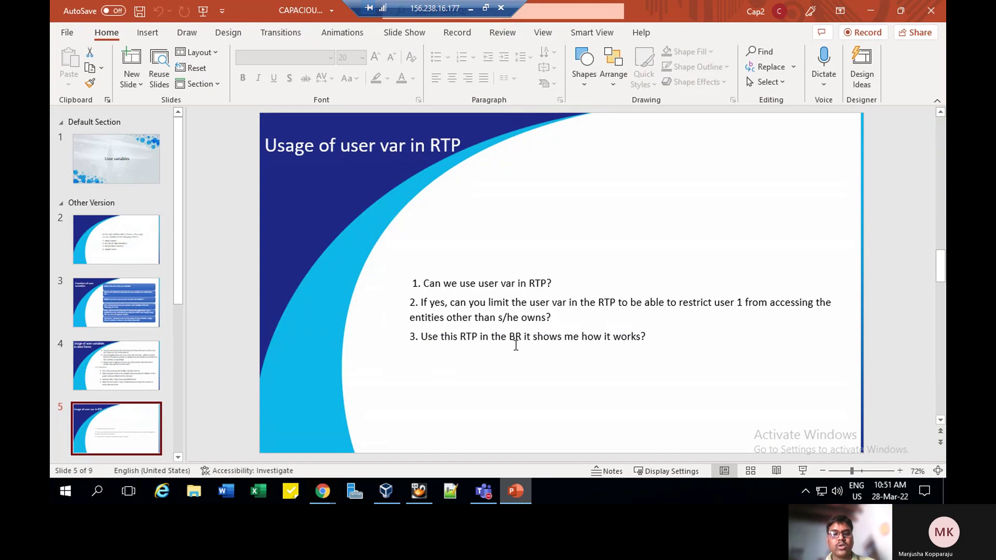
left_click(521, 490)
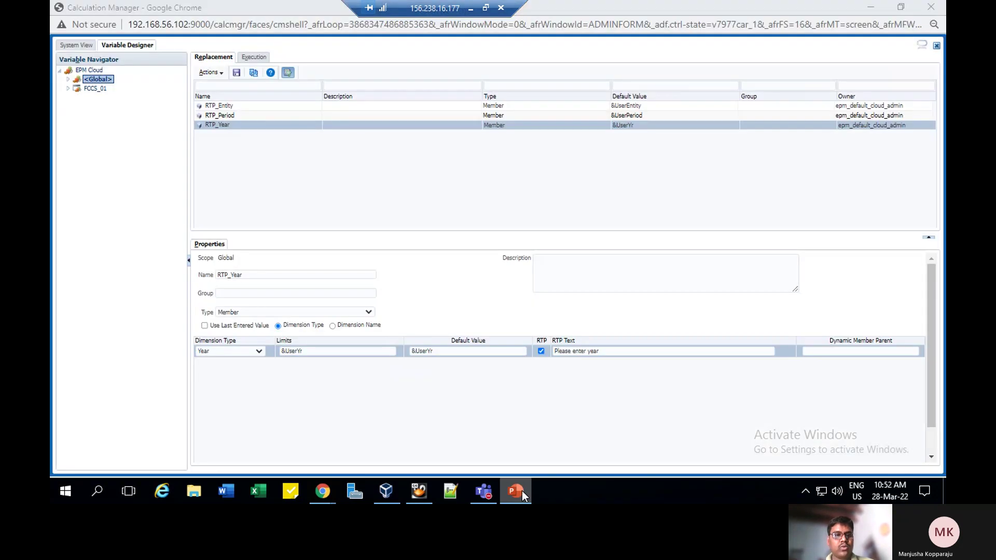
Step: Start a new rule under the Consol cube's Rules in FCCS_01
left_click(76, 47)
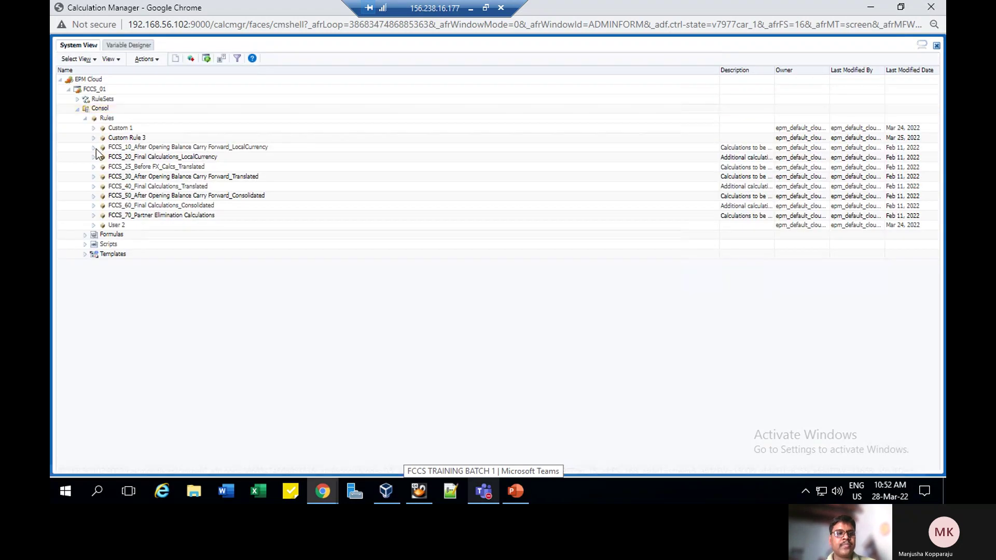
left_click(110, 117)
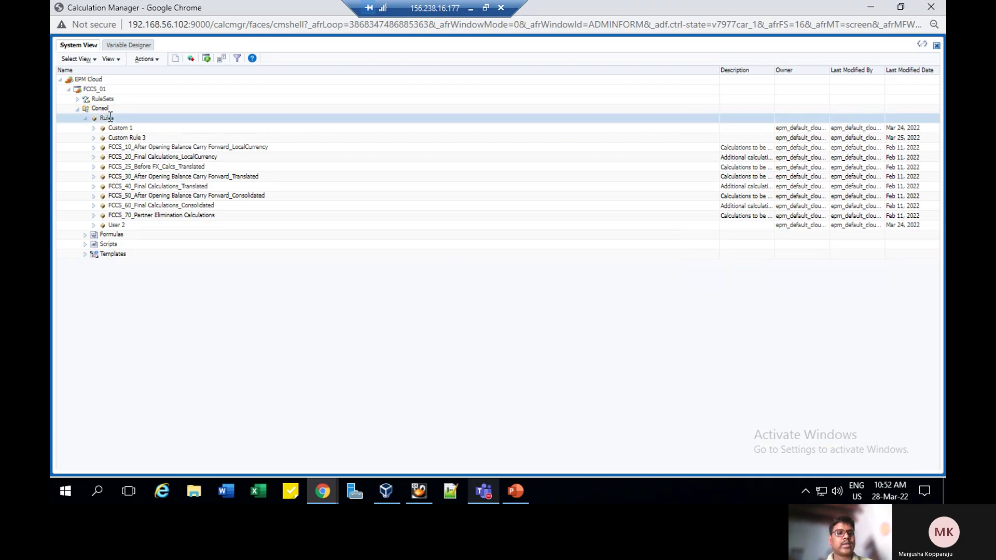
right_click(109, 117)
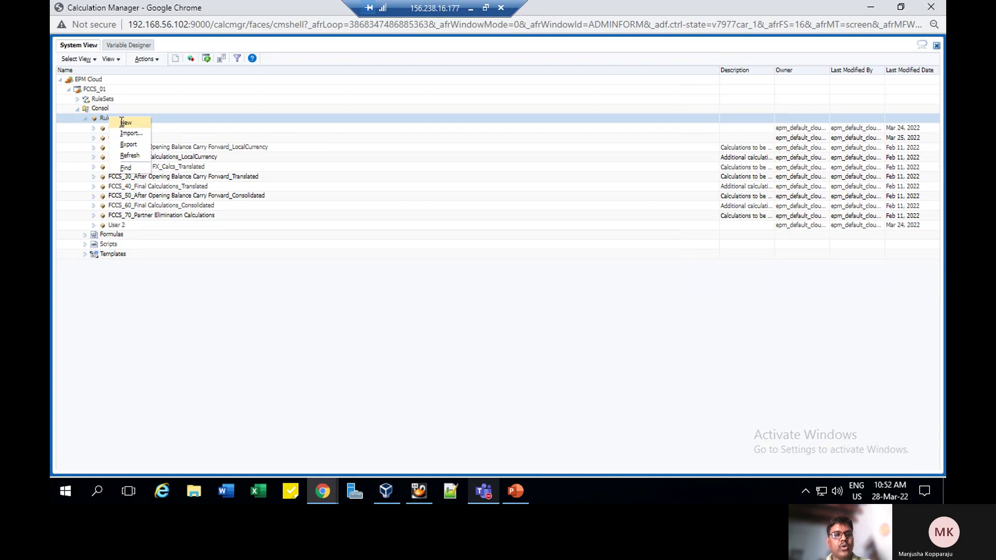
left_click(125, 122)
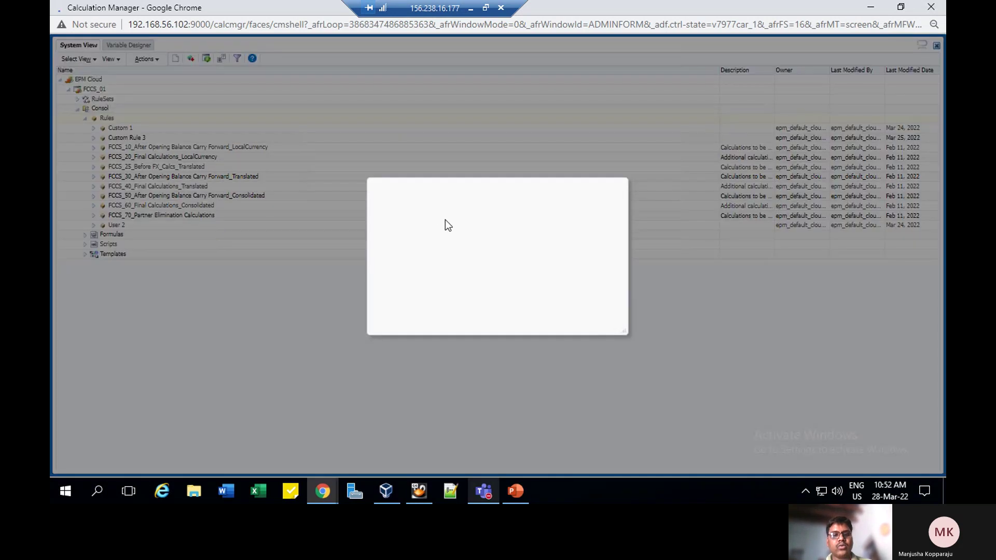
Step: Name the new rule "User Variable rule" and create it in the Consol cube of FCCS_01
left_click(468, 209)
type("U")
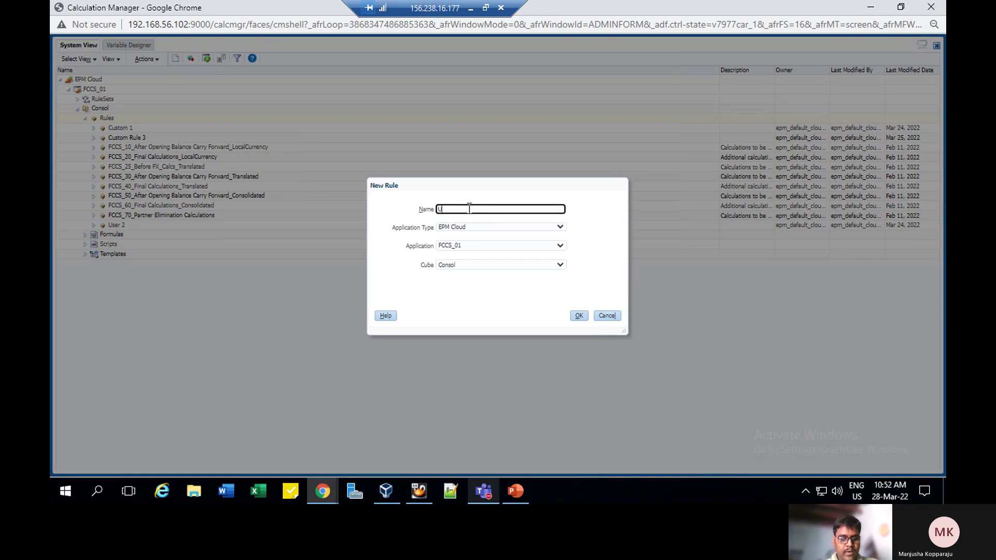
type("ser Ba")
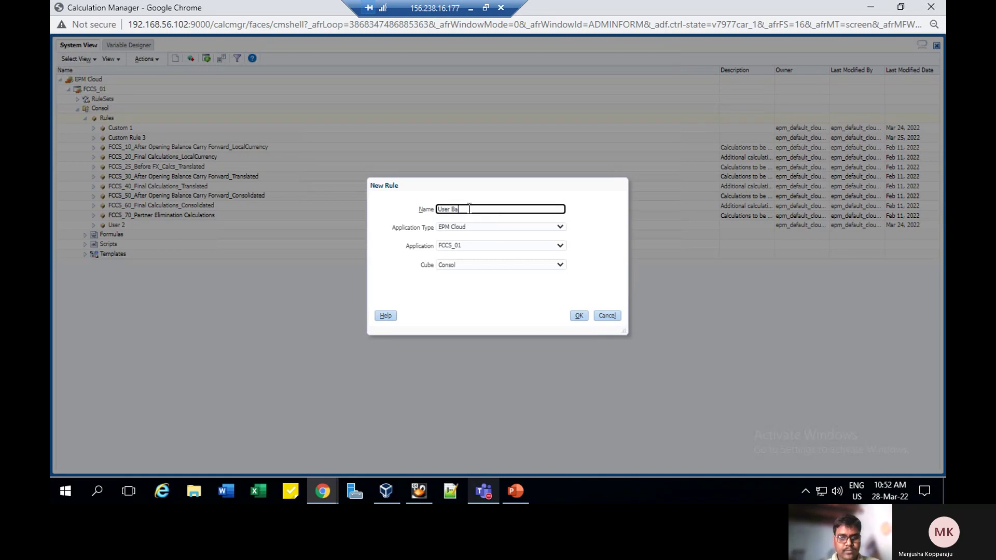
key("BackSpace")
key("BackSpace")
type("varia")
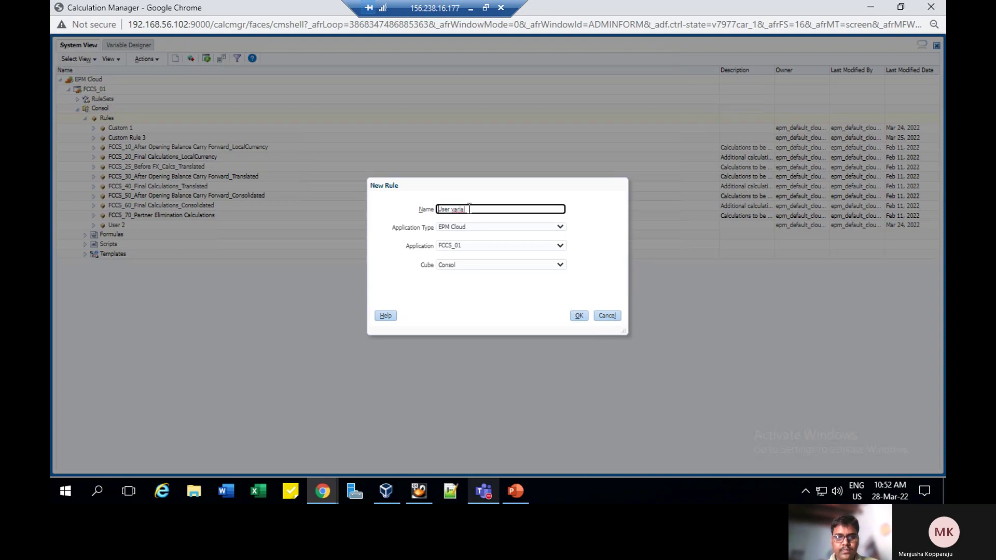
type("ble")
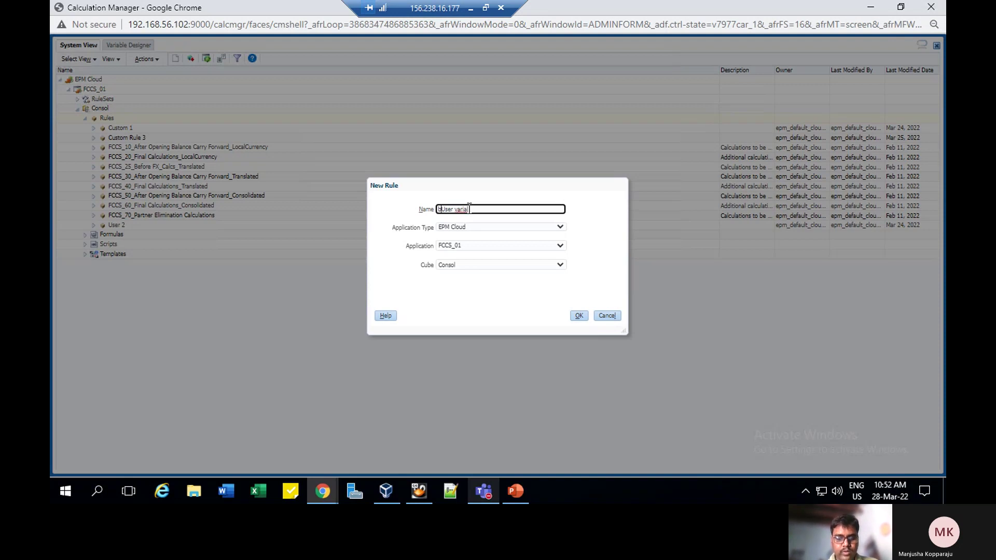
key("BackSpace")
key("BackSpace")
key("BackSpace")
key("Delete")
double_click(469, 206)
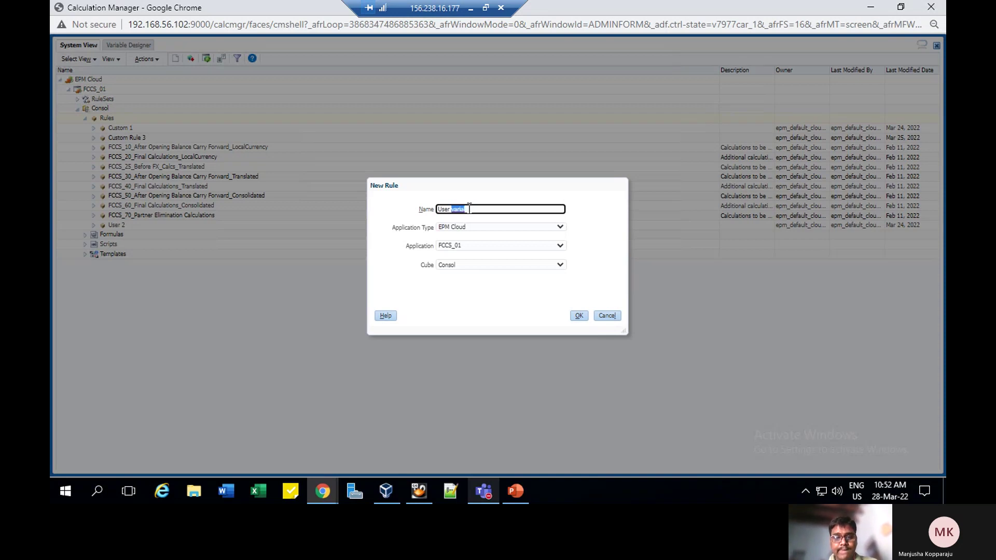
type("Var")
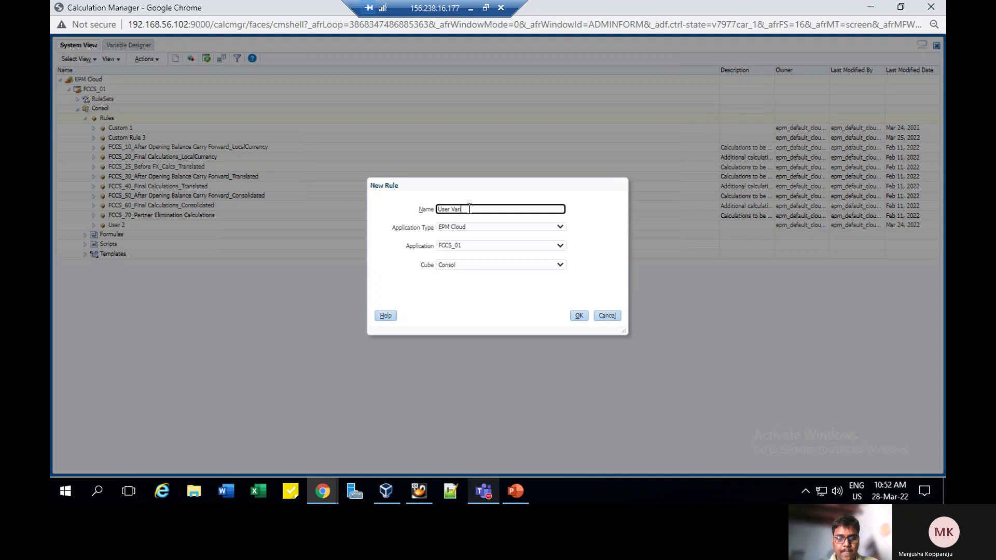
type("ialble")
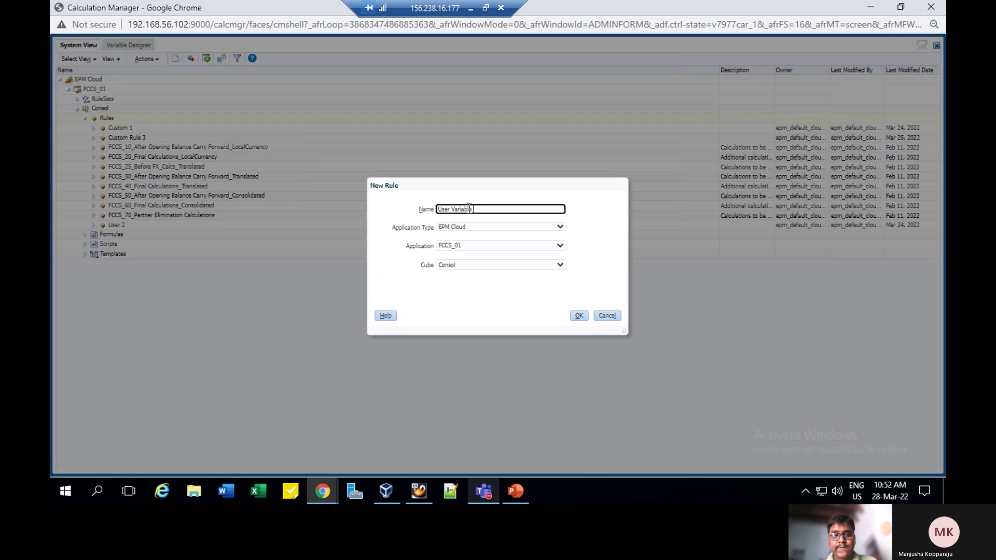
type(" rule")
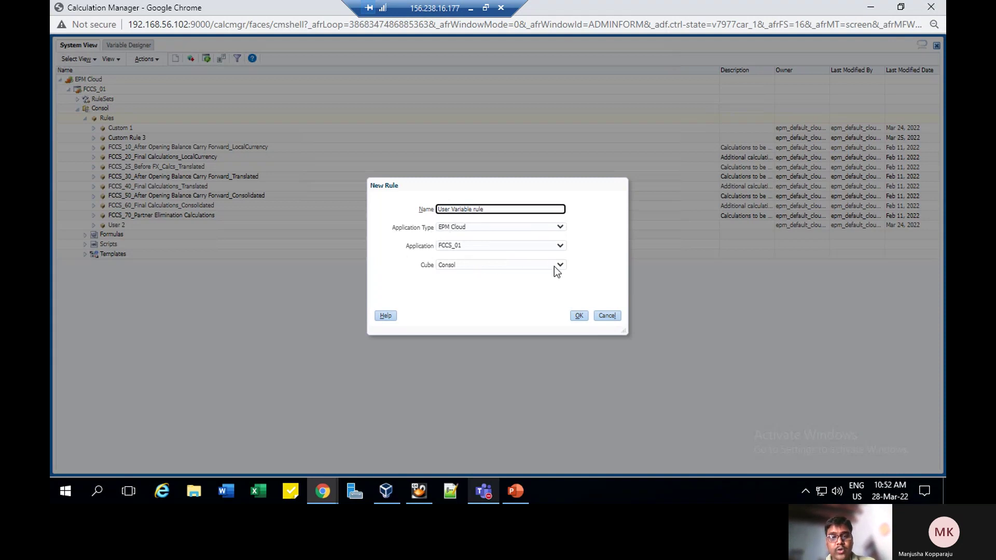
left_click(576, 315)
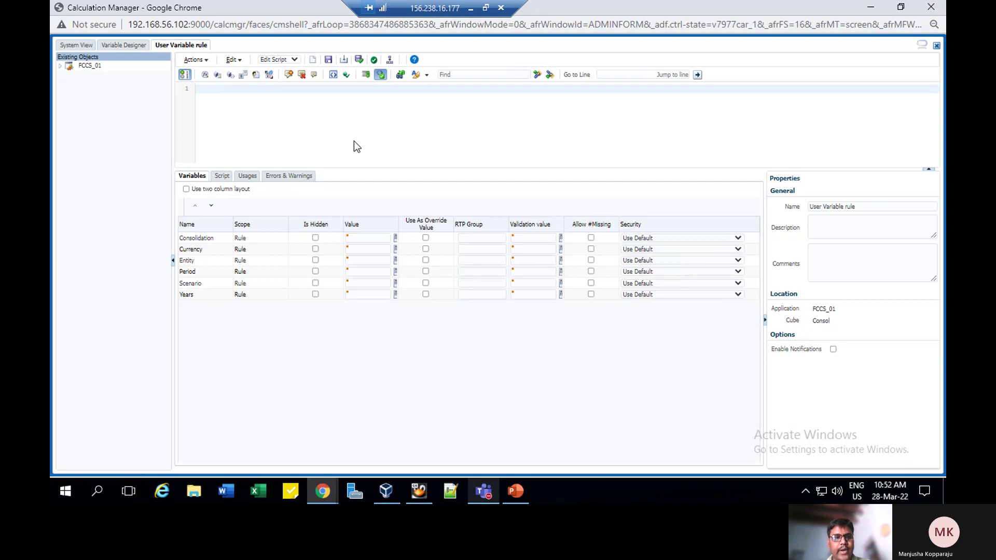
Step: Write a FIX line followed by an ENDFIX line in the script of User Variable rule
left_click(130, 45)
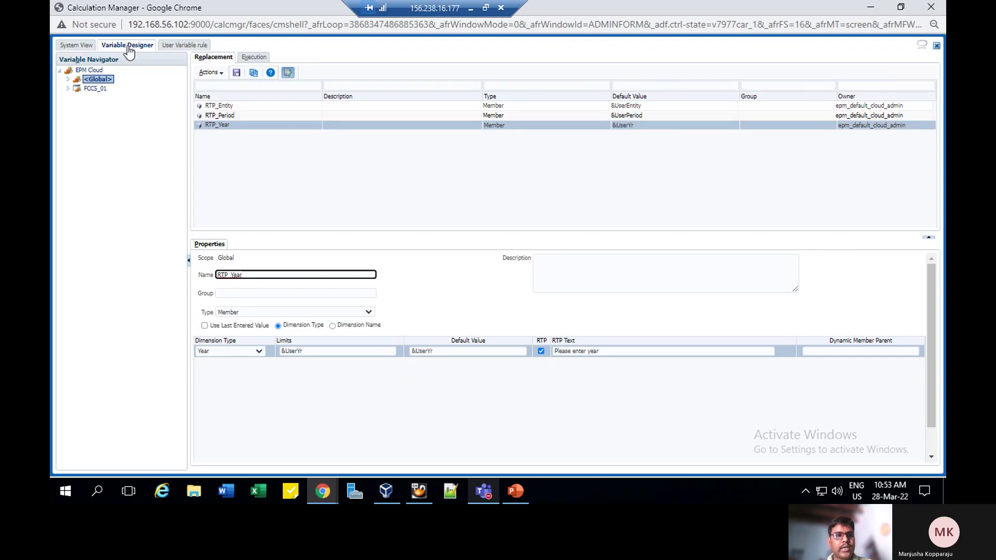
left_click(180, 47)
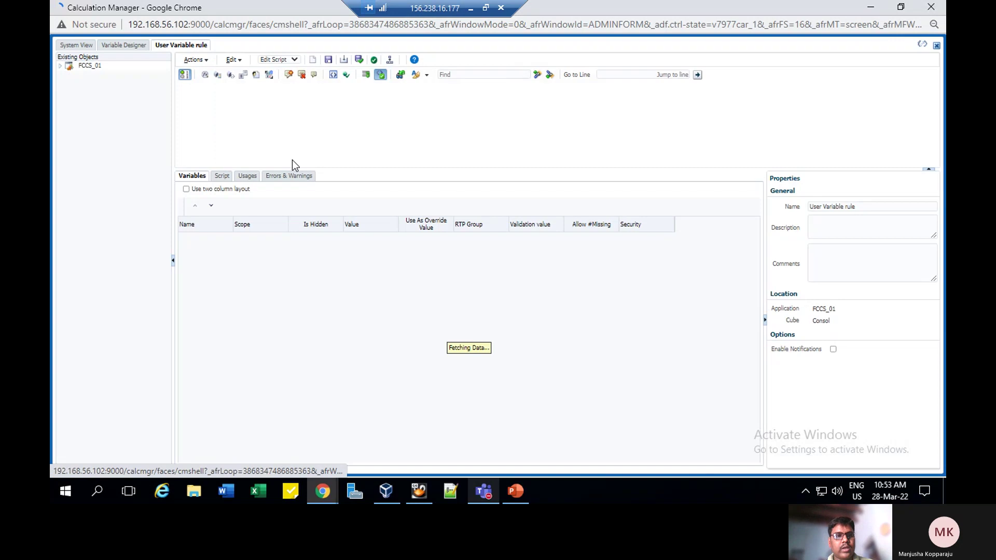
left_click(216, 89)
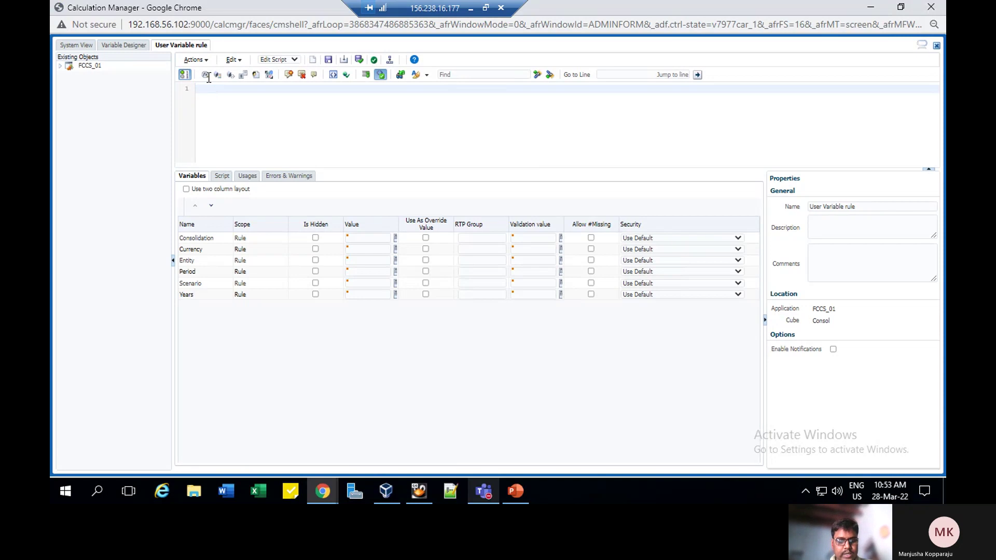
type("FIX")
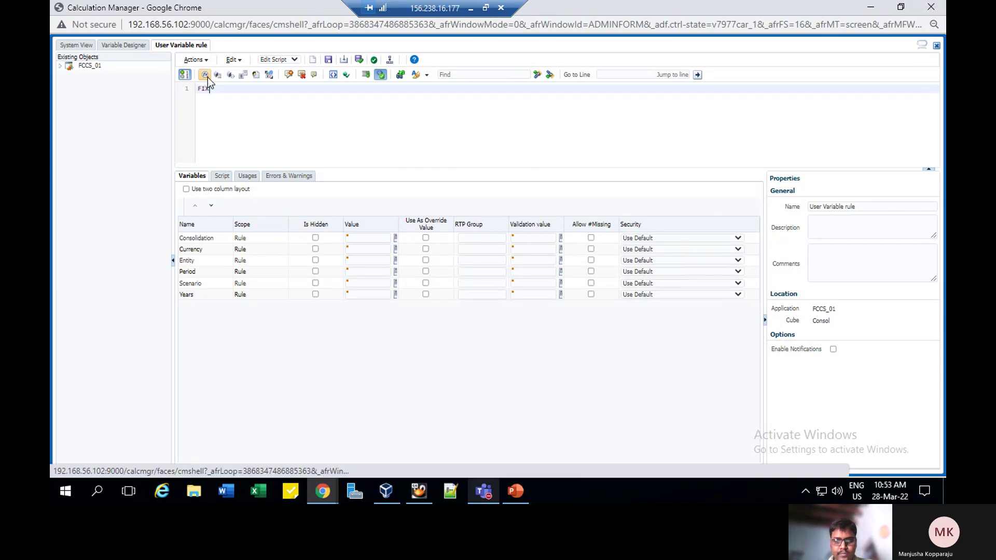
key("Return")
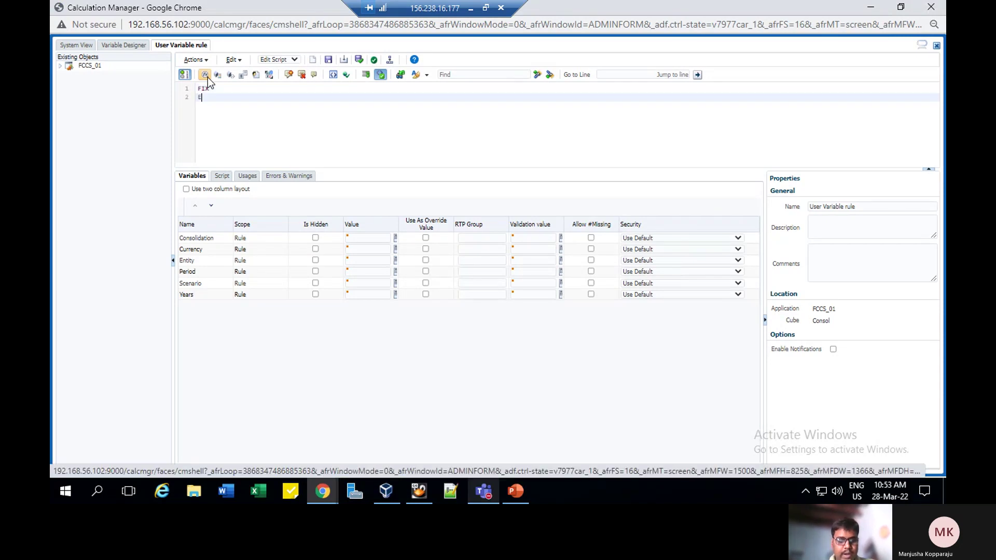
type("ENDFIX")
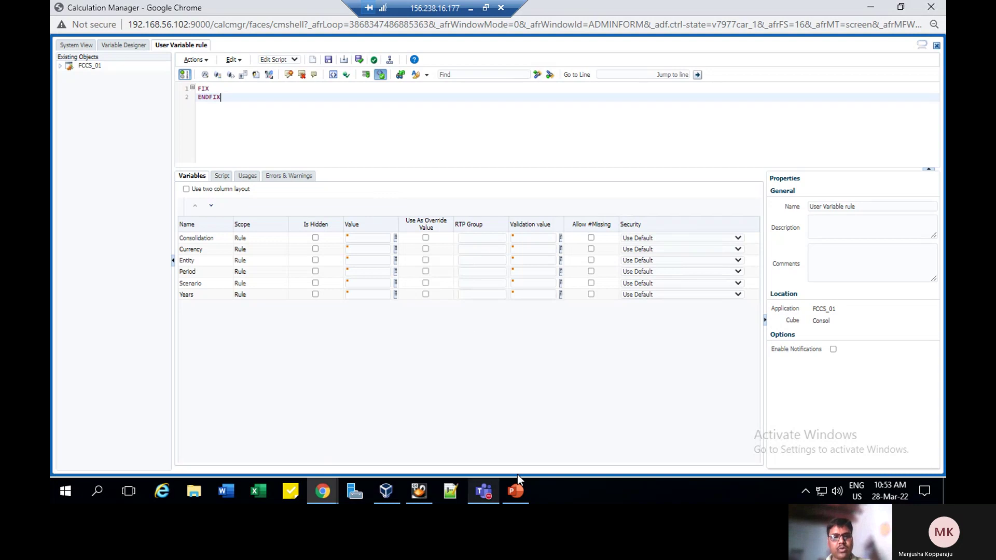
Step: Switch to PowerPoint and show slide 6, "Usage of user var in BR"
left_click(515, 492)
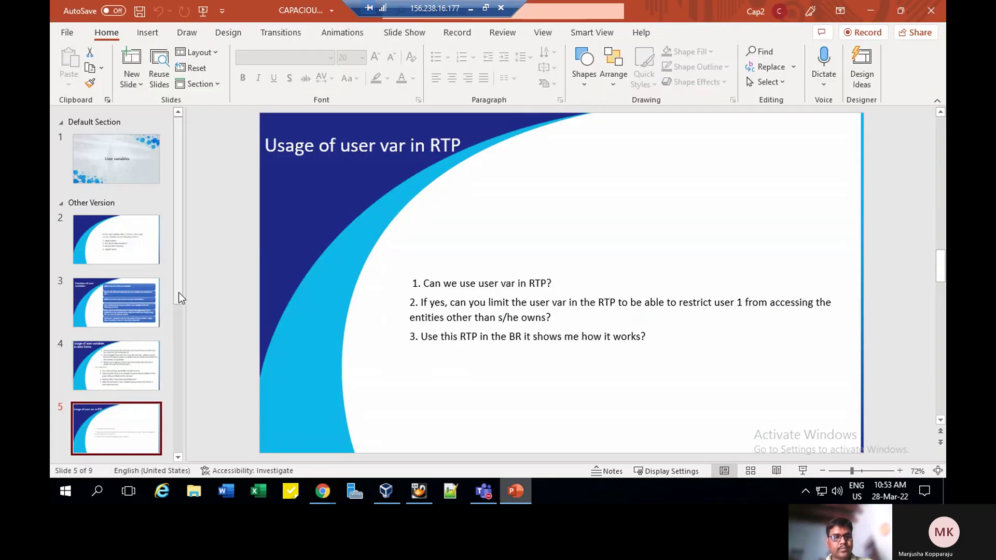
left_click_drag(178, 292, 178, 370)
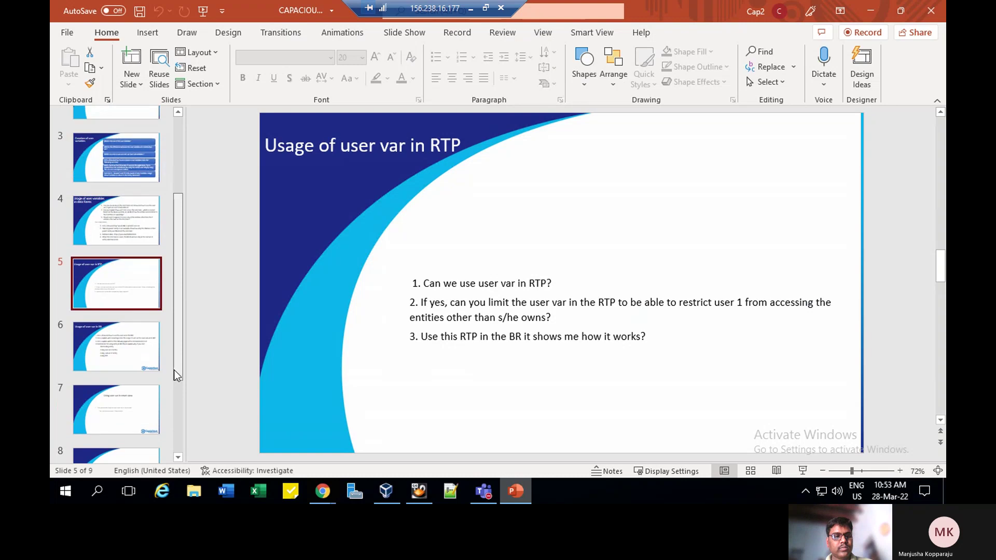
left_click(116, 353)
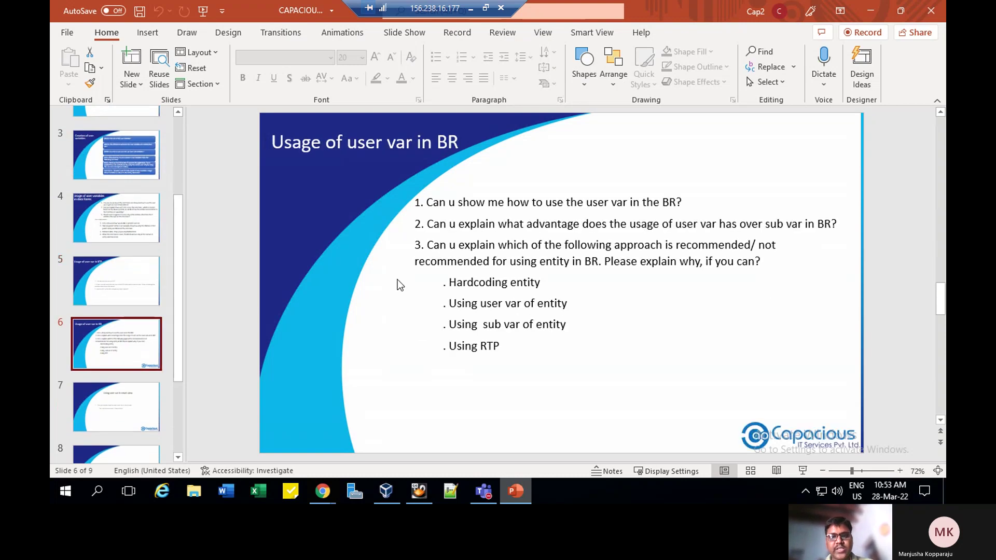
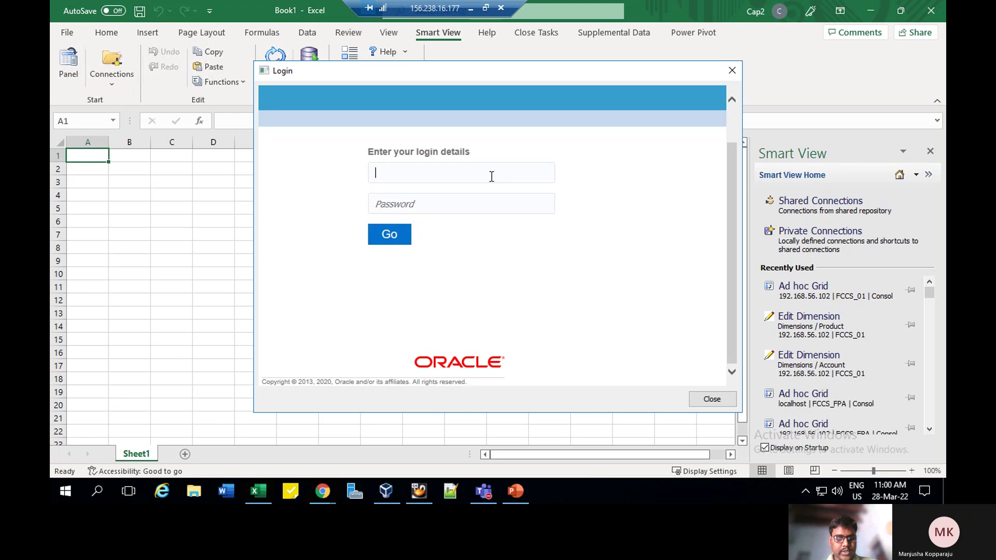
Step: Sign in to the Smart View connection as epm_default_cloud_admin with the account password
type("pm_default_")
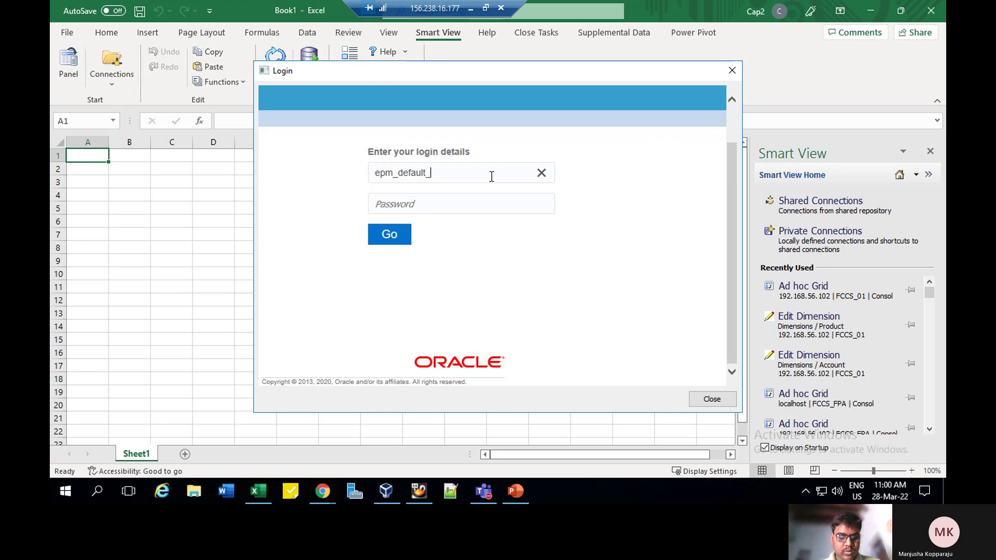
type("cloud")
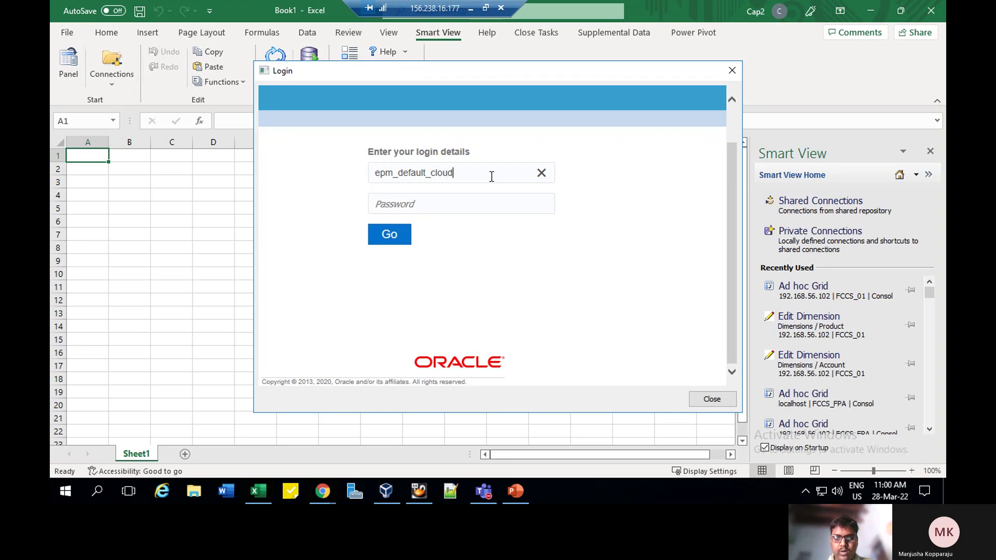
type("_admin")
left_click(460, 211)
type("••")
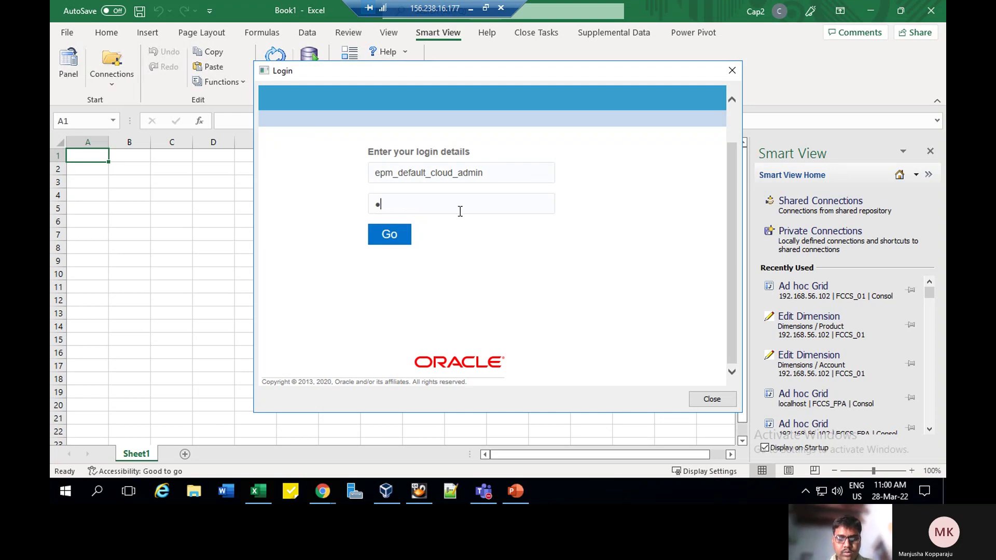
type("••••")
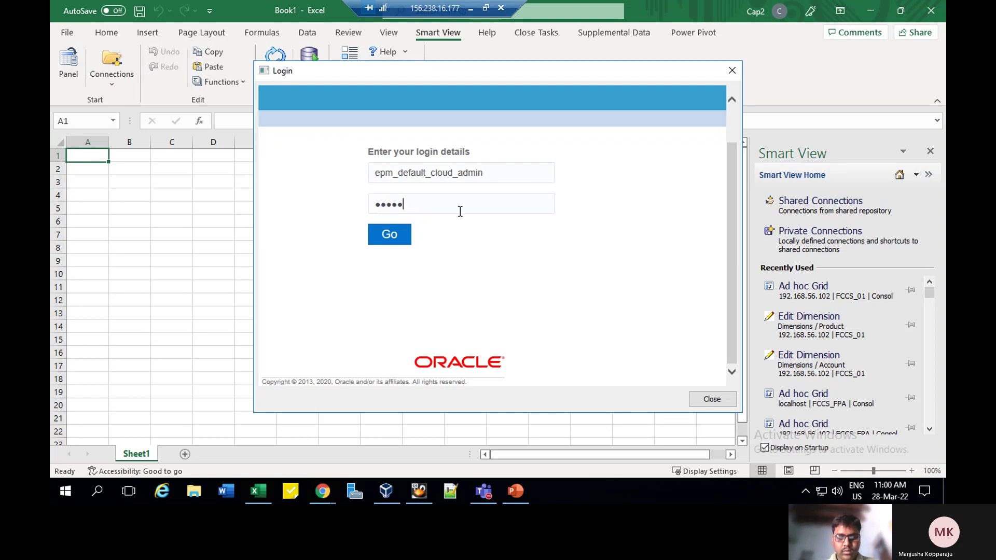
type("••")
left_click(390, 236)
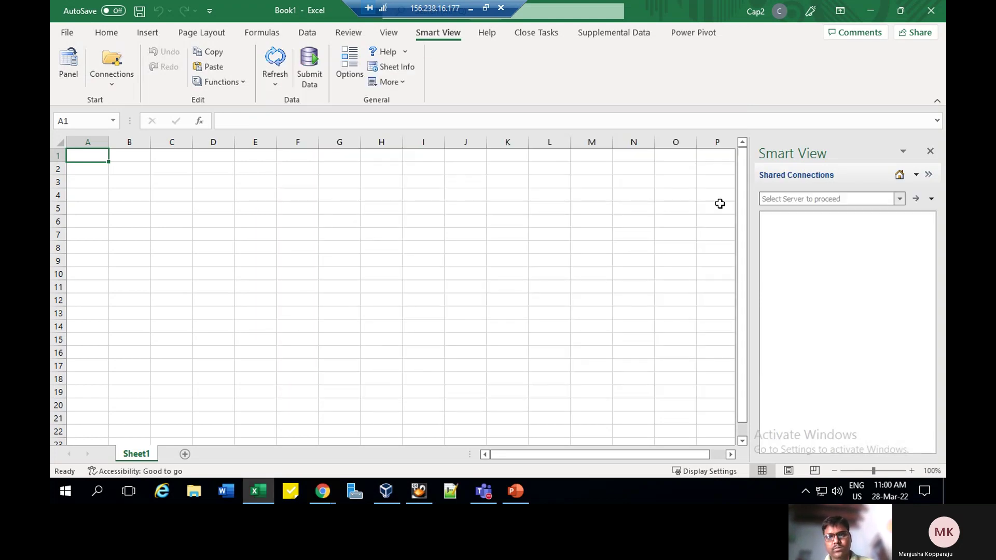
Step: Select the EPM Cloud shared connection and expand server 192.168.56.102 through FCCS_01 and Library to the Data Entry folder
left_click(899, 198)
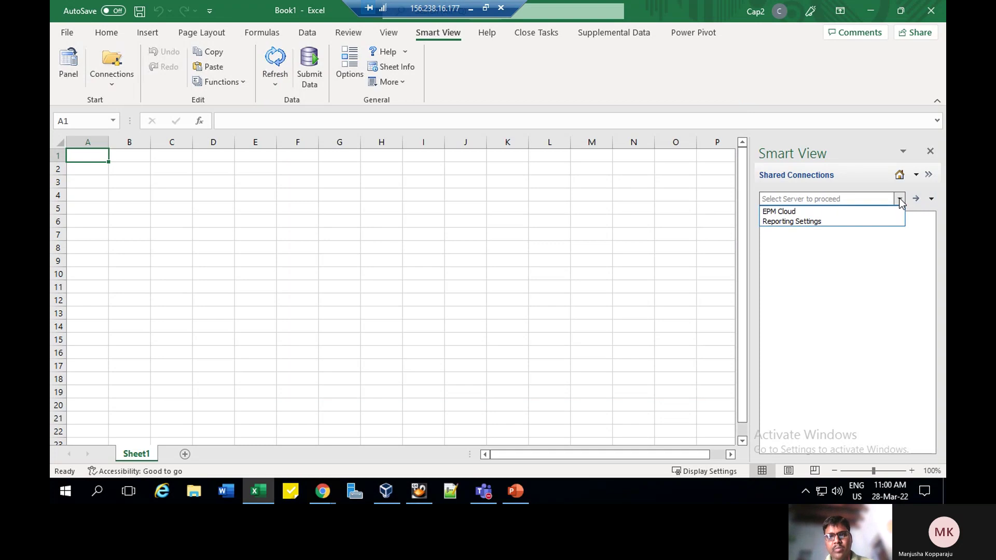
left_click(788, 212)
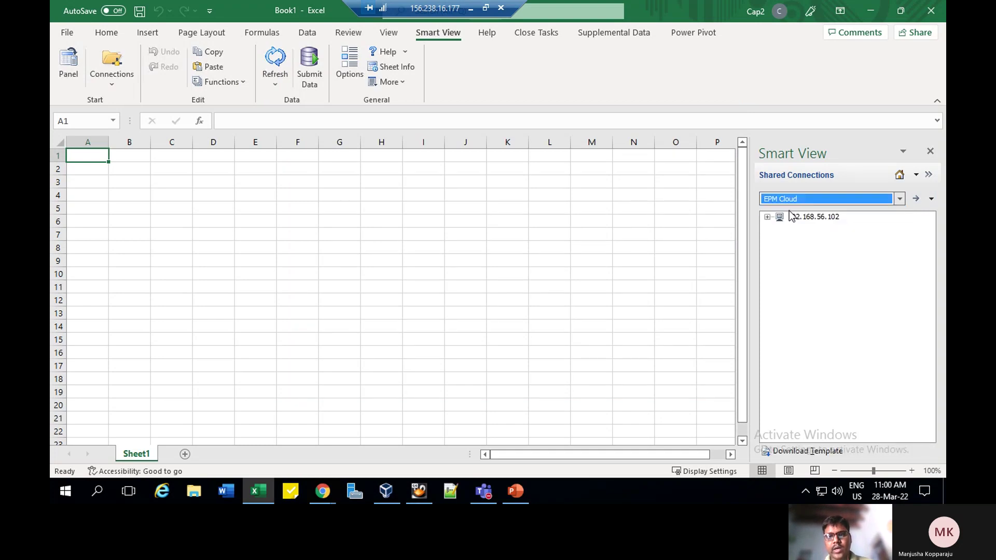
left_click(767, 217)
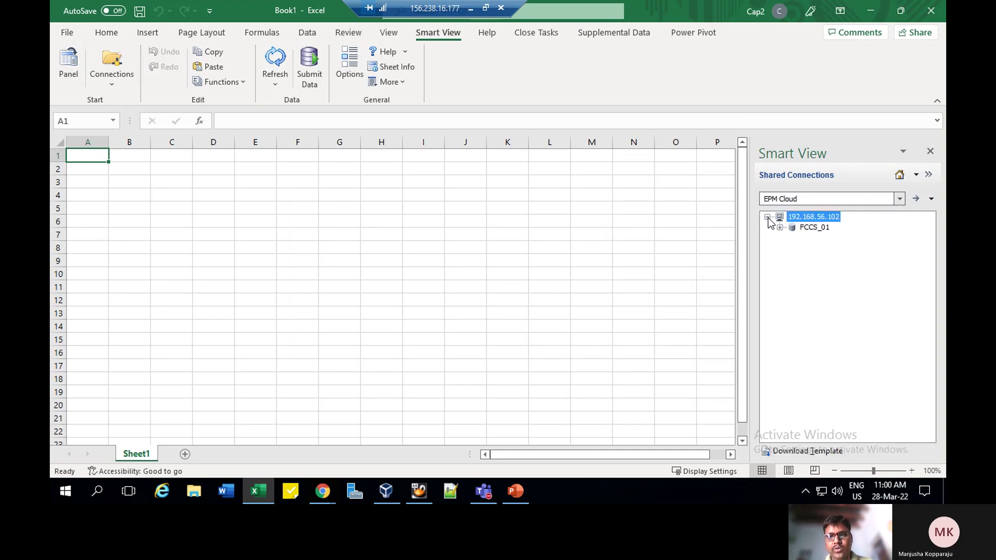
left_click(778, 226)
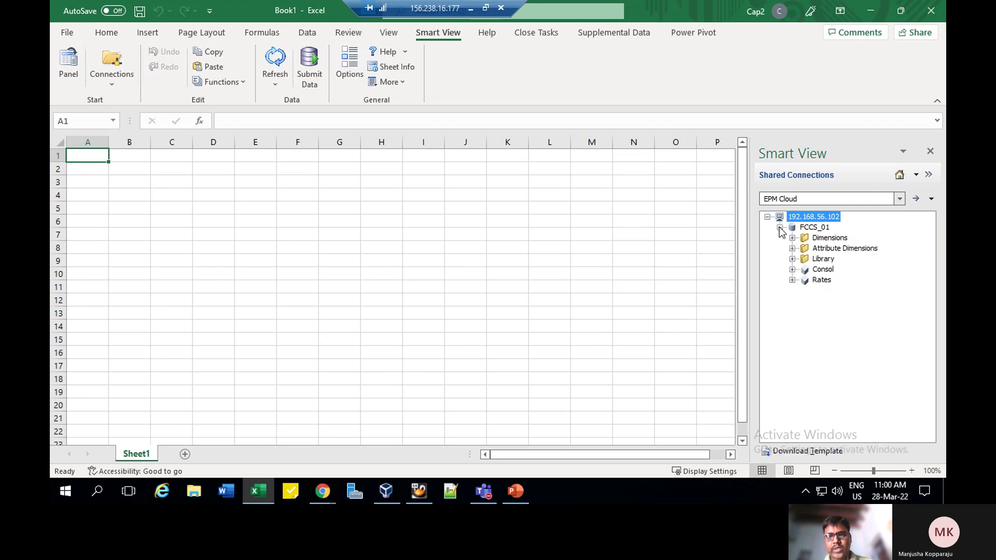
left_click(792, 260)
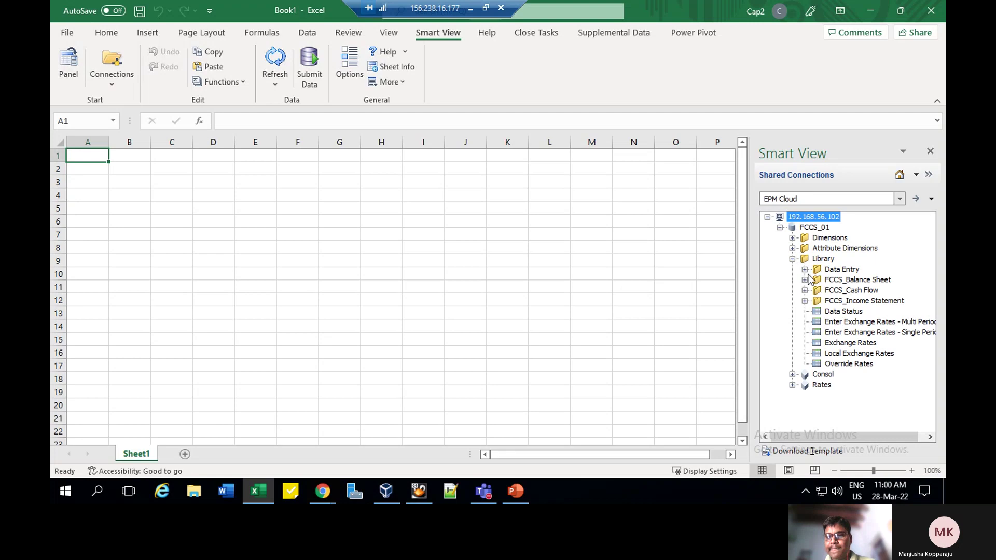
left_click(806, 269)
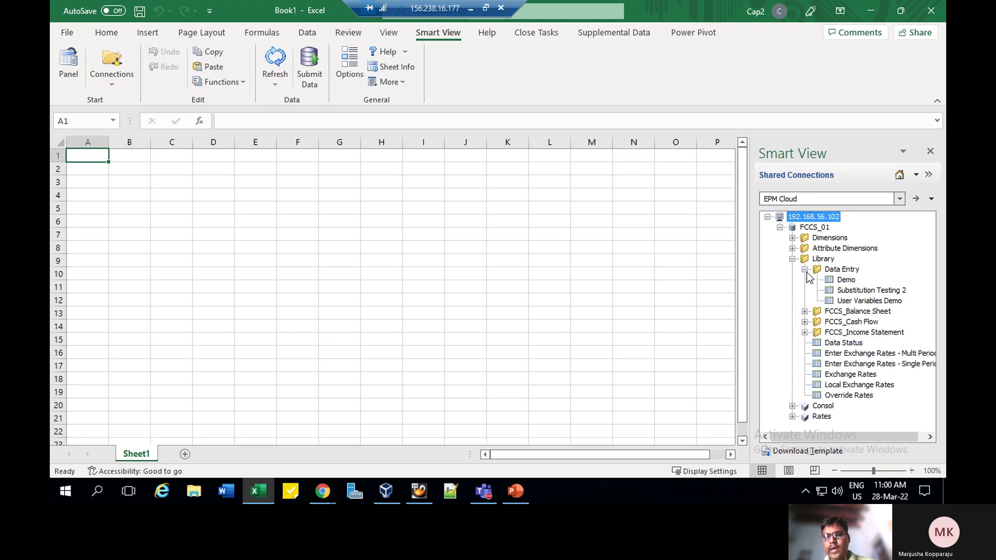
Step: Try to open the User Variables Demo form for ad hoc analysis
left_click(861, 302)
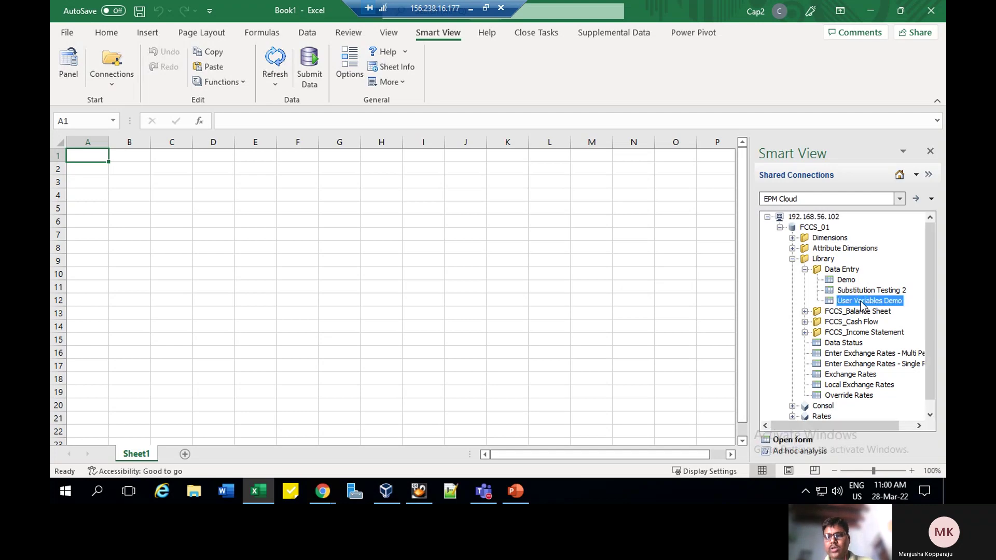
left_click(796, 452)
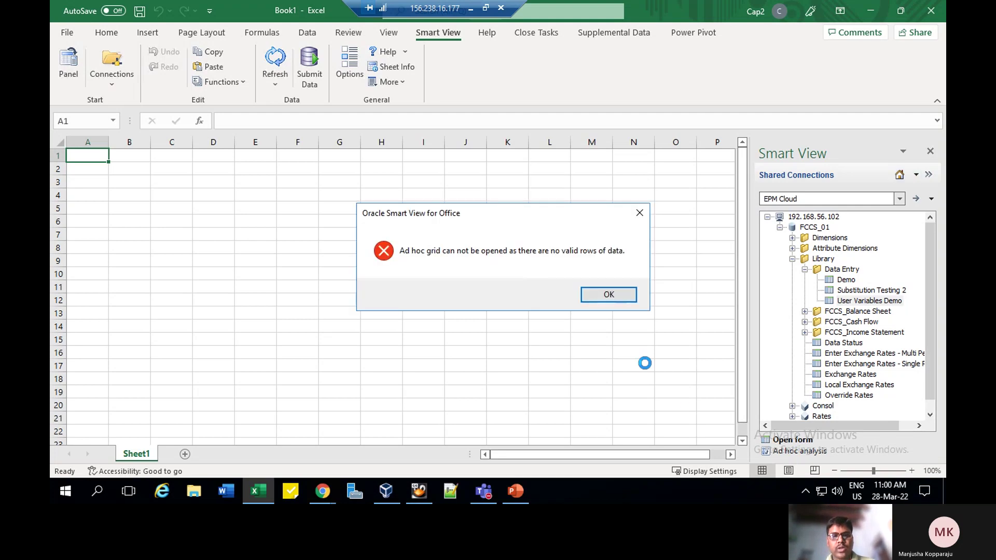
left_click(607, 294)
Step: Accept the Smart View data options with no row or column suppression selected
left_click(346, 67)
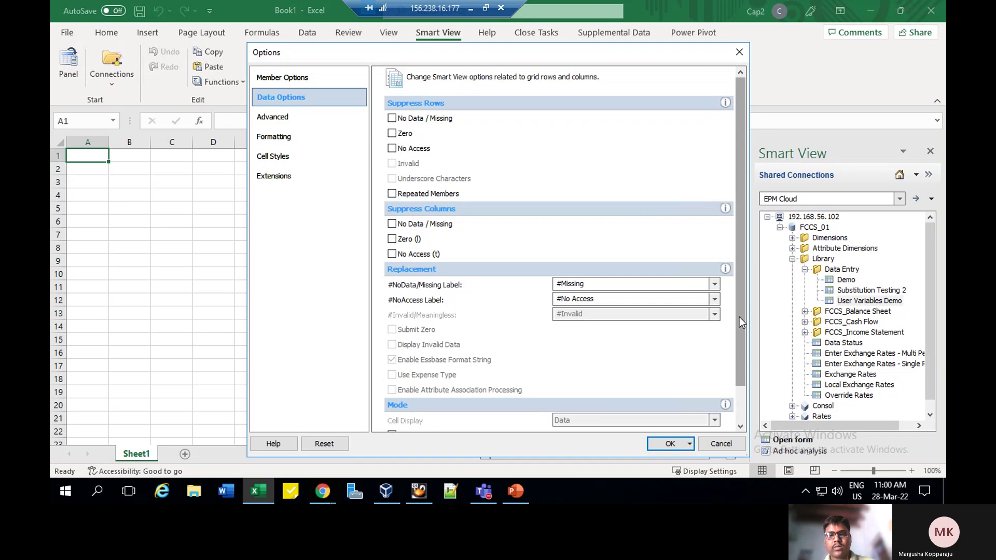
scroll(739, 316, "down", 3)
left_click(674, 447)
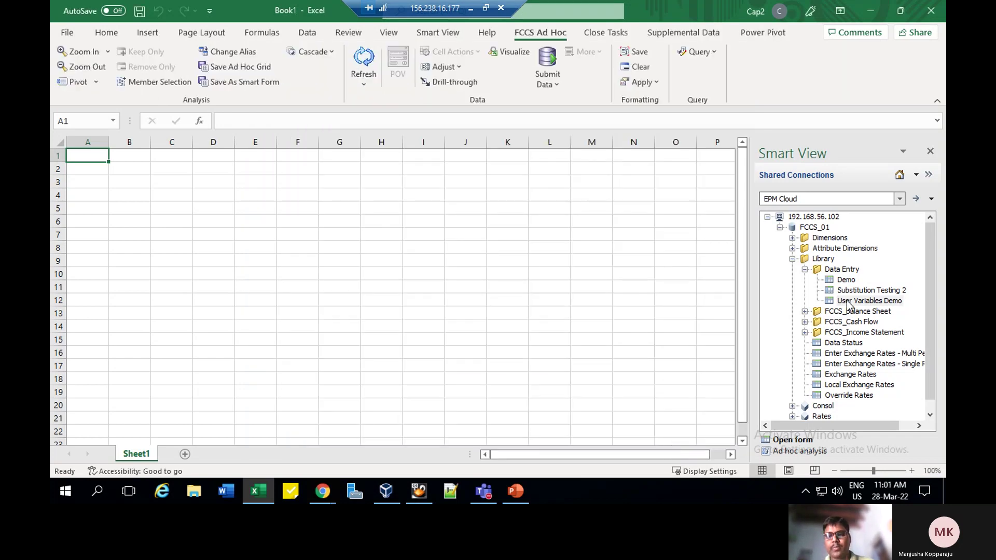
Step: Open the User Variables Demo form as an ad hoc grid and move the floating POV window clear of the data columns
left_click(847, 302)
left_click(792, 451)
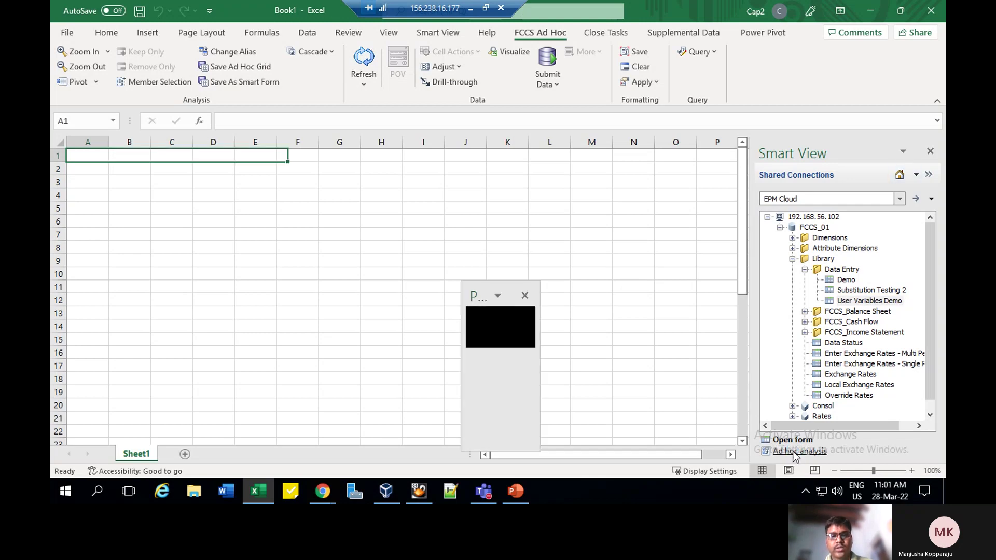
left_click_drag(524, 282, 672, 203)
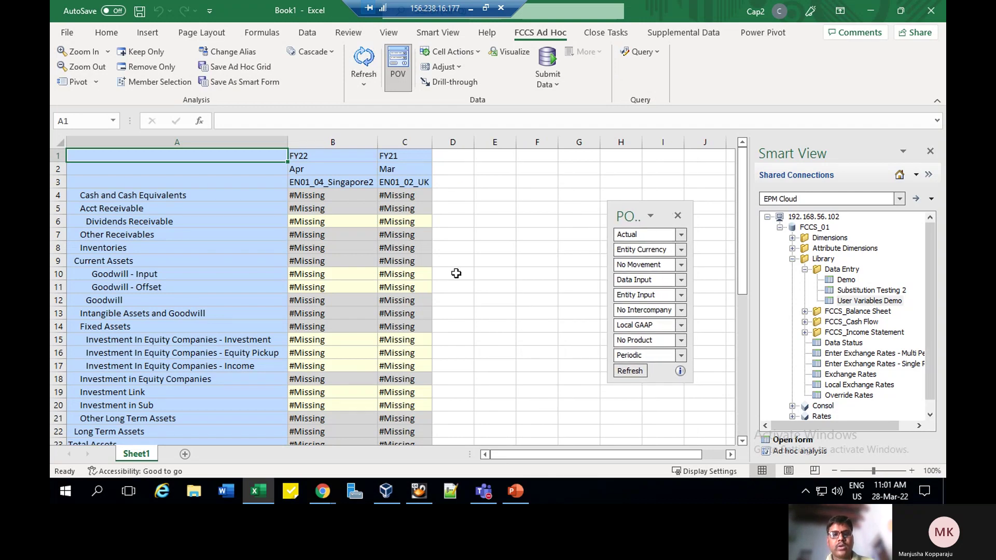
Step: Switch to FCCS in Chrome and check the members assigned to the user variables in User Preferences
left_click(266, 500)
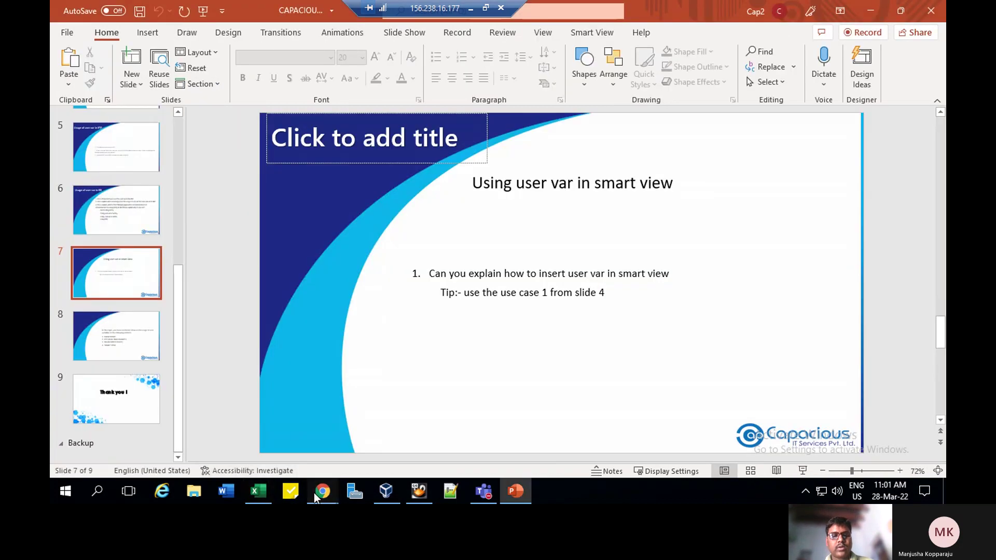
mouse_move(322, 491)
left_click(211, 426)
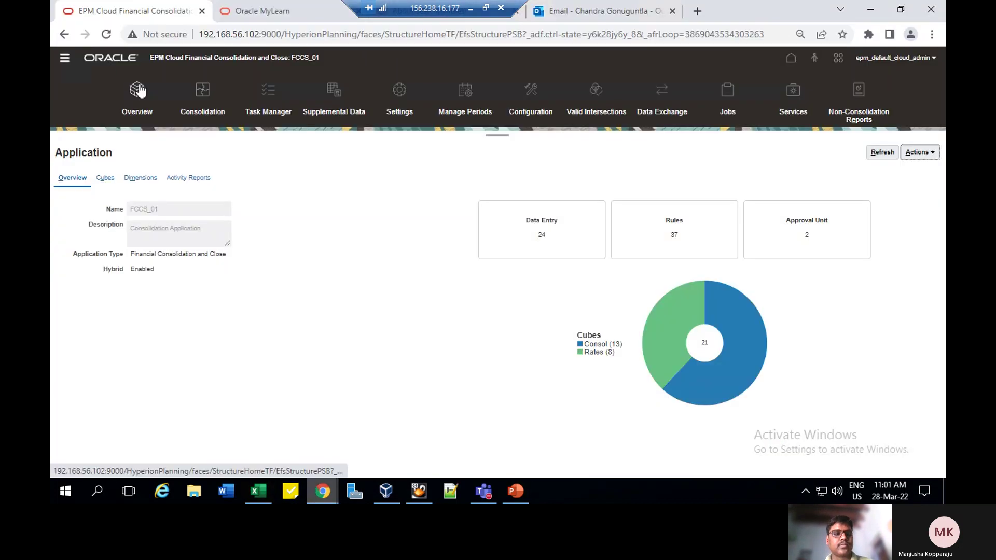
left_click(102, 62)
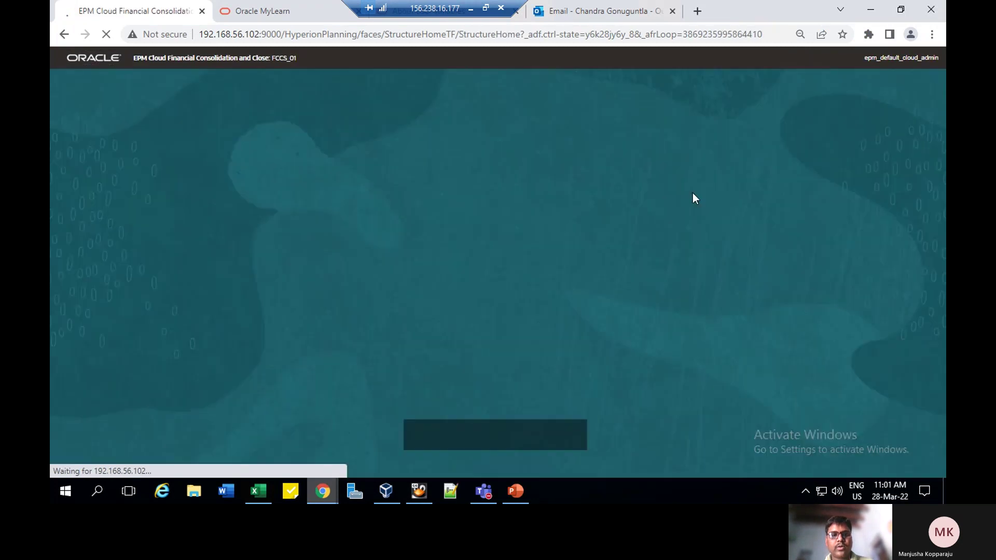
left_click(624, 216)
left_click(447, 289)
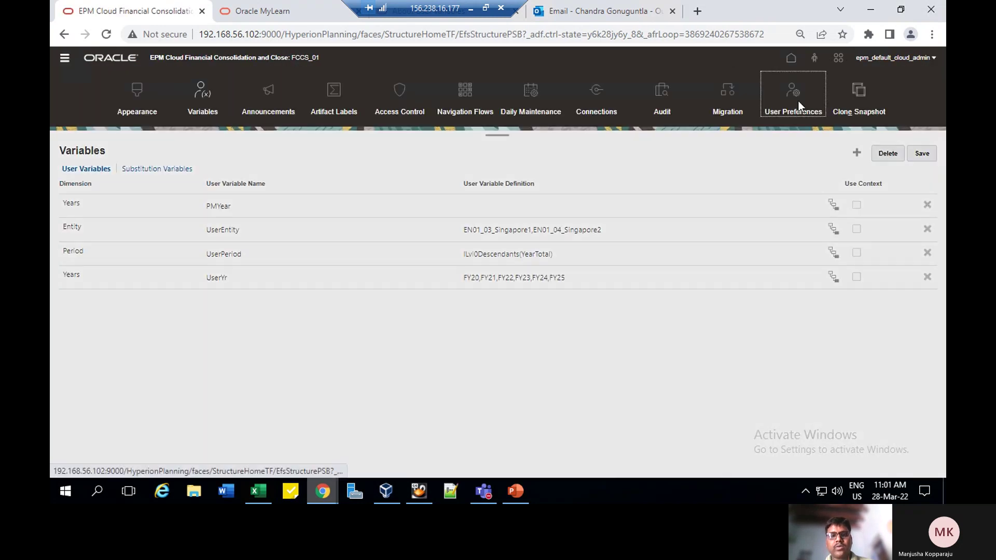
left_click(796, 104)
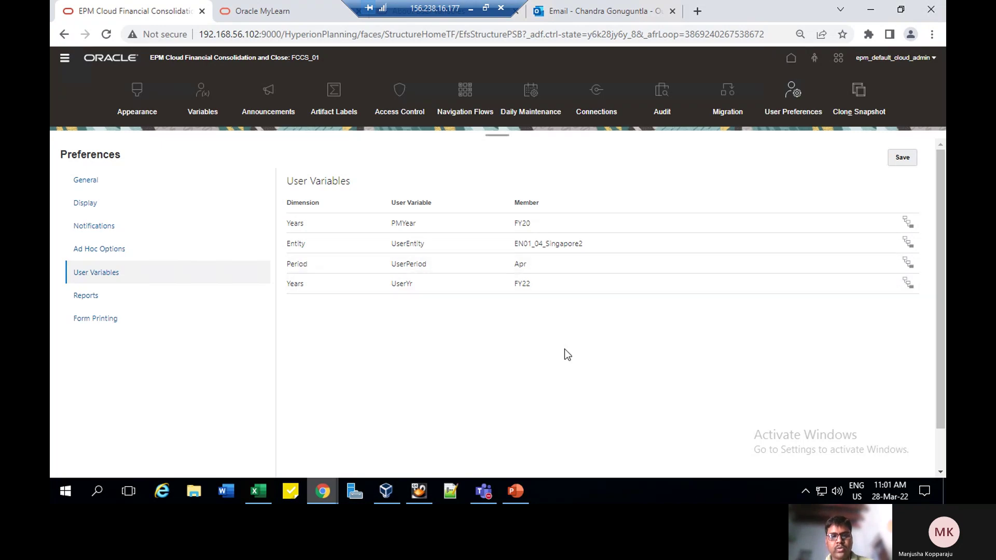
Step: Switch to the ad hoc grid in Excel and enter &UserYr in D1 and &UserPeriod in D2
left_click(259, 499)
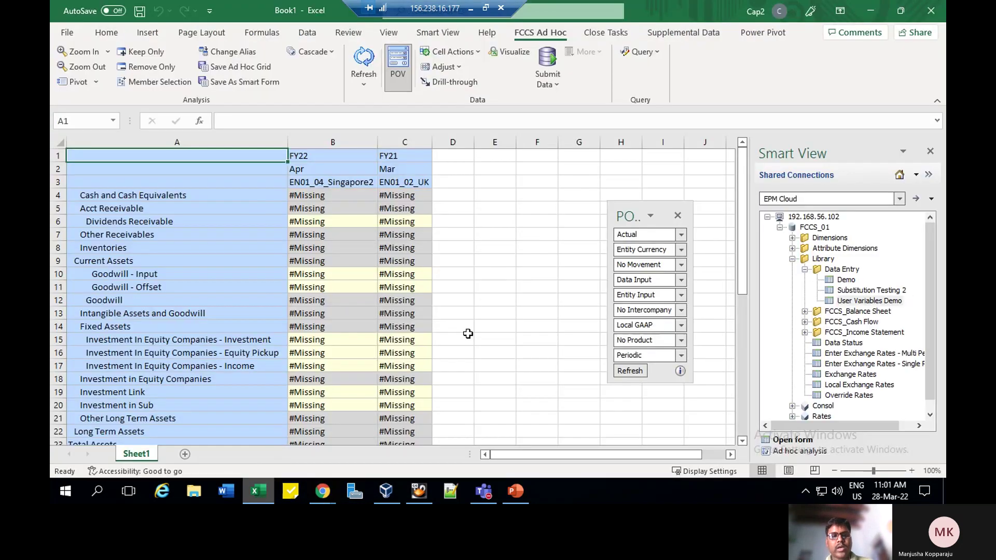
left_click(463, 156)
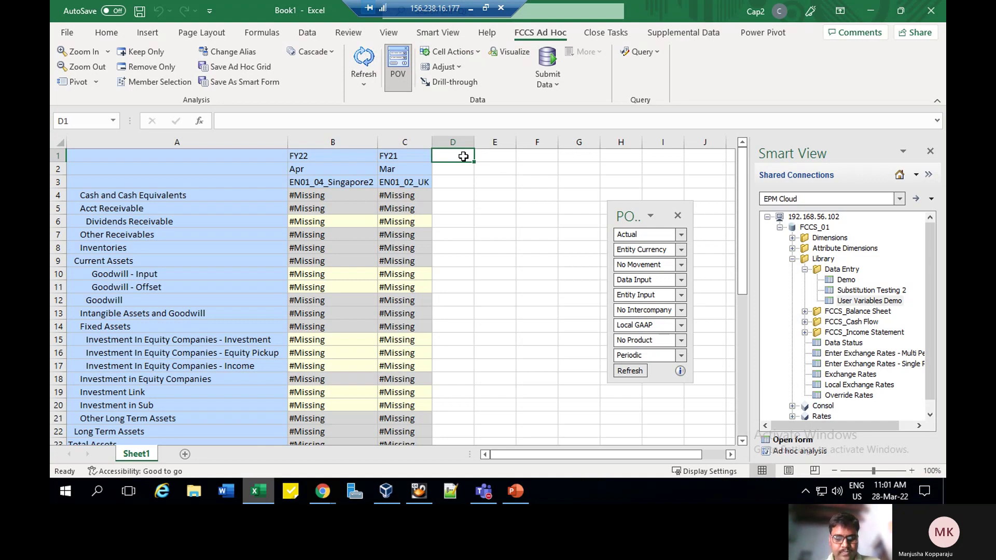
type("&")
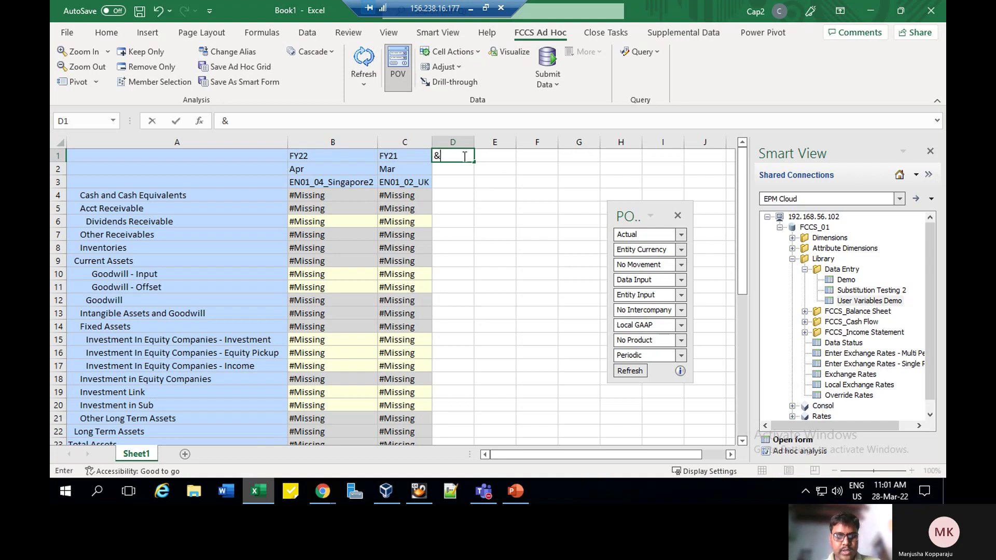
type("User")
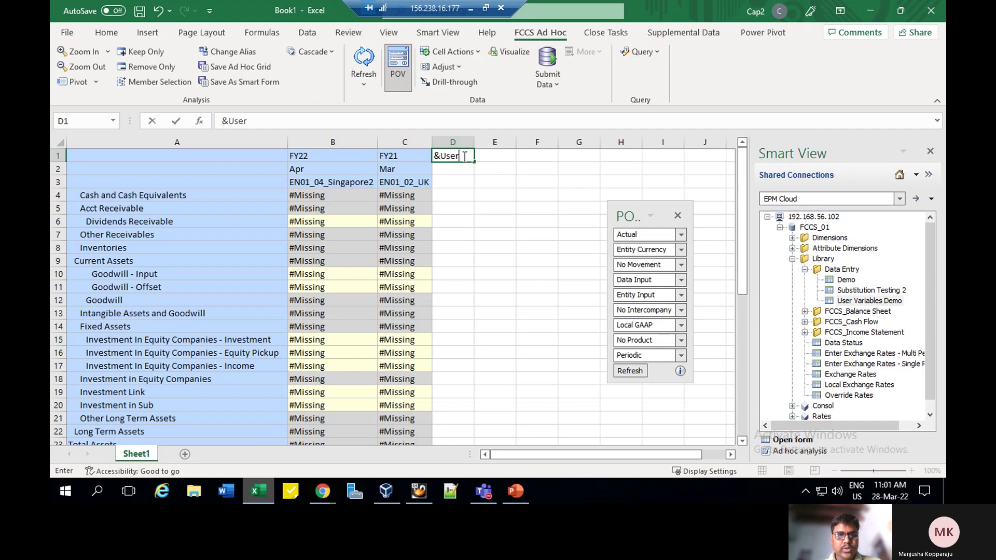
type("Yr")
left_click(460, 171)
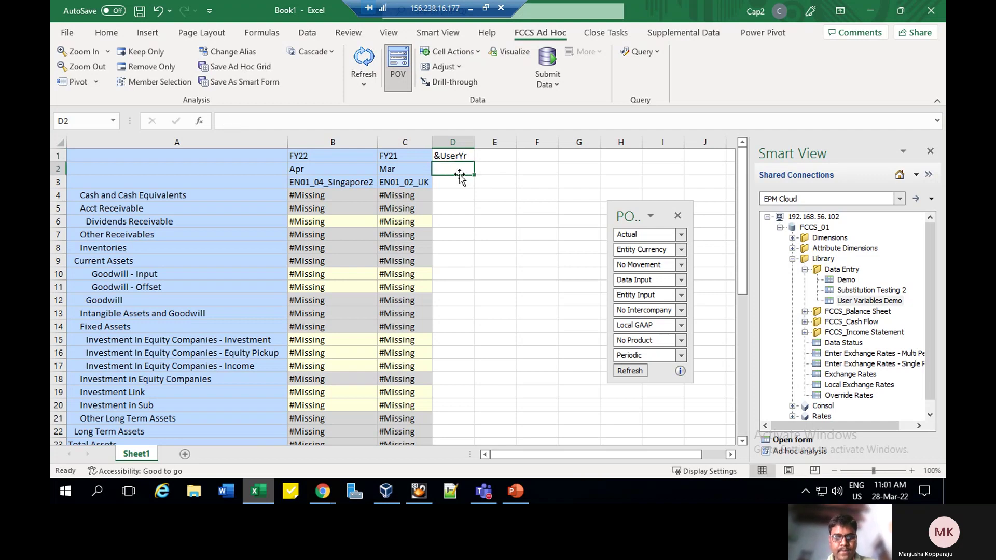
type("&")
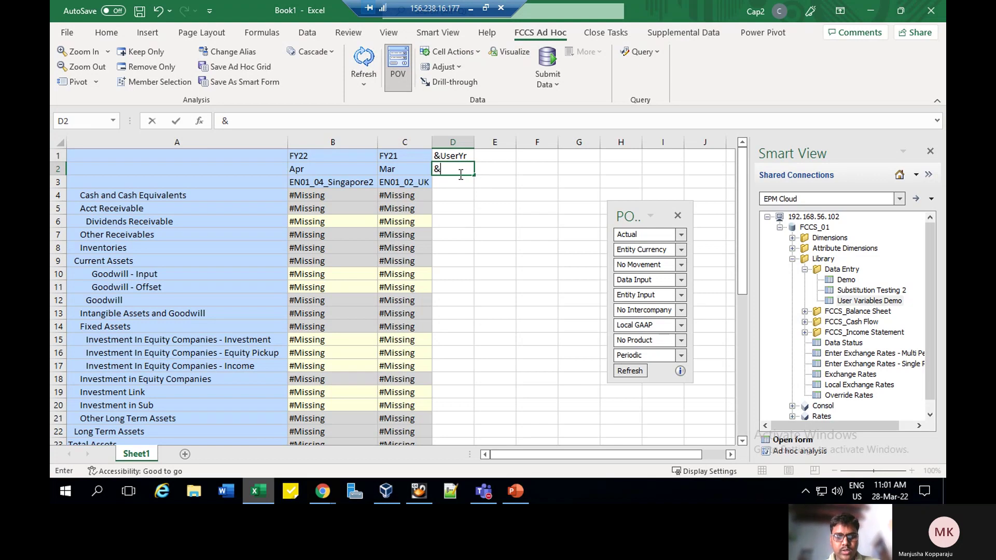
type("UserPeriod")
Step: Enter &UserEntity in D3 and refresh the ad hoc grid
left_click(450, 183)
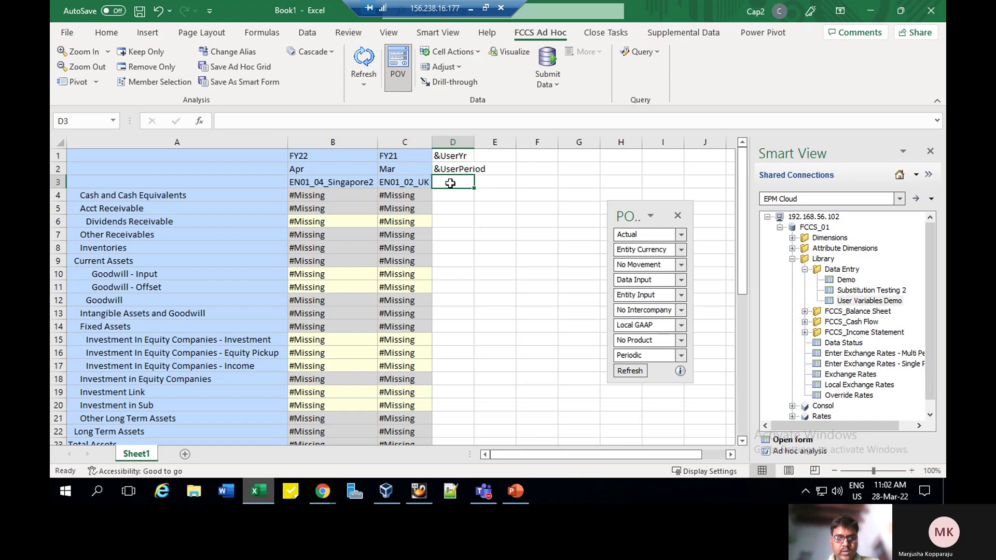
type("&")
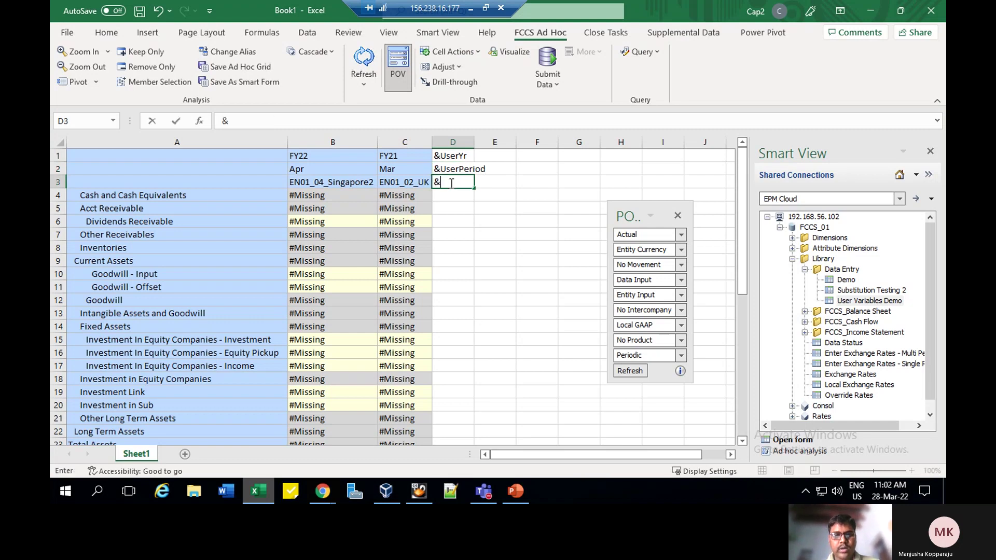
type("Use")
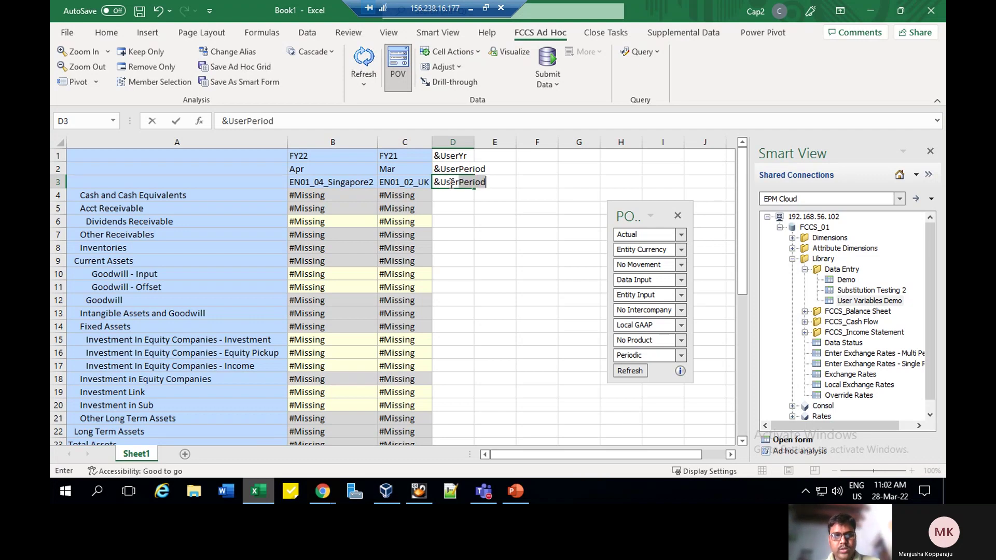
type("rE")
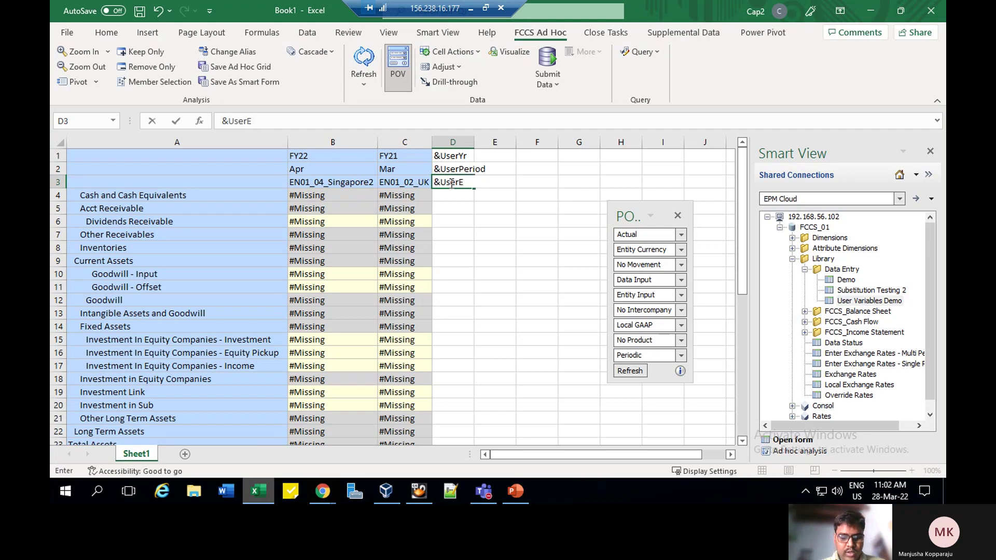
type("ntity")
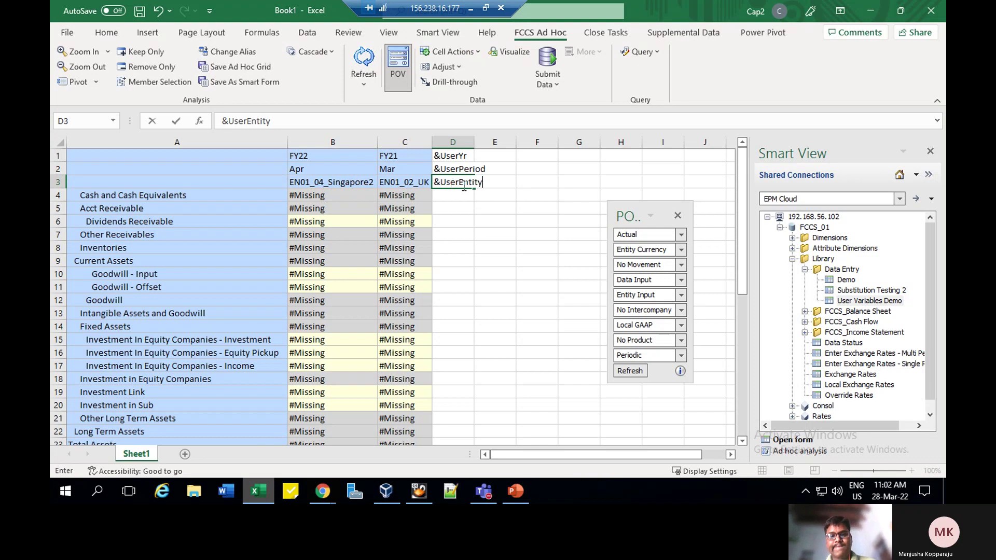
key("Return")
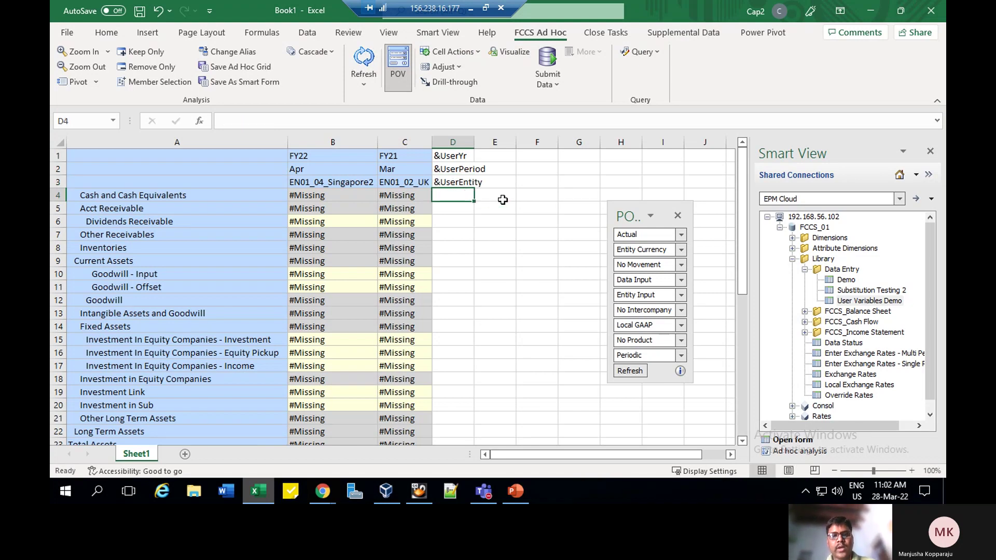
left_click(364, 58)
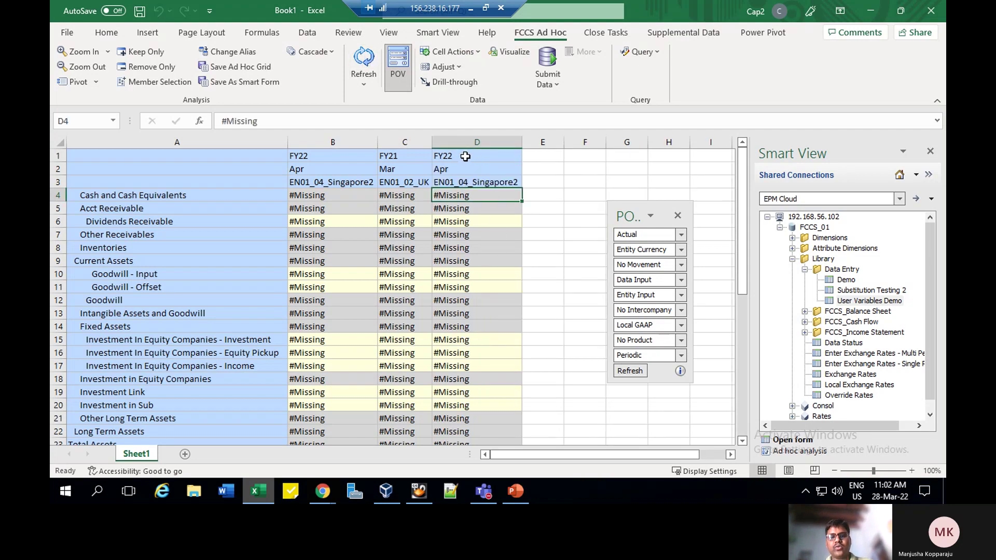
Step: Move the floating POV window farther from the data columns, and switch to PowerPoint to show slide 8 on user variable usage
left_click_drag(638, 210, 673, 173)
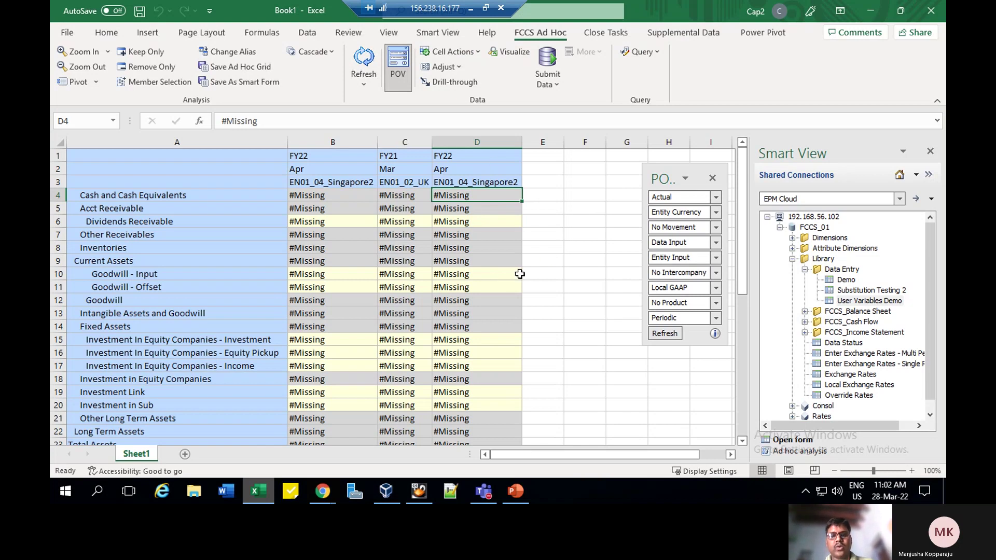
left_click(516, 496)
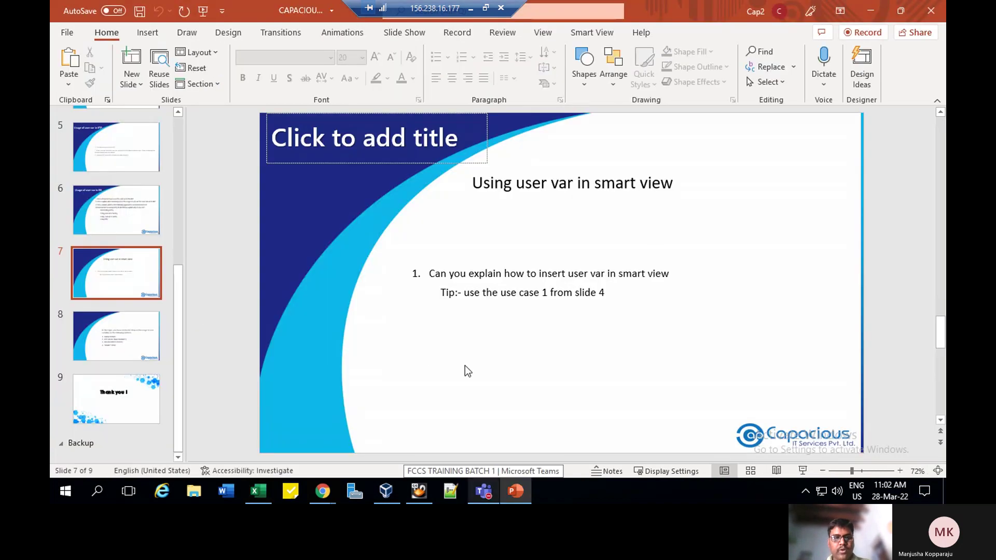
left_click(158, 345)
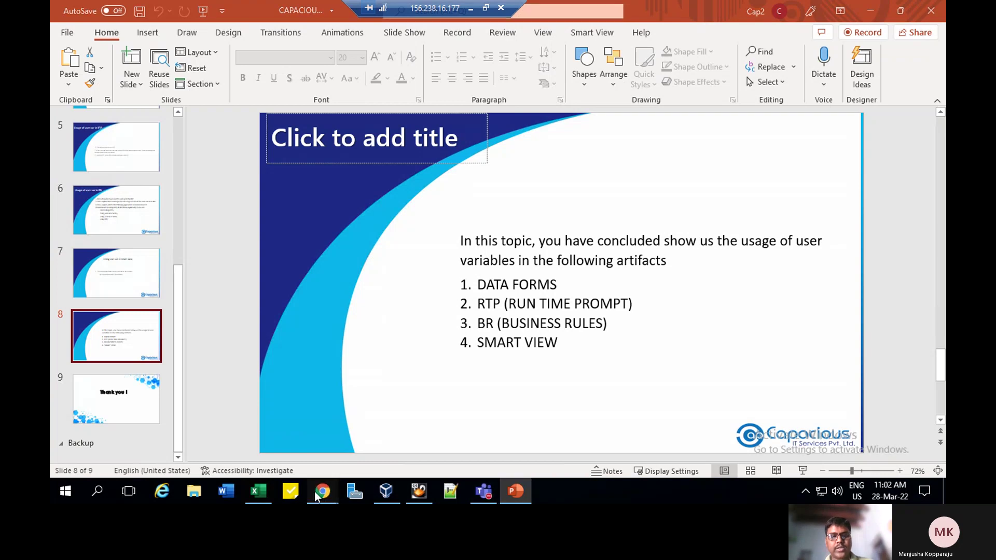
Step: Switch to FCCS in Chrome, open the Business Rules page from the home page and refresh the rule list
mouse_move(319, 494)
left_click(213, 447)
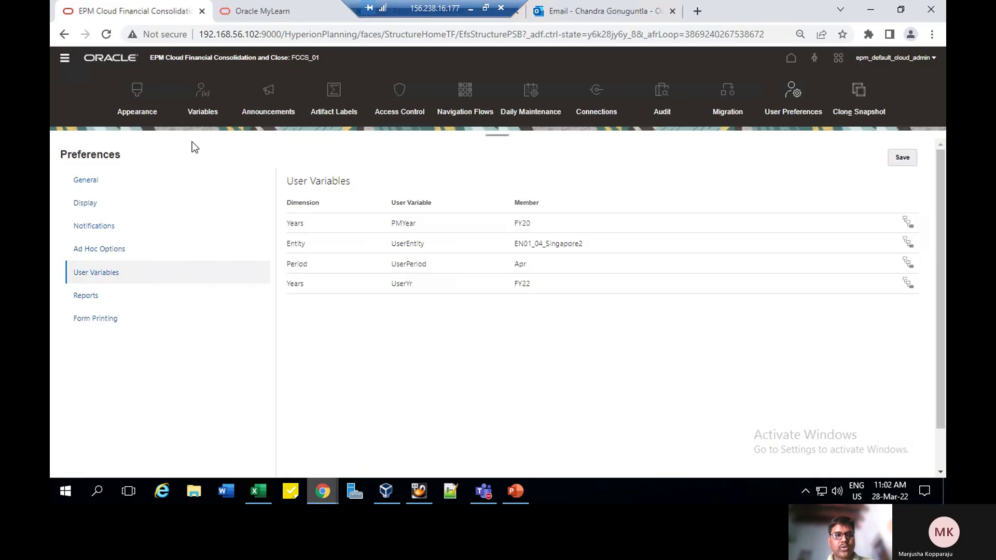
left_click(111, 58)
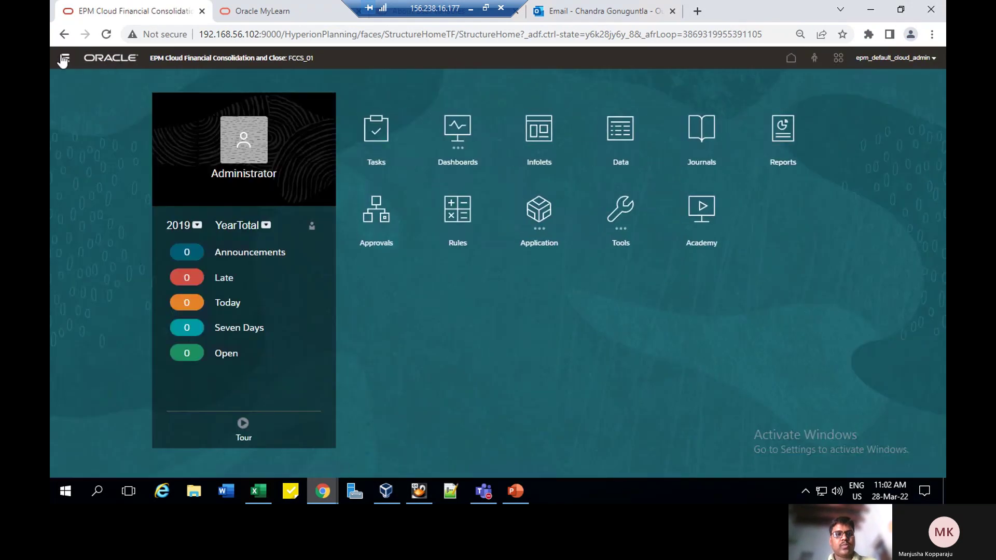
left_click(63, 61)
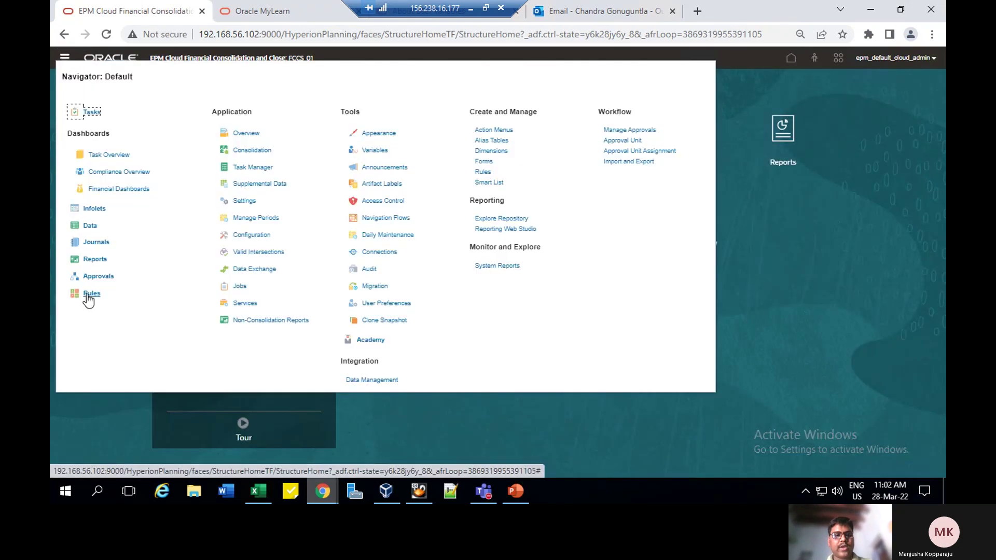
left_click(88, 294)
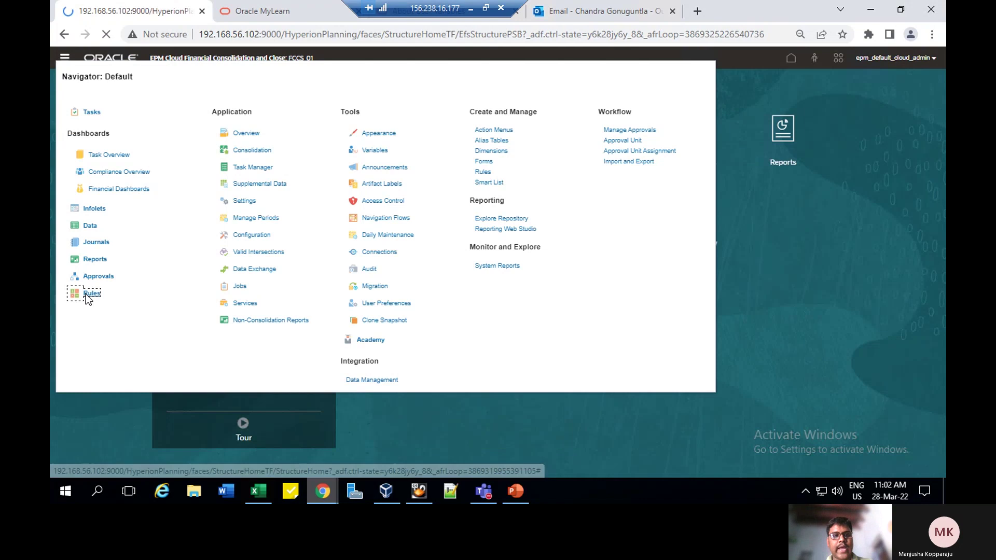
left_click(919, 147)
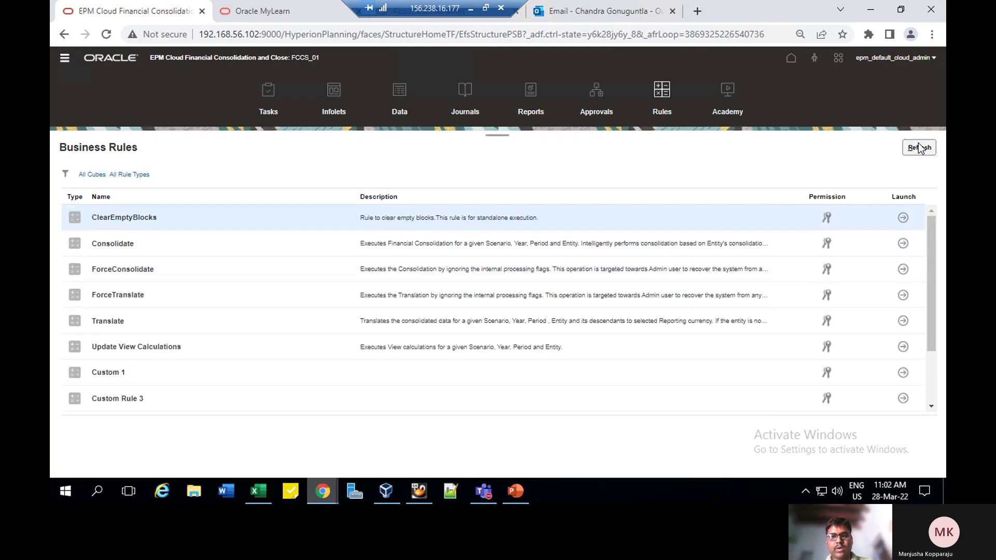
Step: Check the runtime prompts of User Variable rule, cancel without launching it, and return to slide 8 in PowerPoint
left_click_drag(931, 244, 944, 334)
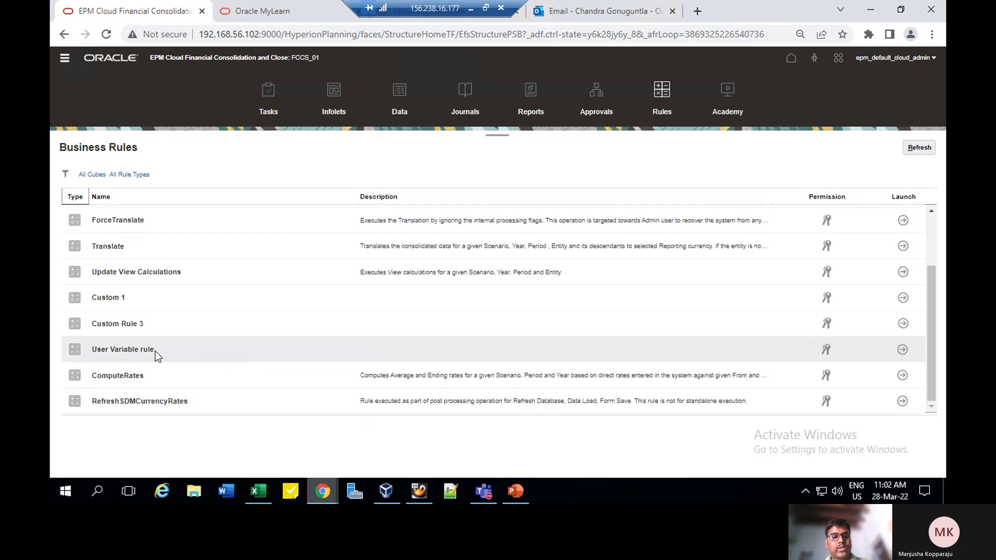
left_click(902, 351)
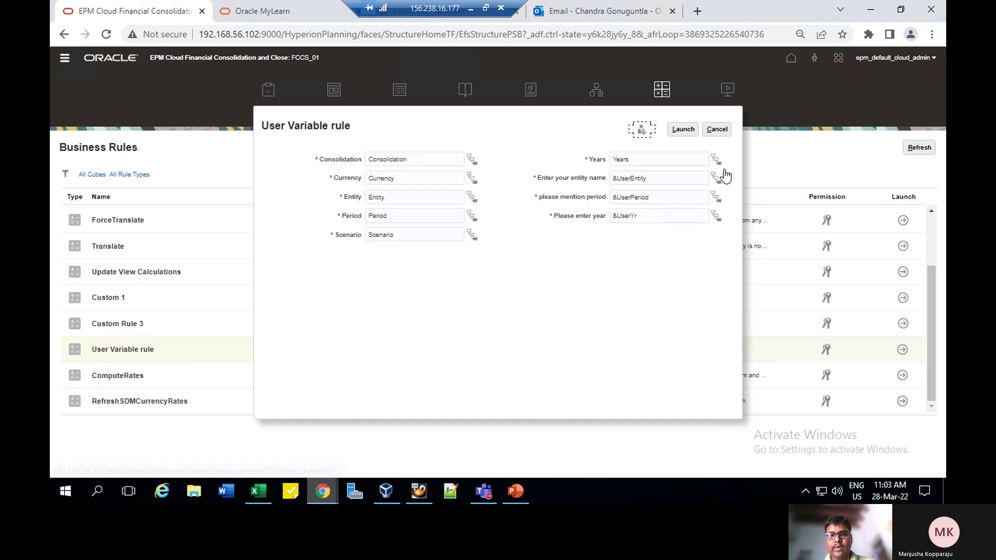
left_click(719, 129)
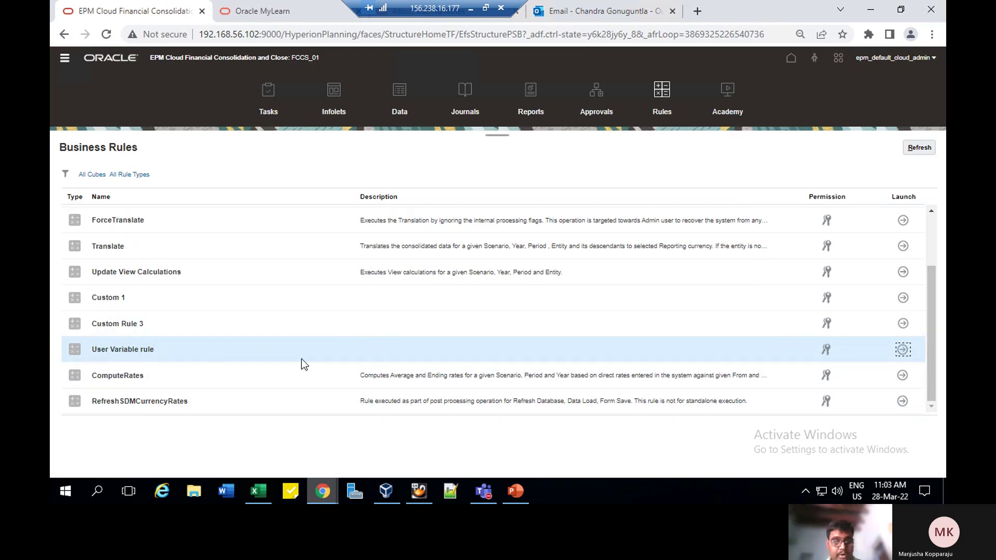
mouse_move(514, 500)
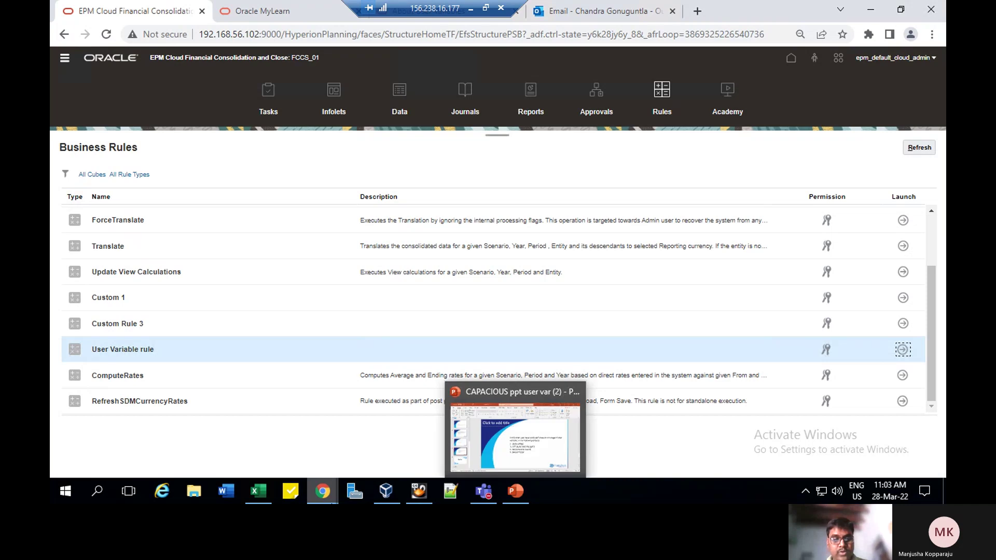
left_click(513, 499)
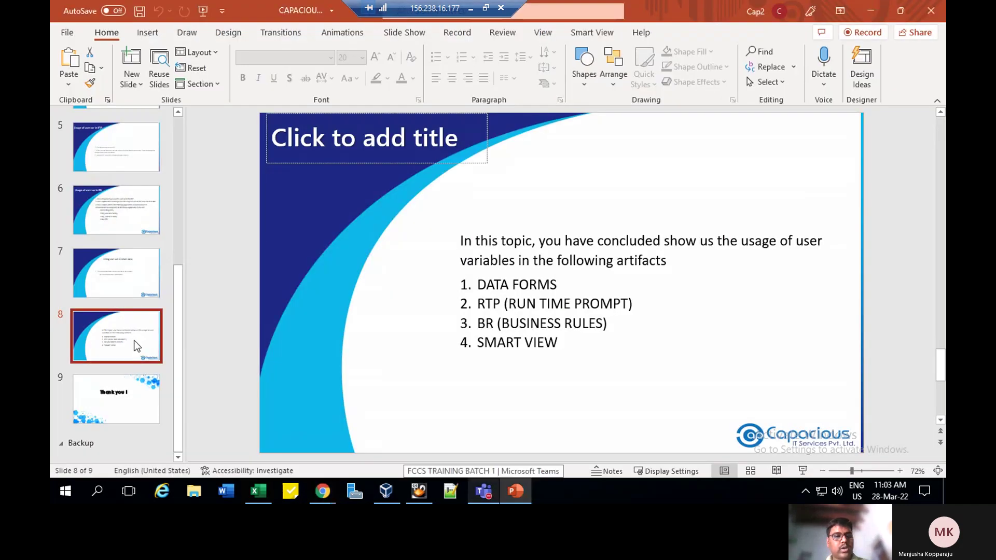